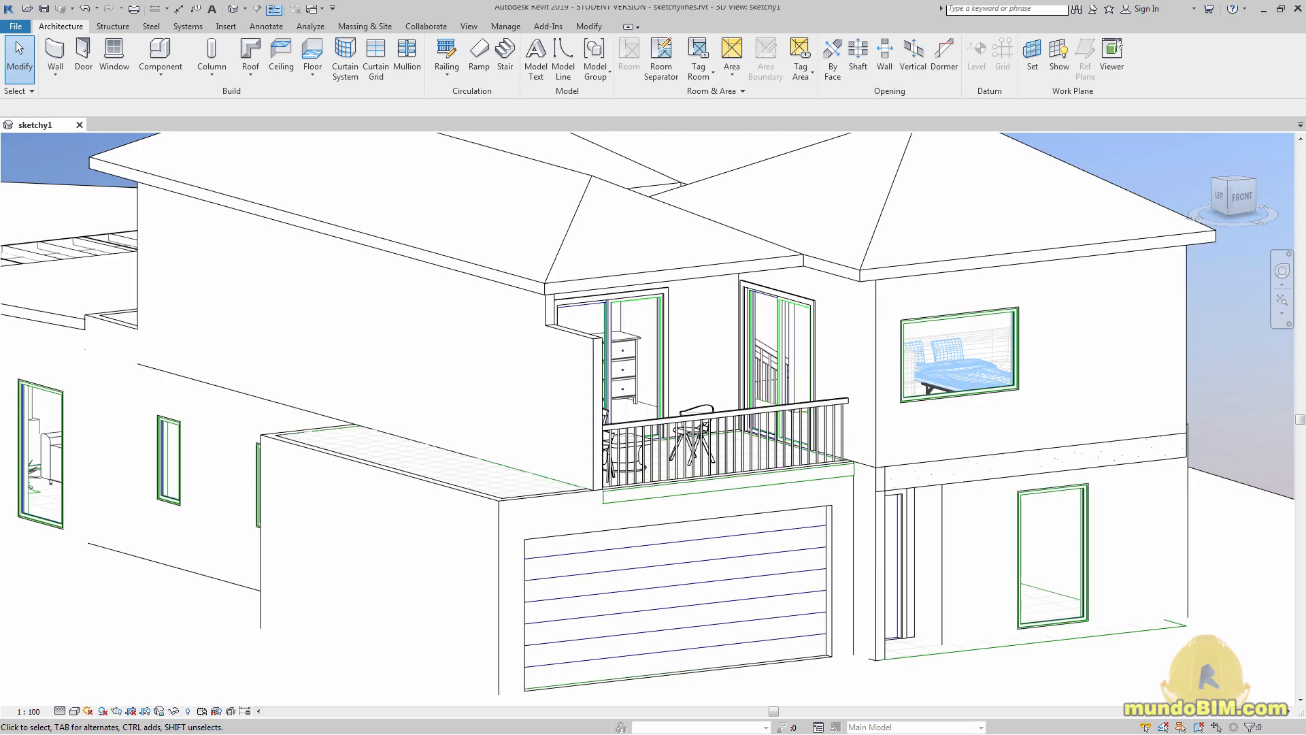
Switch the 3D house view's visual style to Shaded, then back to Hidden Line
{"action": "left_click", "coordinate": [74, 711]}
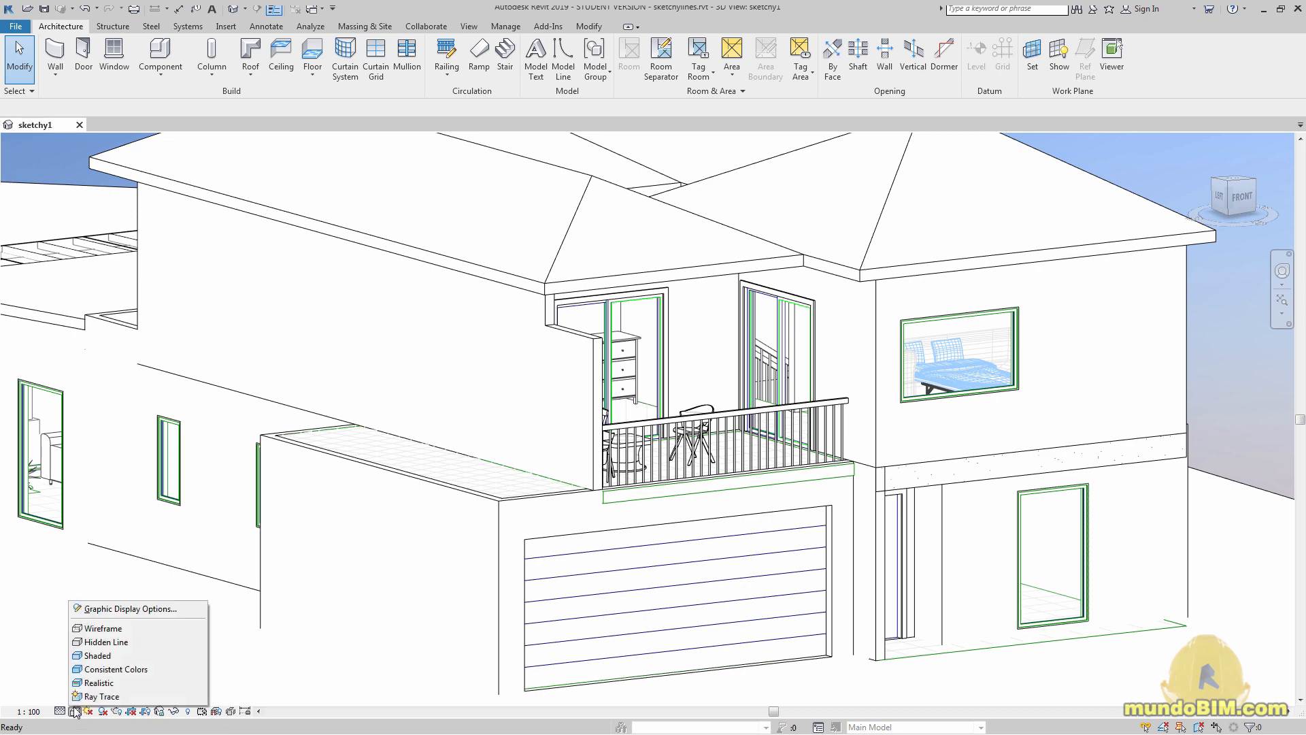
{"action": "left_click", "coordinate": [96, 655]}
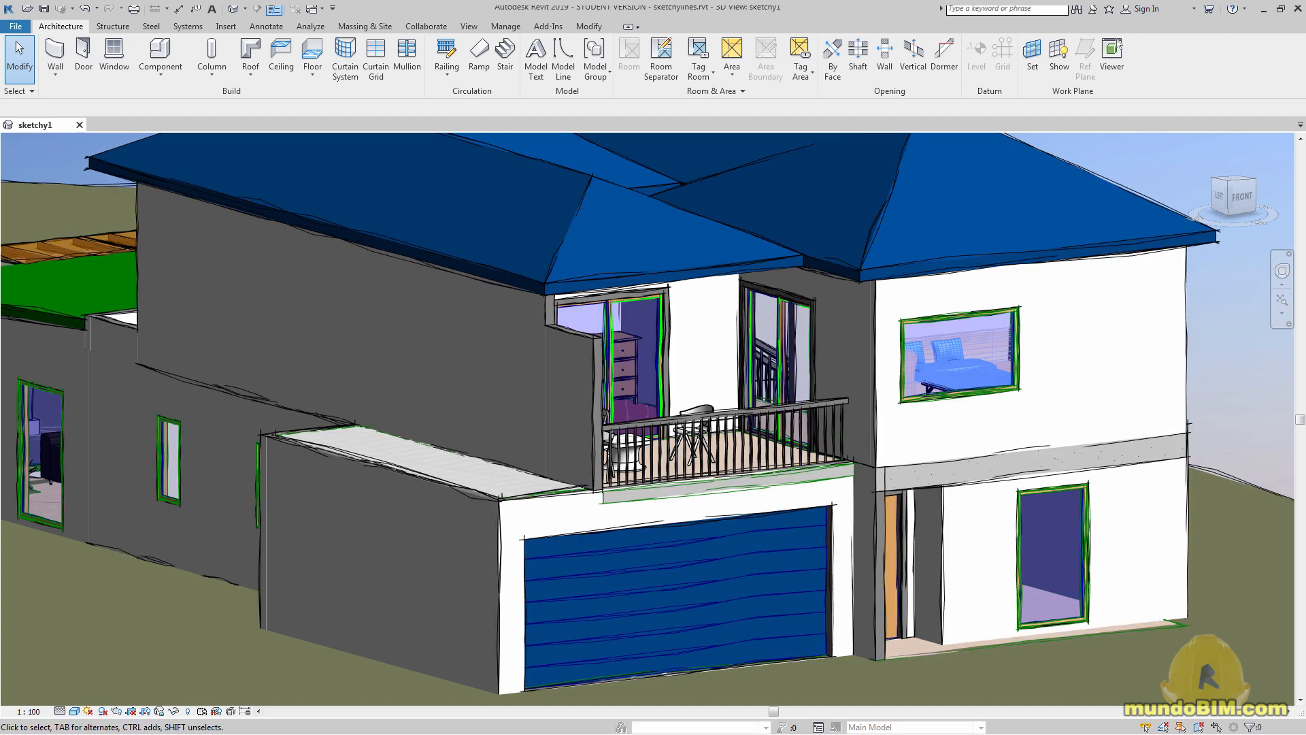
{"action": "left_click", "coordinate": [75, 711]}
{"action": "left_click", "coordinate": [92, 646]}
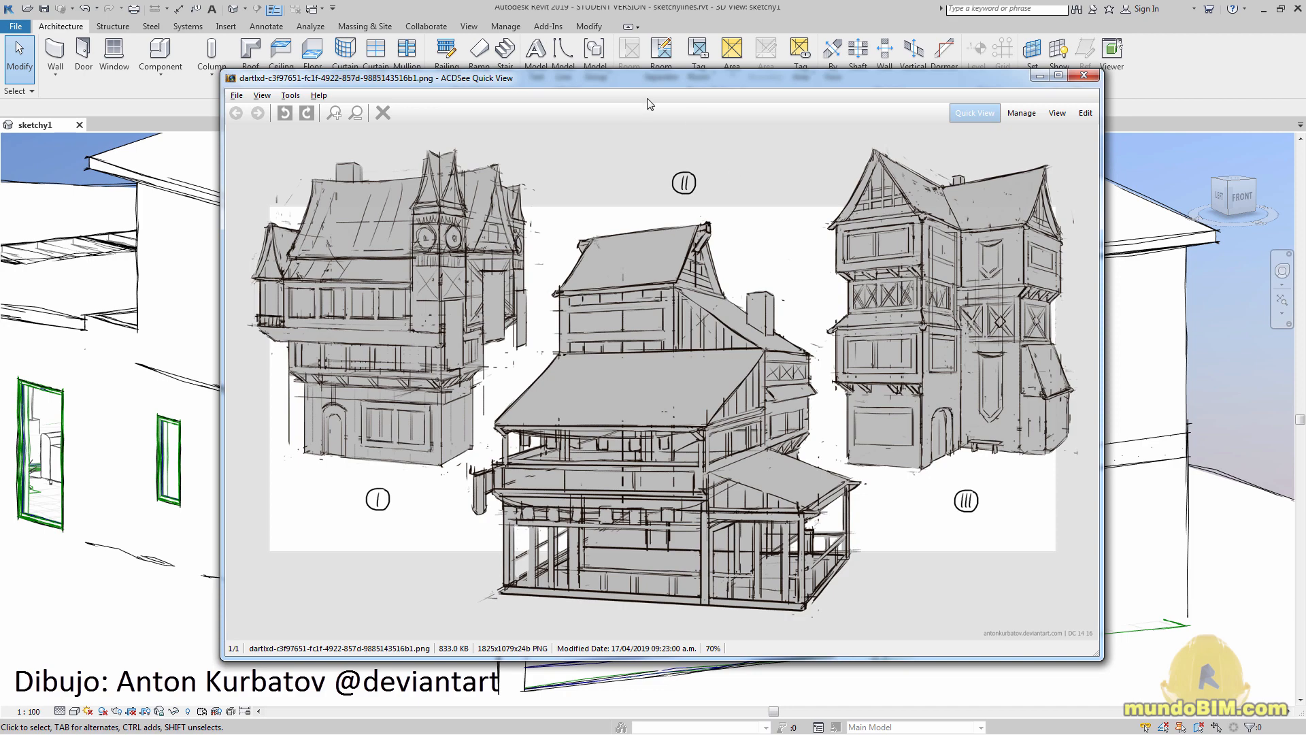
Move the hand-drawn reference image out of the way and examine the shaded house and its terrain from several angles
{"action": "left_click_drag", "start_coordinate": [623, 77], "coordinate": [1305, 85]}
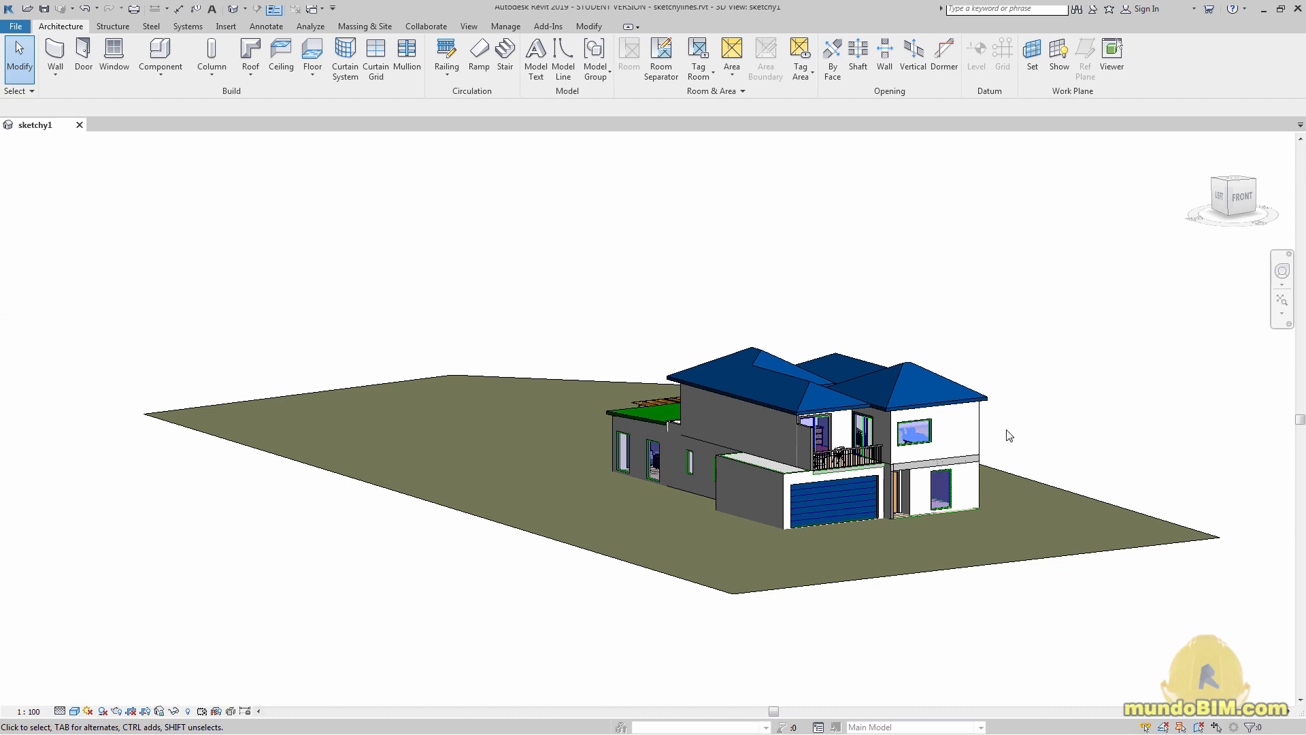
{"action": "middle_click_drag", "start_coordinate": [1055, 389], "coordinate": [876, 512], "text": "shift"}
{"action": "scroll", "coordinate": [676, 478], "scroll_direction": "up", "scroll_amount": 2}
{"action": "middle_click_drag", "start_coordinate": [1017, 464], "coordinate": [737, 491]}
{"action": "scroll", "coordinate": [737, 496], "scroll_direction": "down", "scroll_amount": 2}
{"action": "middle_click_drag", "start_coordinate": [879, 503], "coordinate": [985, 611], "text": "shift"}
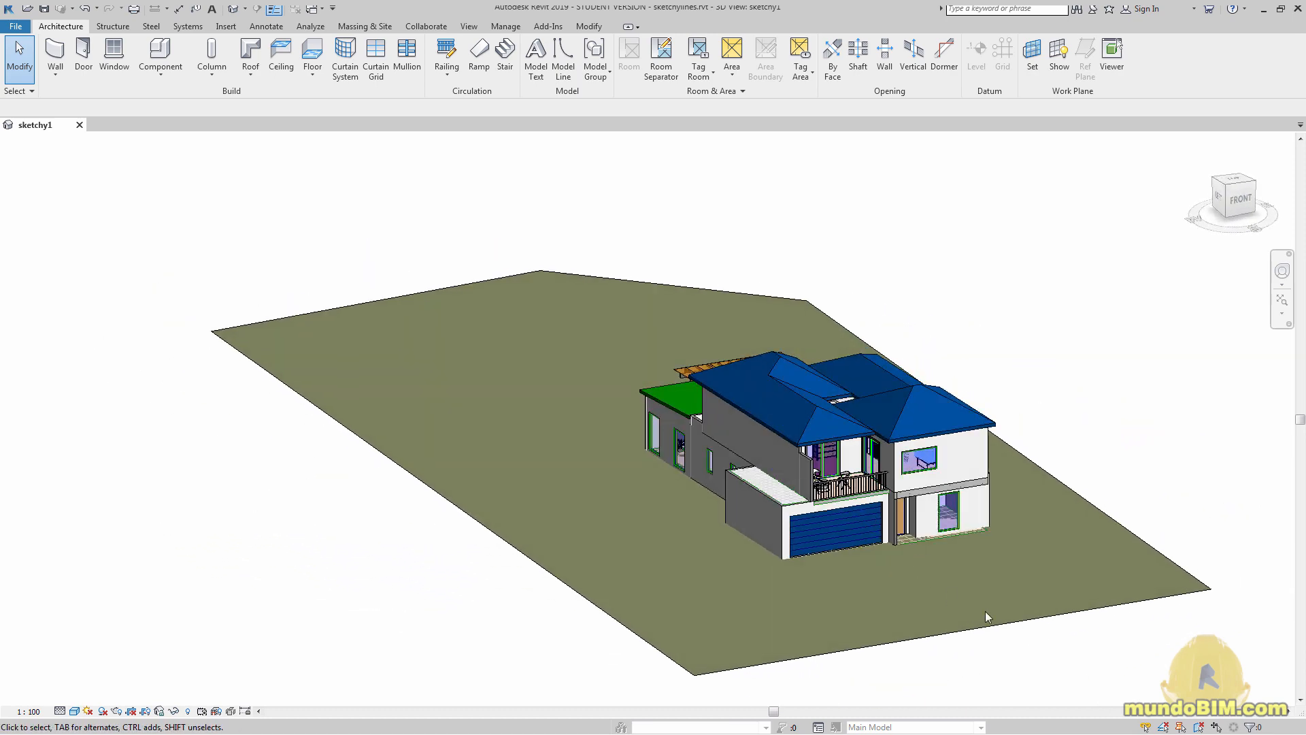
{"action": "left_click", "coordinate": [995, 634]}
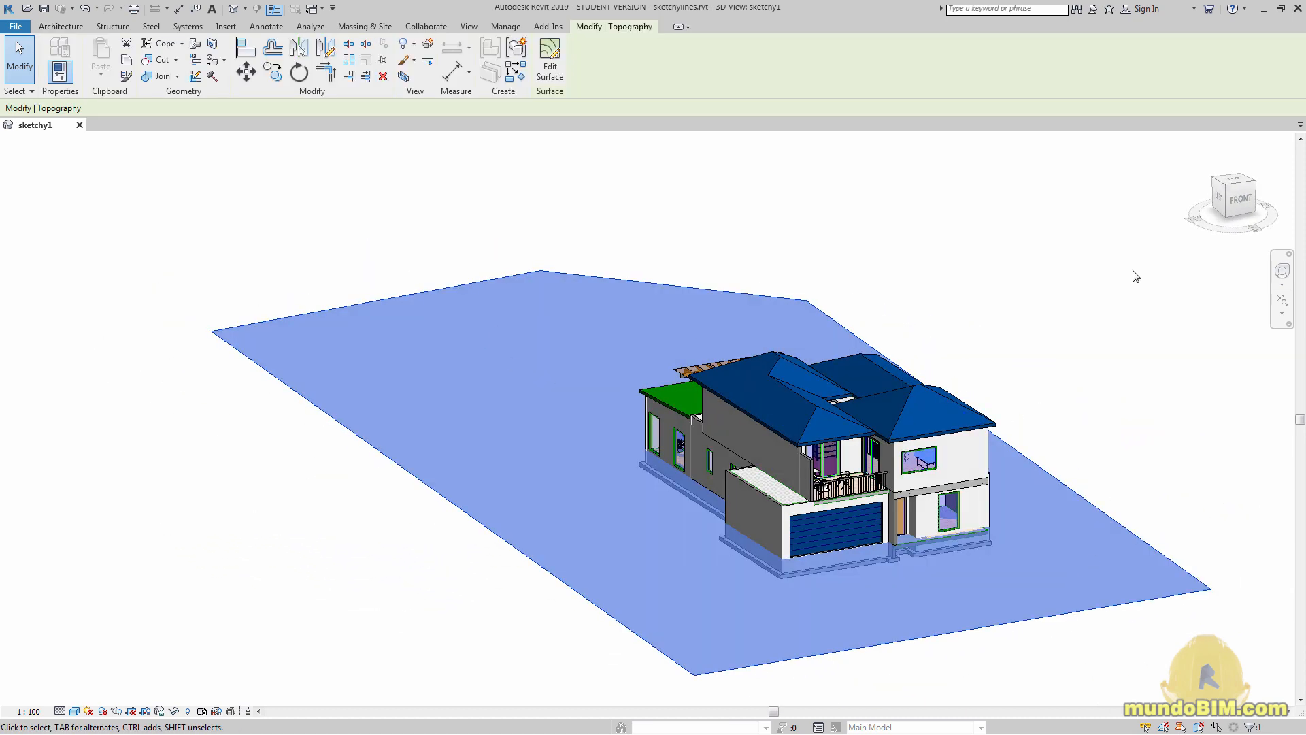
{"action": "left_click", "coordinate": [1048, 306]}
{"action": "middle_click_drag", "start_coordinate": [961, 498], "coordinate": [808, 515], "text": "shift"}
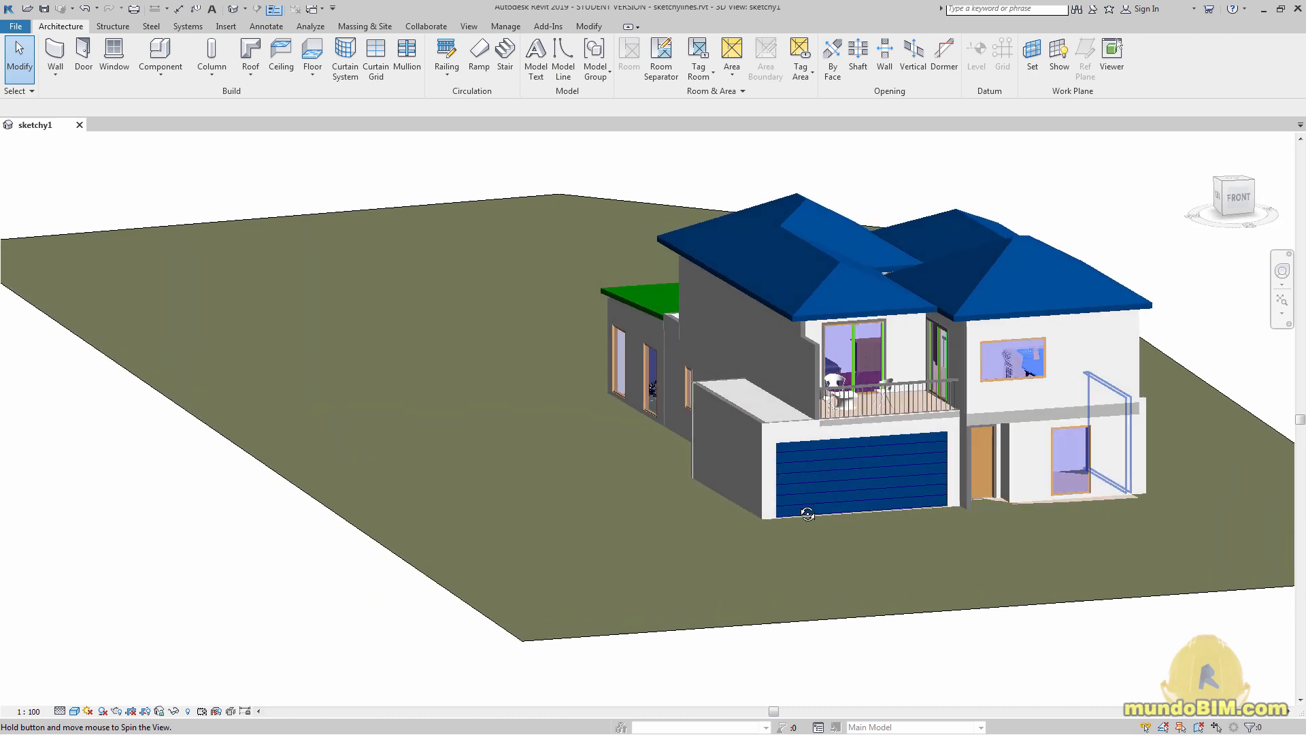
{"action": "middle_click_drag", "start_coordinate": [951, 511], "coordinate": [758, 566]}
{"action": "scroll", "coordinate": [737, 541], "scroll_direction": "up", "scroll_amount": 2}
{"action": "scroll", "coordinate": [737, 542], "scroll_direction": "down", "scroll_amount": 2}
{"action": "scroll", "coordinate": [756, 533], "scroll_direction": "up", "scroll_amount": 2}
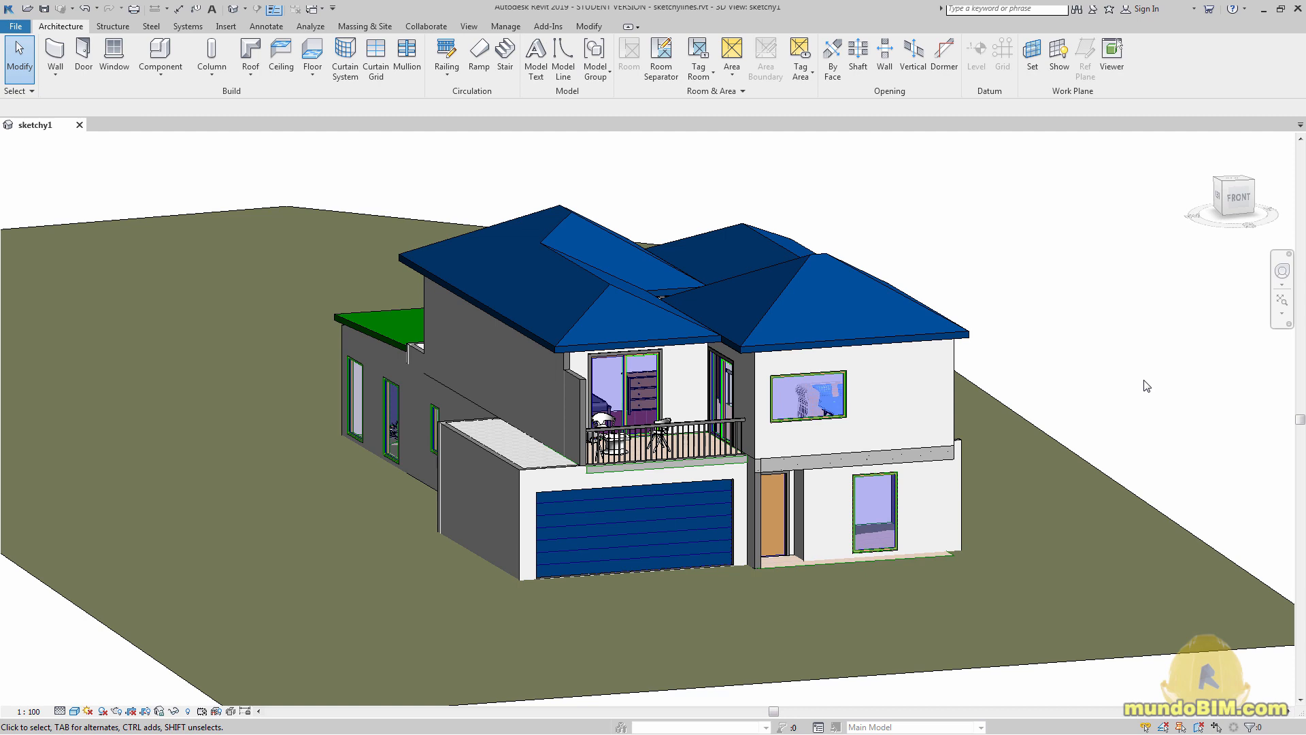
Bring the hand-drawn reference image back over the model, examine its line work up close, and close the image viewer
{"action": "left_click_drag", "start_coordinate": [1303, 46], "coordinate": [862, 60]}
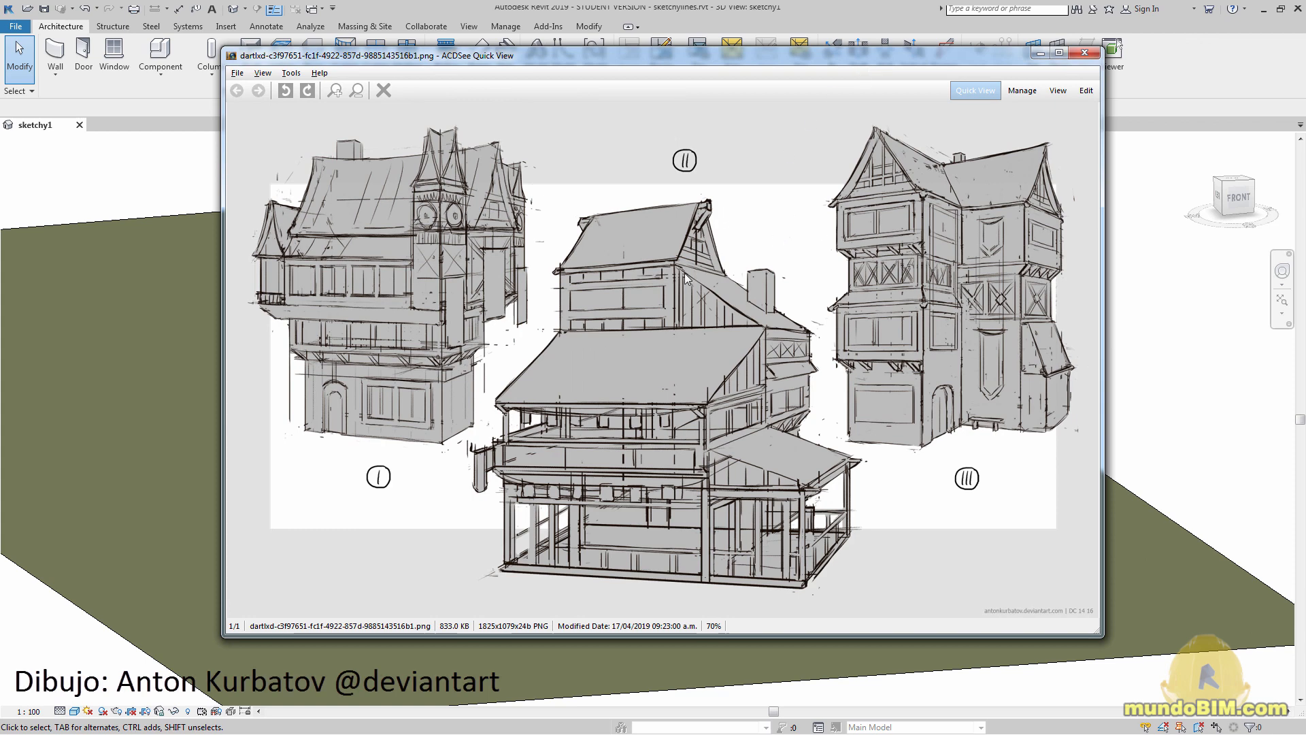
{"action": "scroll", "coordinate": [684, 273], "scroll_direction": "up", "scroll_amount": 5}
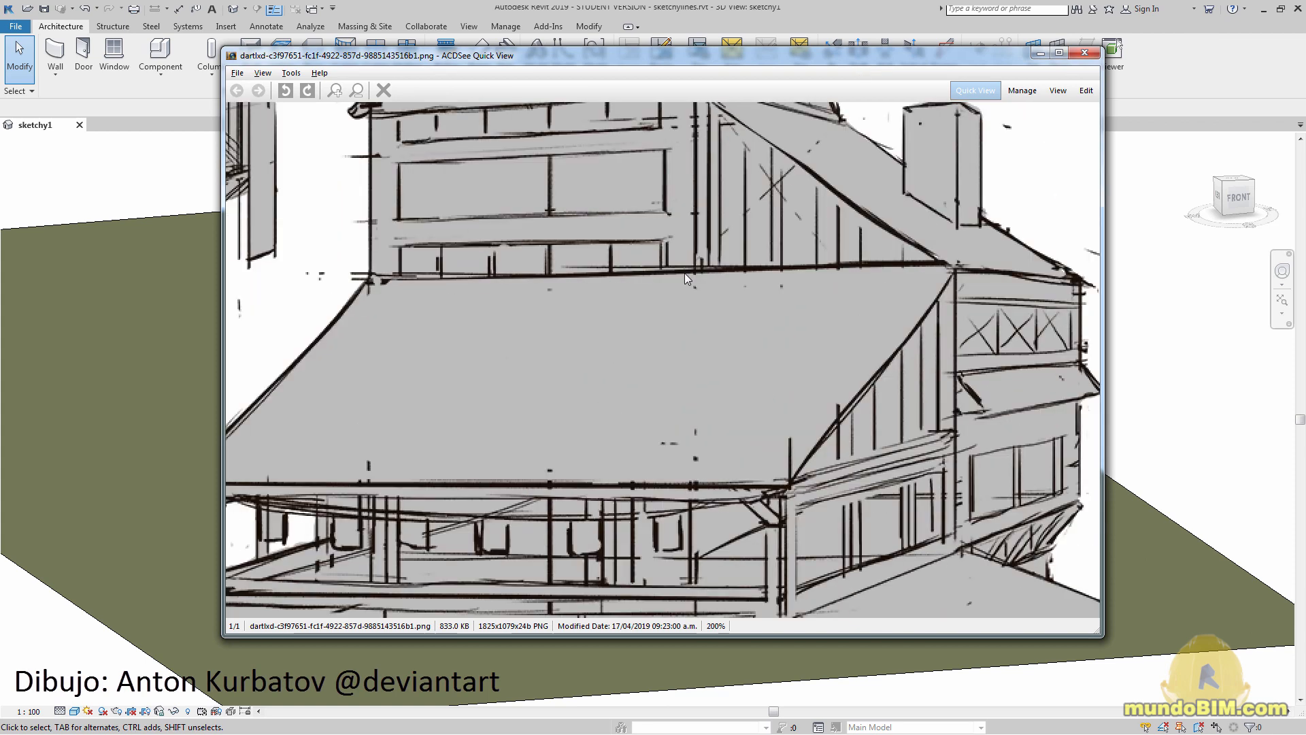
{"action": "left_click_drag", "start_coordinate": [737, 216], "coordinate": [627, 339]}
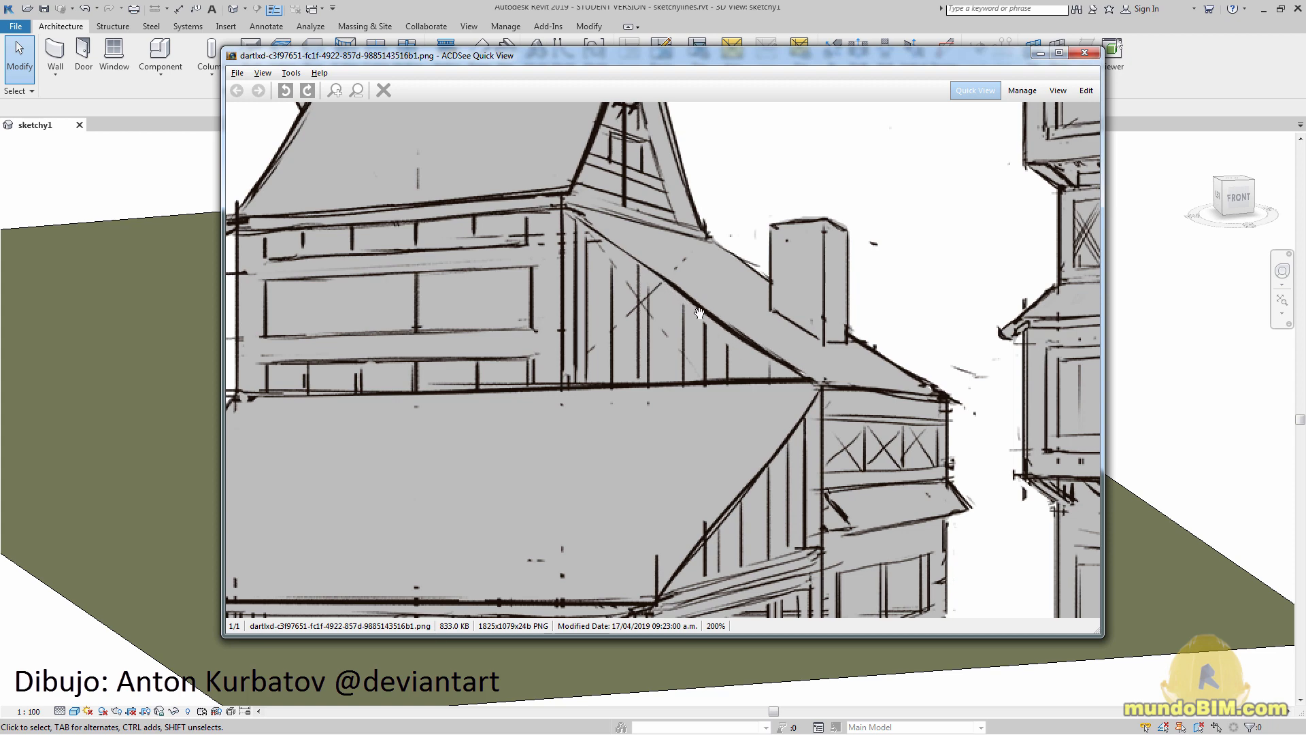
{"action": "left_click_drag", "start_coordinate": [432, 200], "coordinate": [480, 334]}
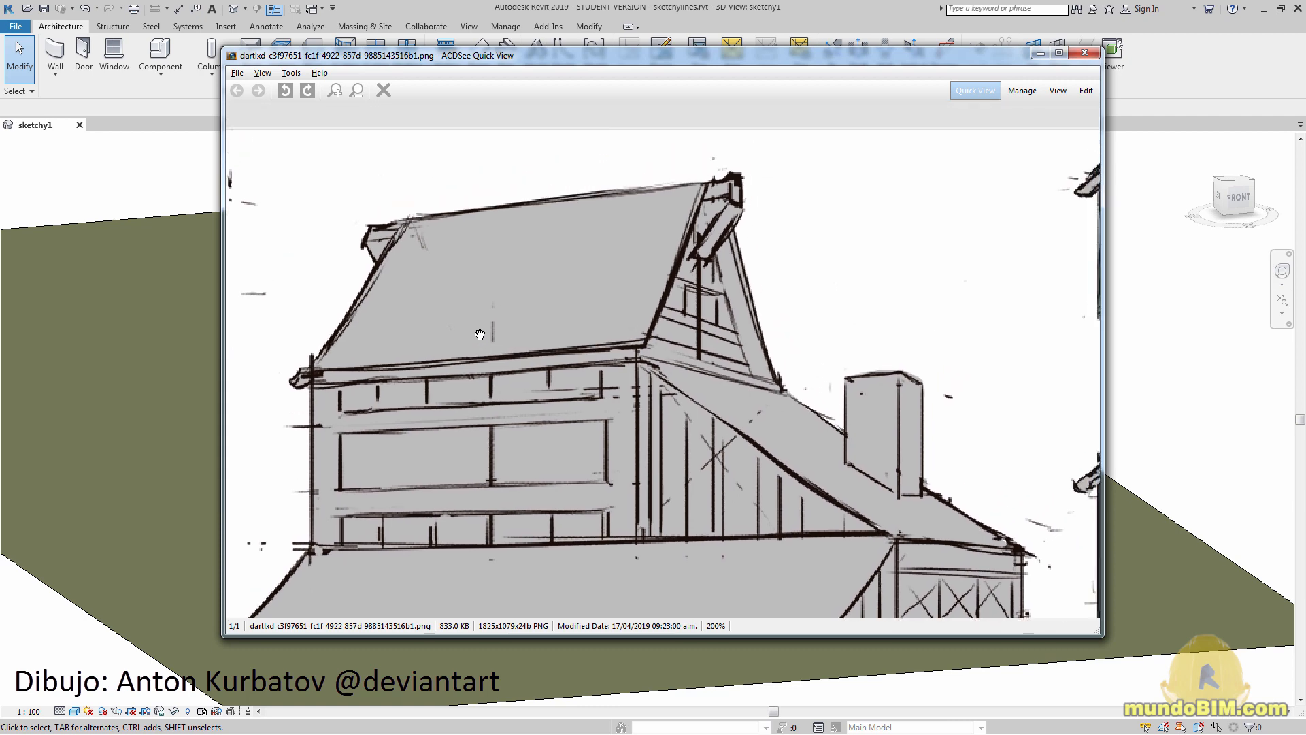
{"action": "left_click_drag", "start_coordinate": [353, 330], "coordinate": [824, 504]}
{"action": "left_click_drag", "start_coordinate": [503, 157], "coordinate": [533, 191]}
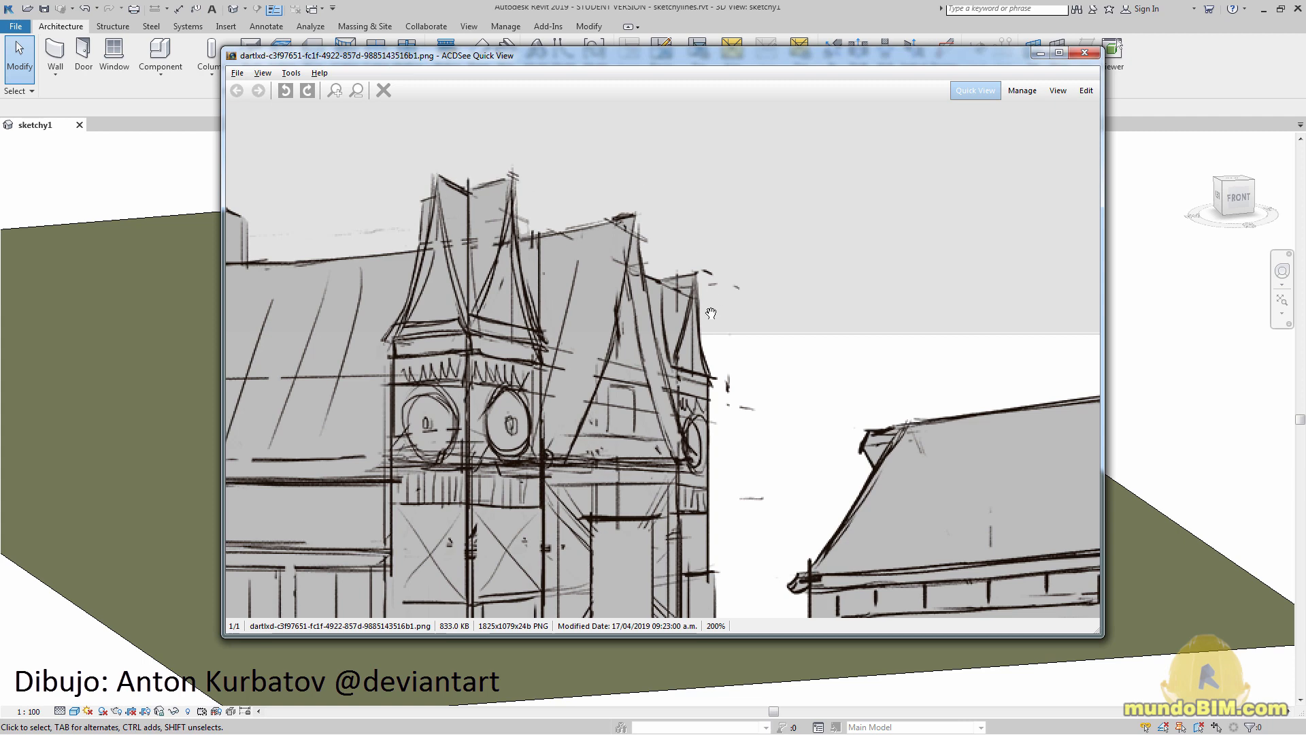
{"action": "scroll", "coordinate": [837, 324], "scroll_direction": "down", "scroll_amount": 2, "text": "ctrl"}
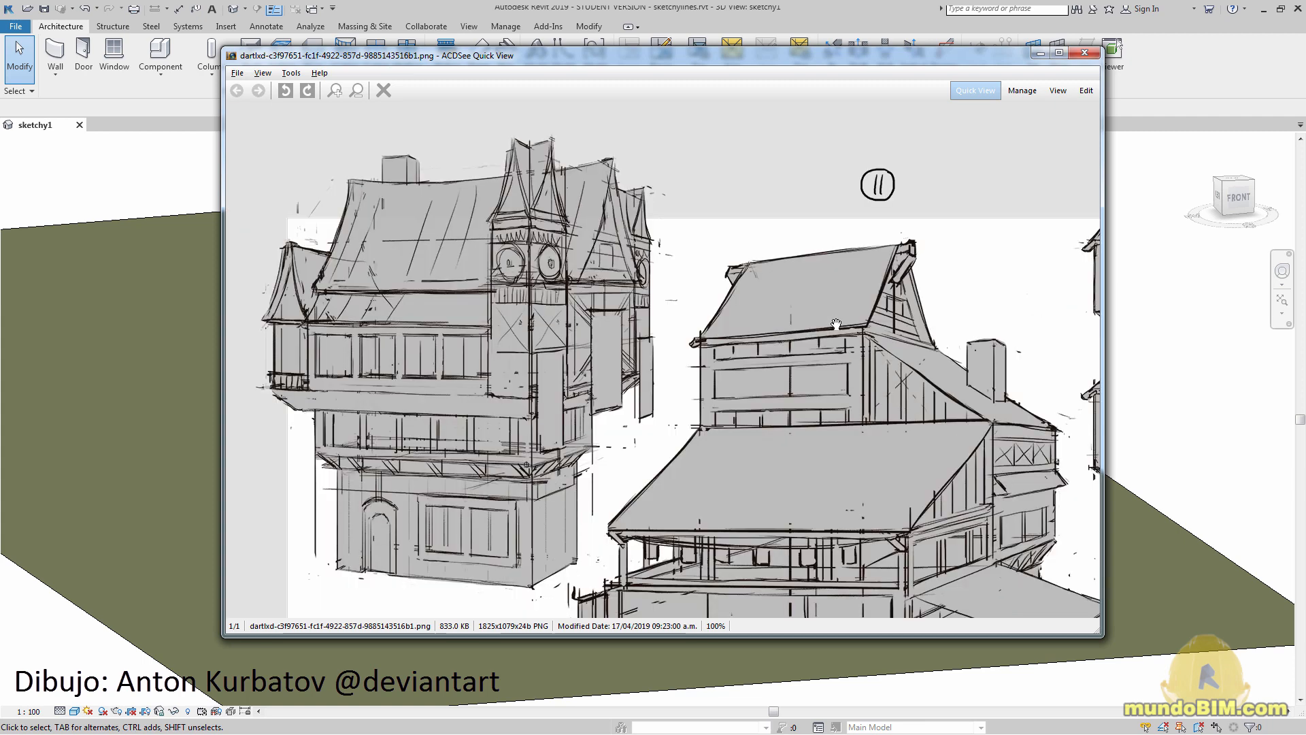
{"action": "left_click", "coordinate": [1085, 53]}
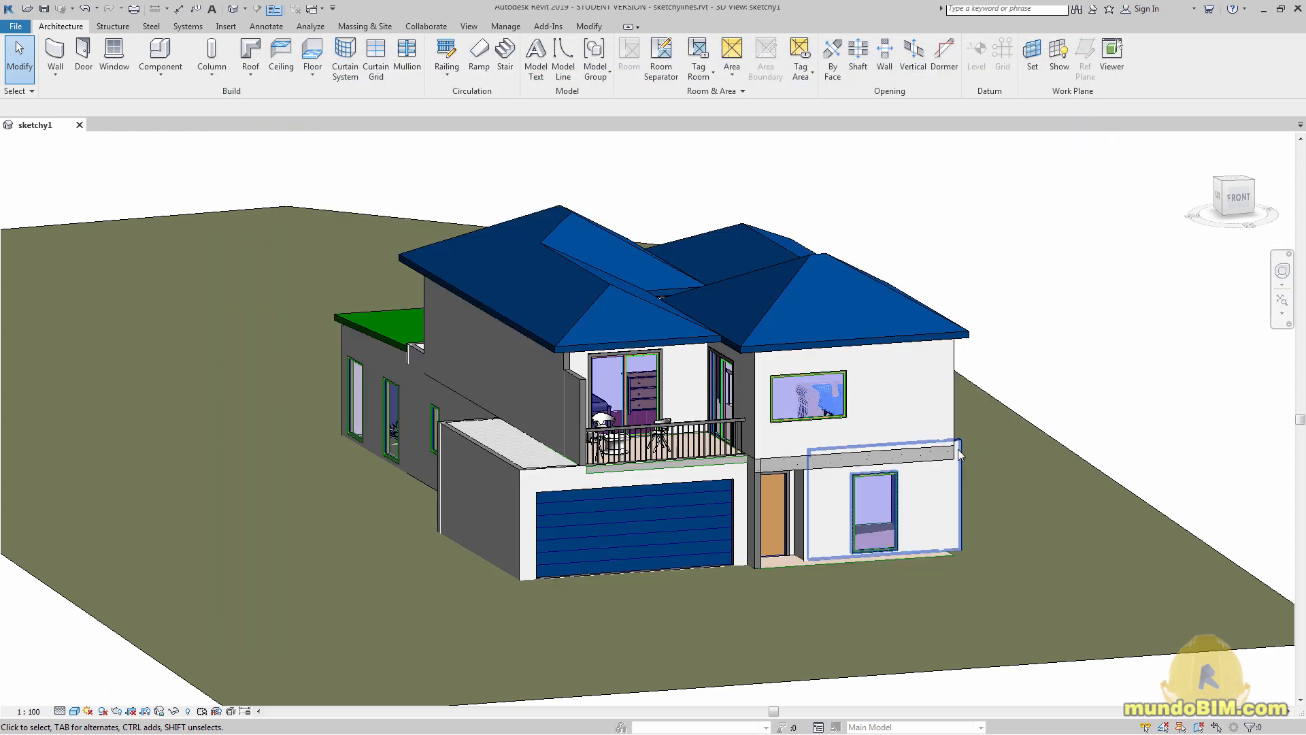
Open the Graphic Display Options of the shaded 3D view and enable sketchy lines
{"action": "mouse_move", "coordinate": [961, 470]}
{"action": "middle_mouse_down"}
{"action": "mouse_move", "coordinate": [925, 472]}
{"action": "mouse_move", "coordinate": [939, 476]}
{"action": "middle_mouse_up"}
{"action": "scroll", "coordinate": [901, 459], "scroll_direction": "up", "scroll_amount": 1}
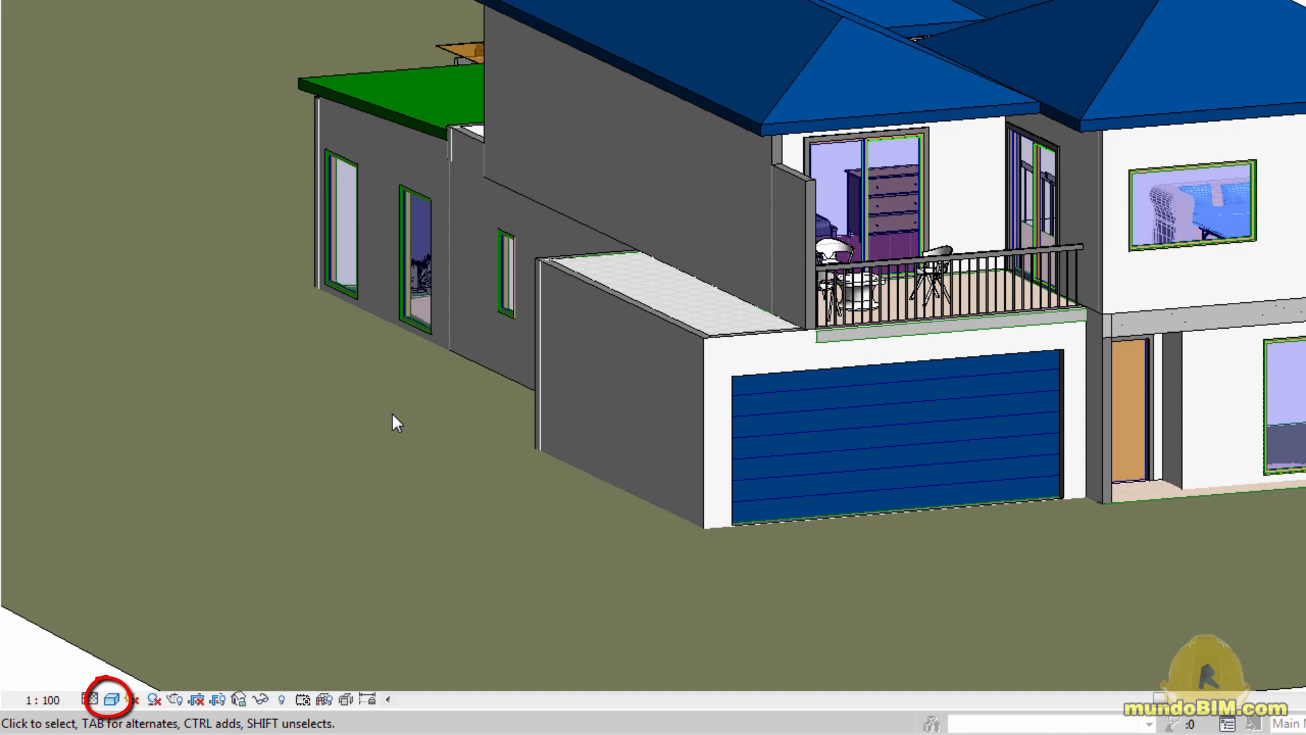
{"action": "left_click", "coordinate": [112, 699]}
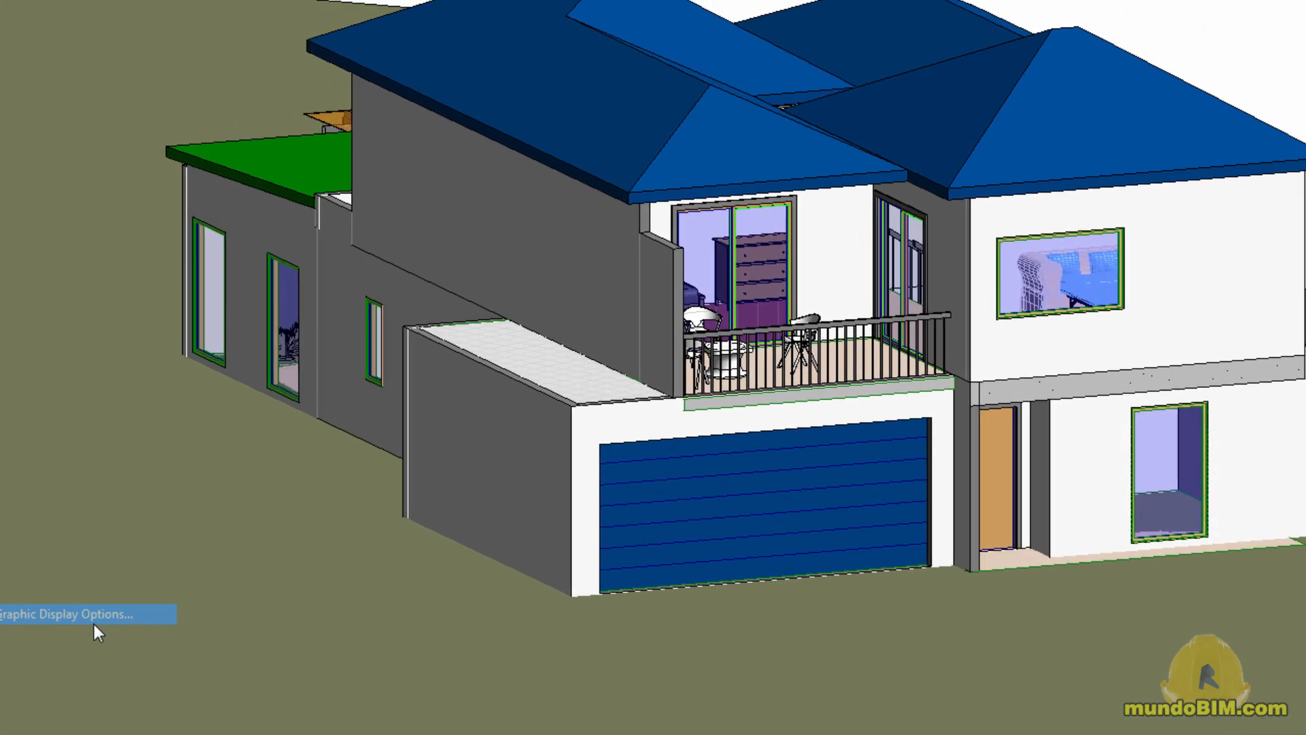
{"action": "left_click", "coordinate": [226, 555]}
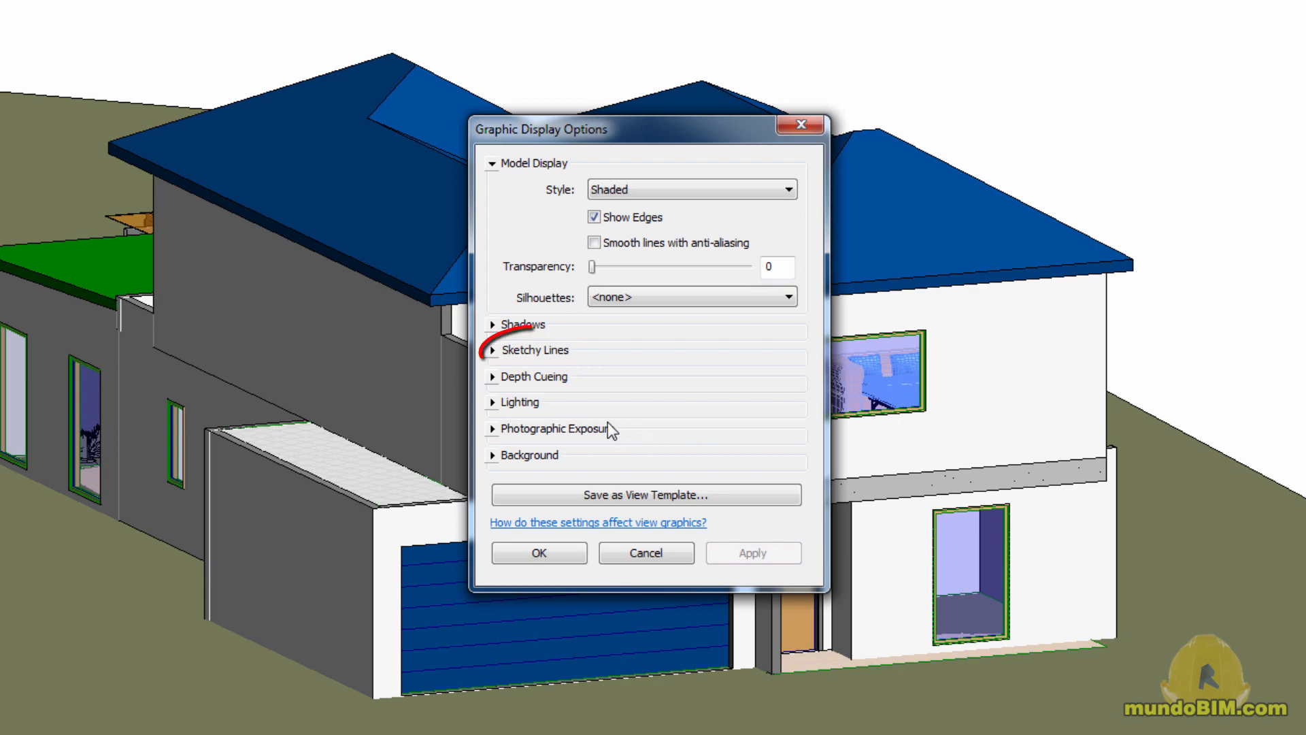
{"action": "left_click", "coordinate": [493, 351]}
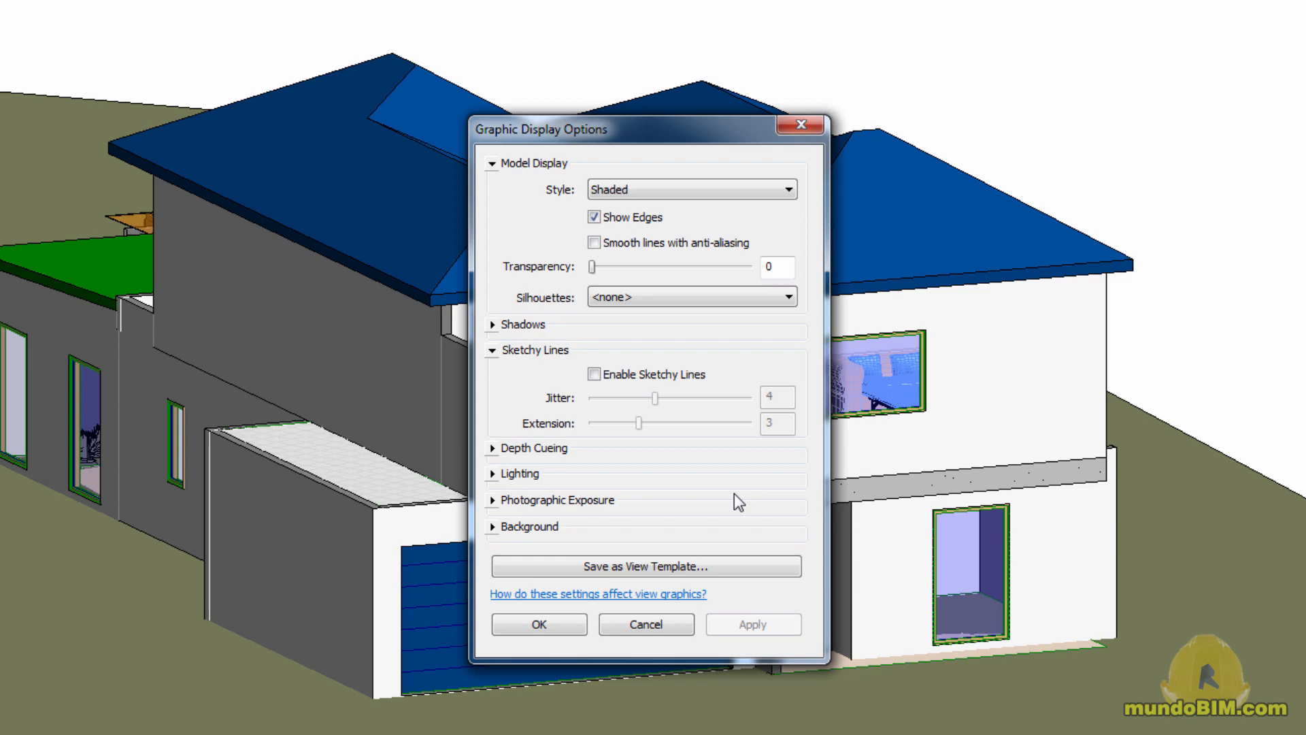
{"action": "left_click", "coordinate": [601, 378]}
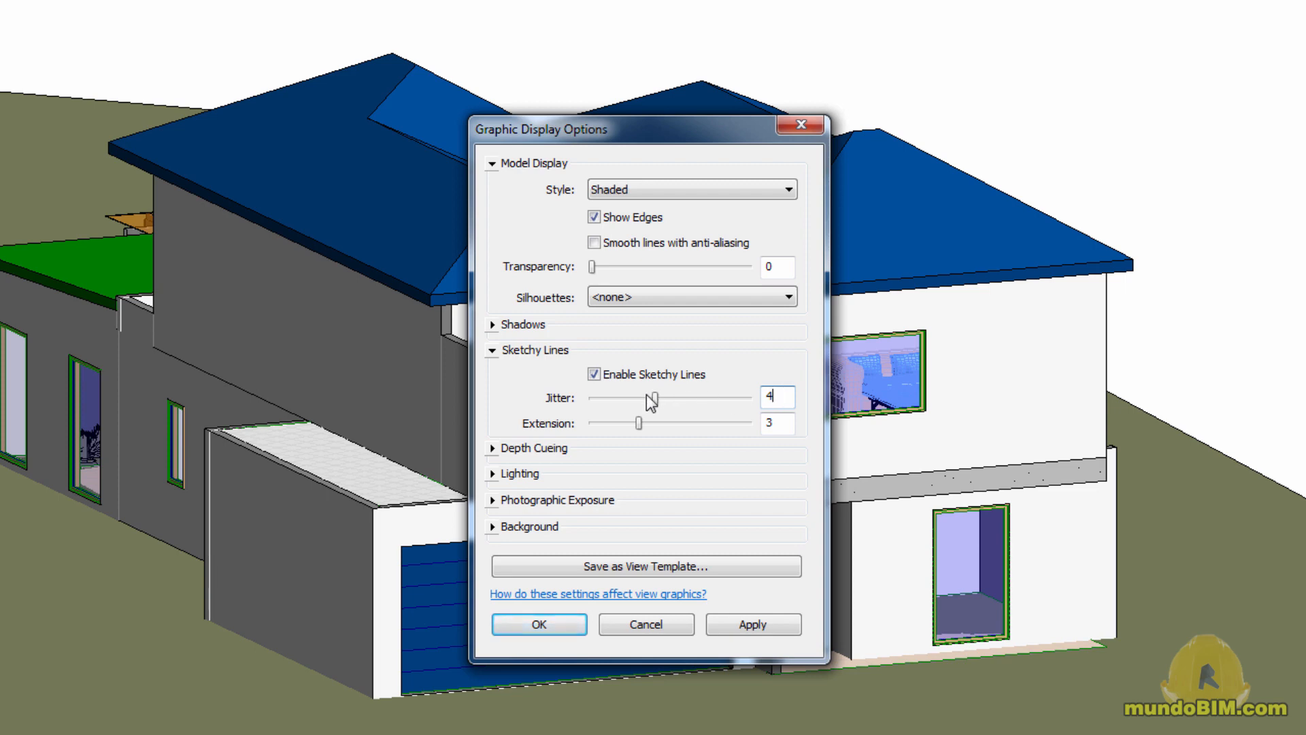
Try different sketchy line strengths, settle on jitter 3 and extension 3, and apply them to the view
{"action": "left_click_drag", "start_coordinate": [655, 399], "coordinate": [619, 402]}
{"action": "left_click_drag", "start_coordinate": [623, 400], "coordinate": [639, 402]}
{"action": "left_click_drag", "start_coordinate": [639, 423], "coordinate": [688, 426]}
{"action": "left_click", "coordinate": [613, 423]}
{"action": "left_click", "coordinate": [615, 424]}
{"action": "left_click", "coordinate": [614, 423]}
{"action": "left_click_drag", "start_coordinate": [609, 423], "coordinate": [638, 423]}
{"action": "left_click", "coordinate": [569, 624]}
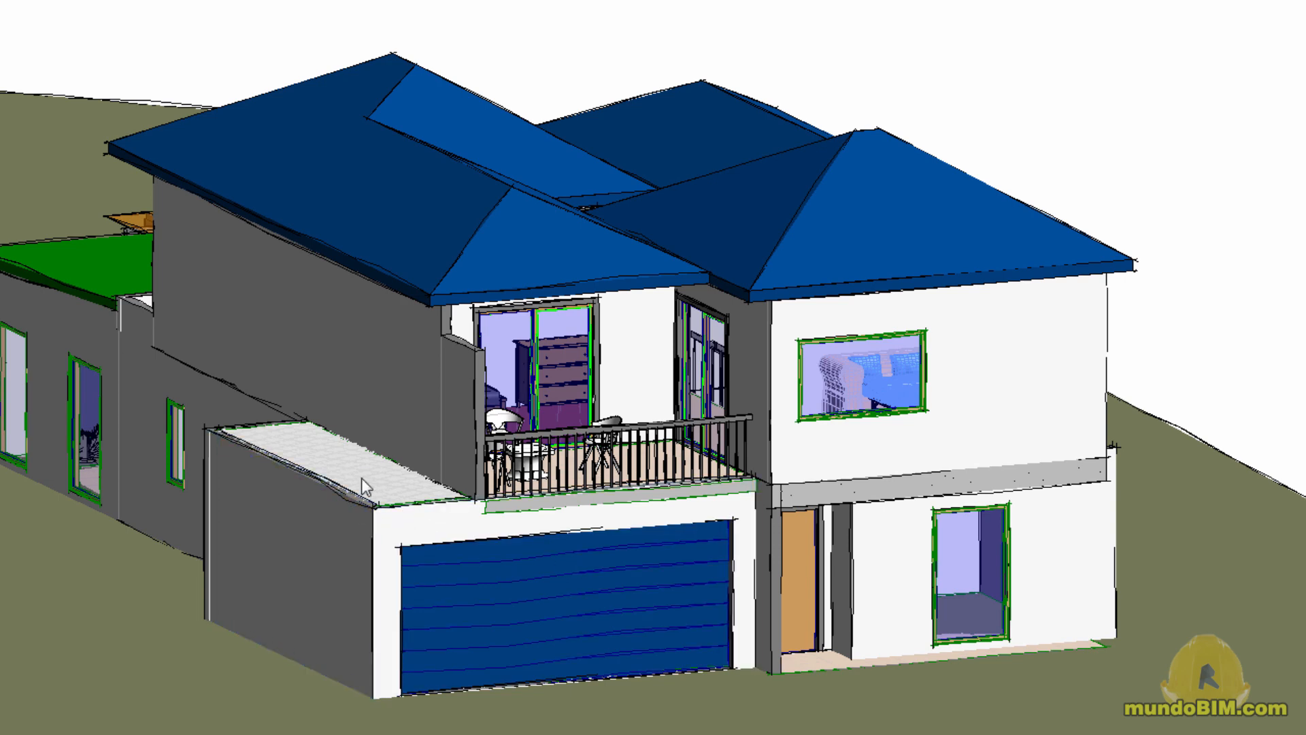
Raise the sketchy lines' jitter to 7 and apply it to the 3D view
{"action": "scroll", "coordinate": [354, 499], "scroll_direction": "up", "scroll_amount": 5}
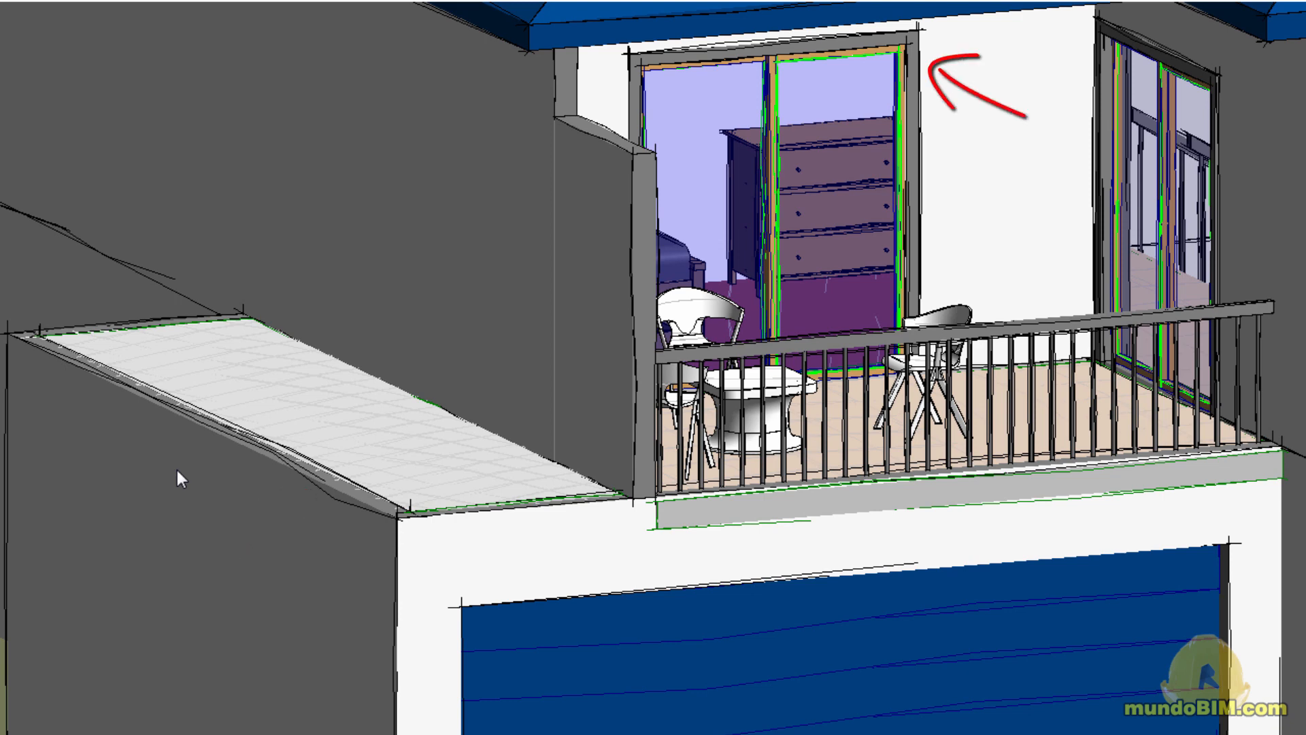
{"action": "scroll", "coordinate": [227, 504], "scroll_direction": "down", "scroll_amount": 2}
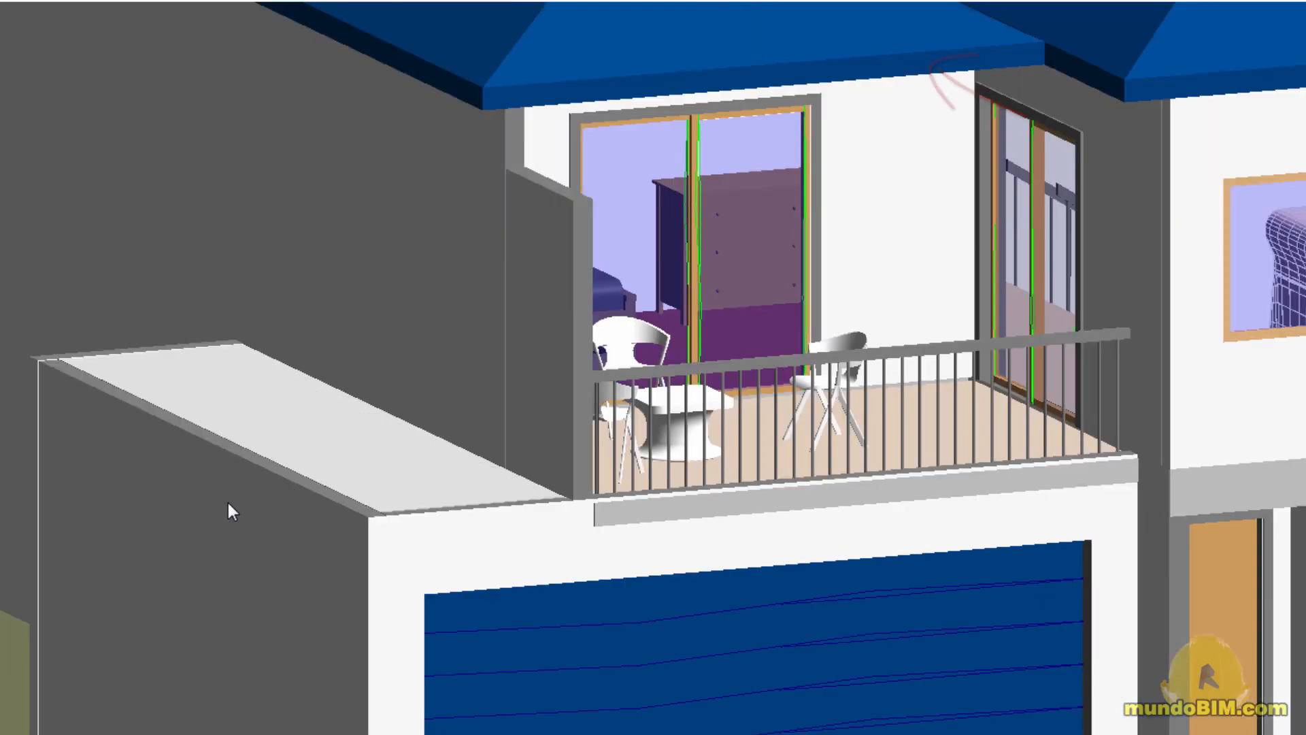
{"action": "middle_click_drag", "start_coordinate": [741, 490], "coordinate": [717, 559]}
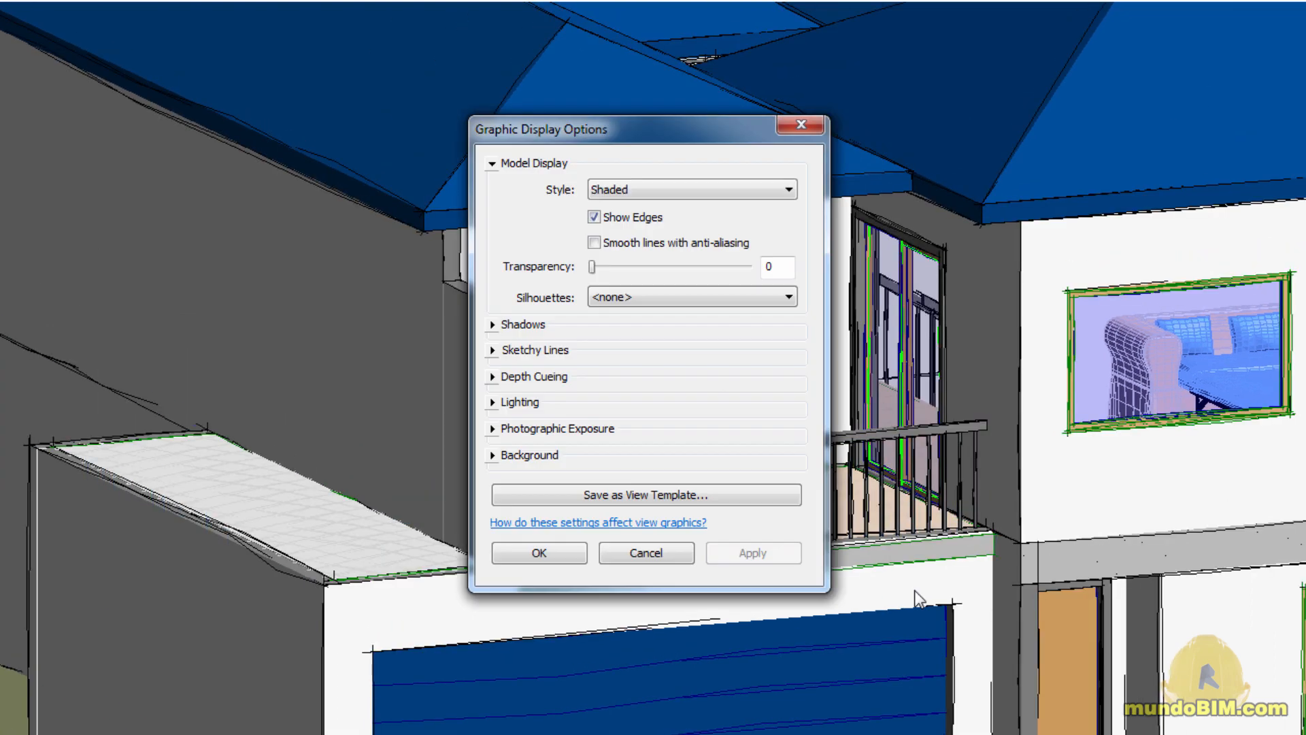
{"action": "left_click", "coordinate": [493, 351]}
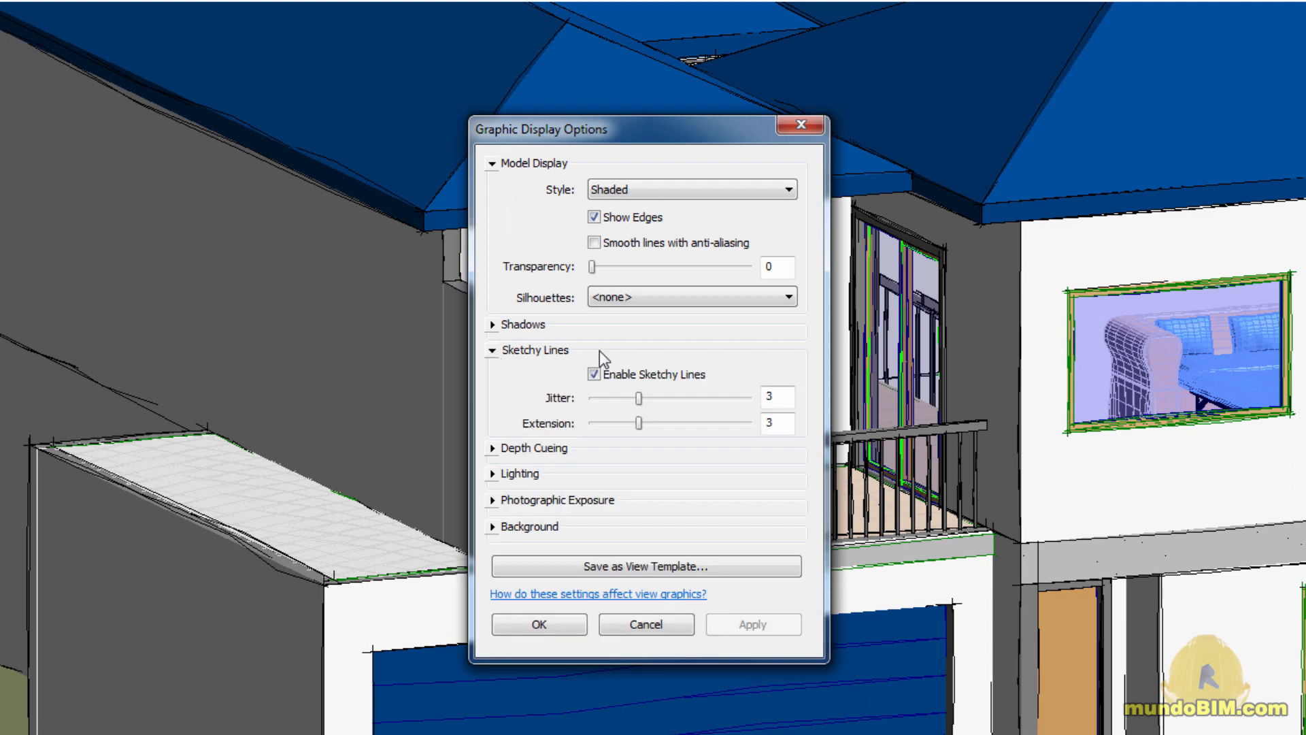
{"action": "left_click_drag", "start_coordinate": [639, 398], "coordinate": [703, 399]}
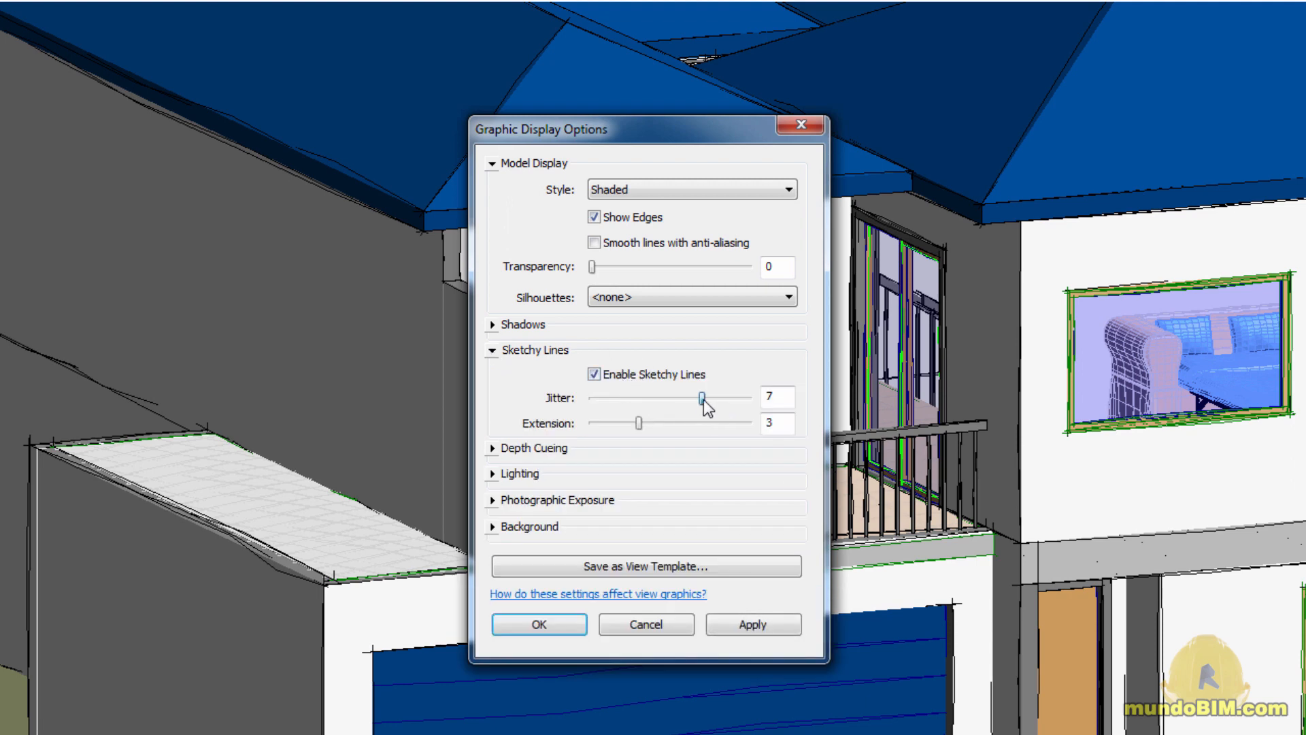
{"action": "left_click", "coordinate": [575, 626]}
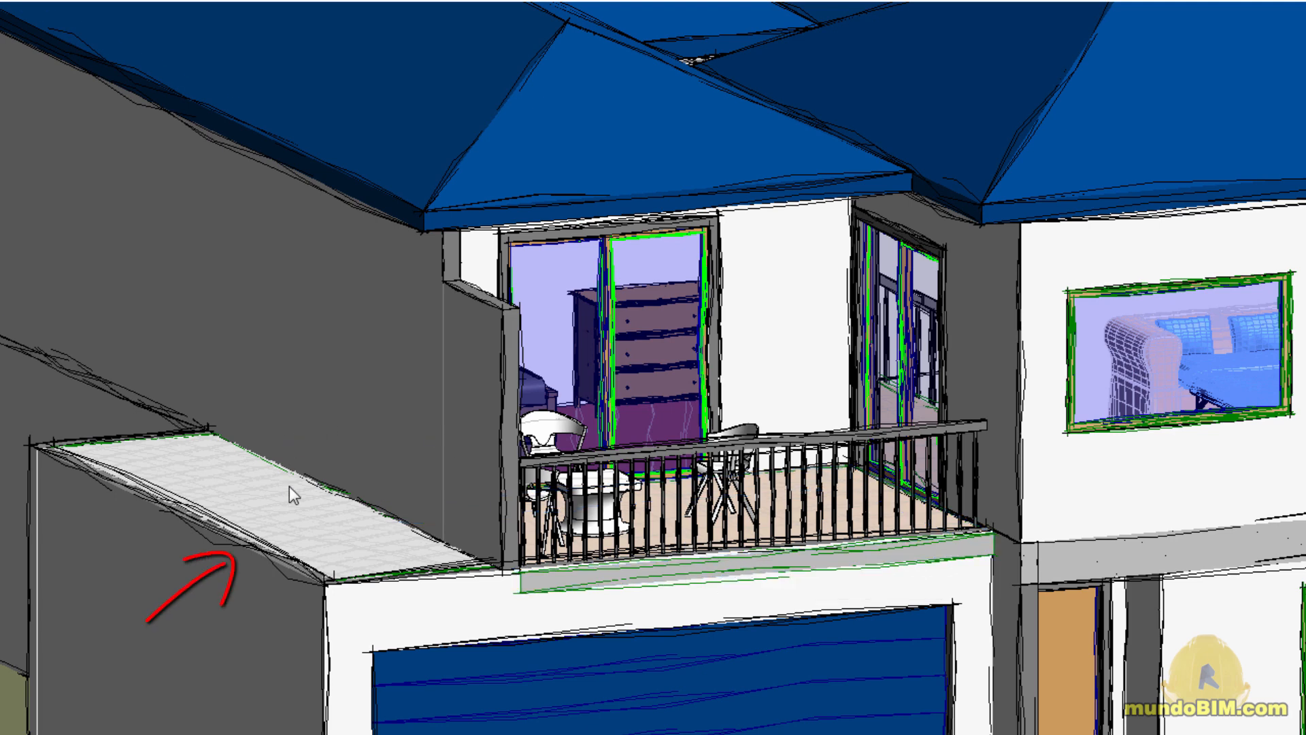
Set the sketchy lines' jitter to 3 and extension to 10, and apply both to the 3D view
{"action": "scroll", "coordinate": [403, 512], "scroll_direction": "up", "scroll_amount": 3}
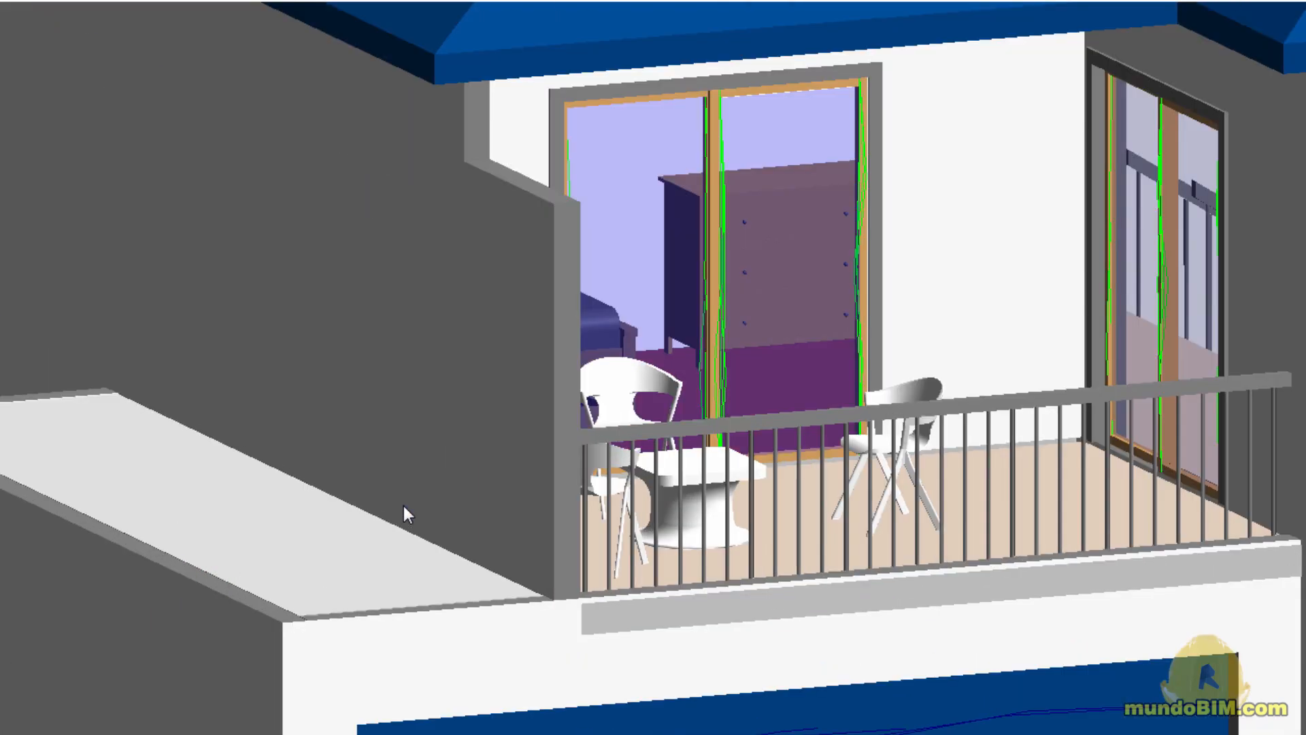
{"action": "scroll", "coordinate": [403, 505], "scroll_direction": "down", "scroll_amount": 1}
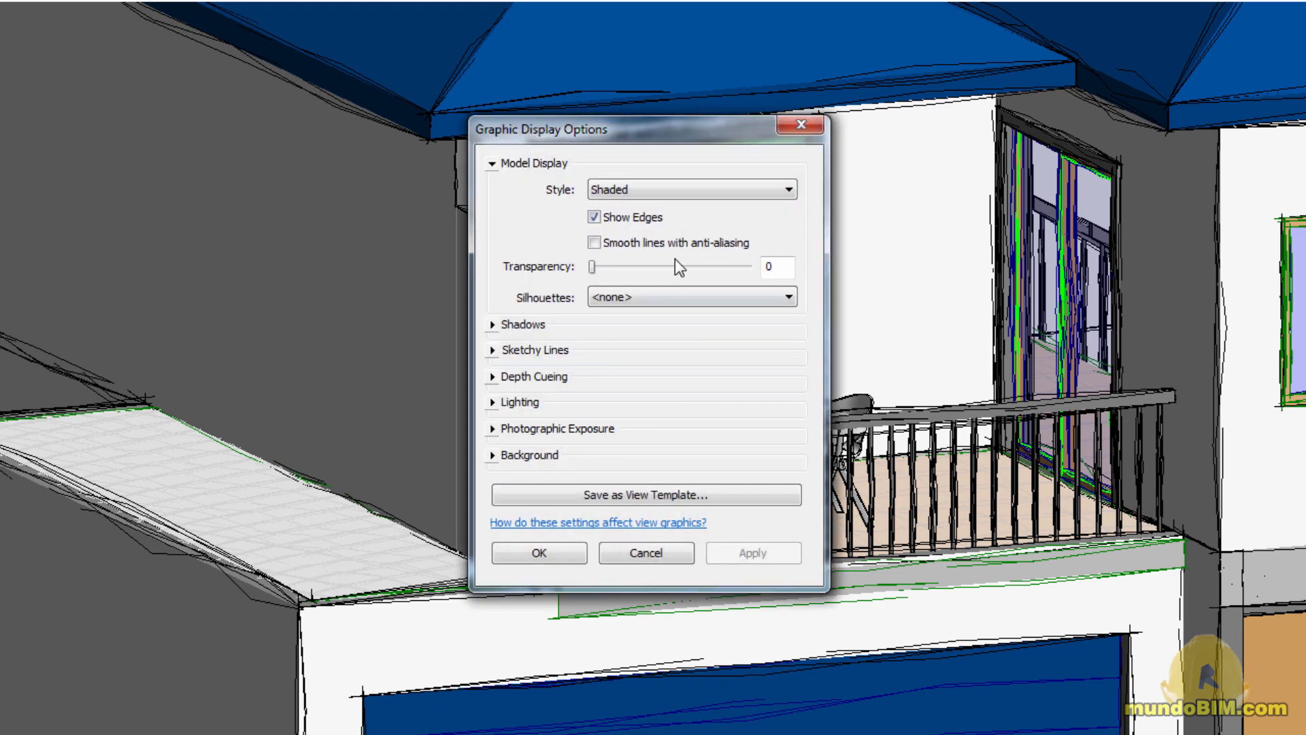
{"action": "left_click", "coordinate": [492, 350]}
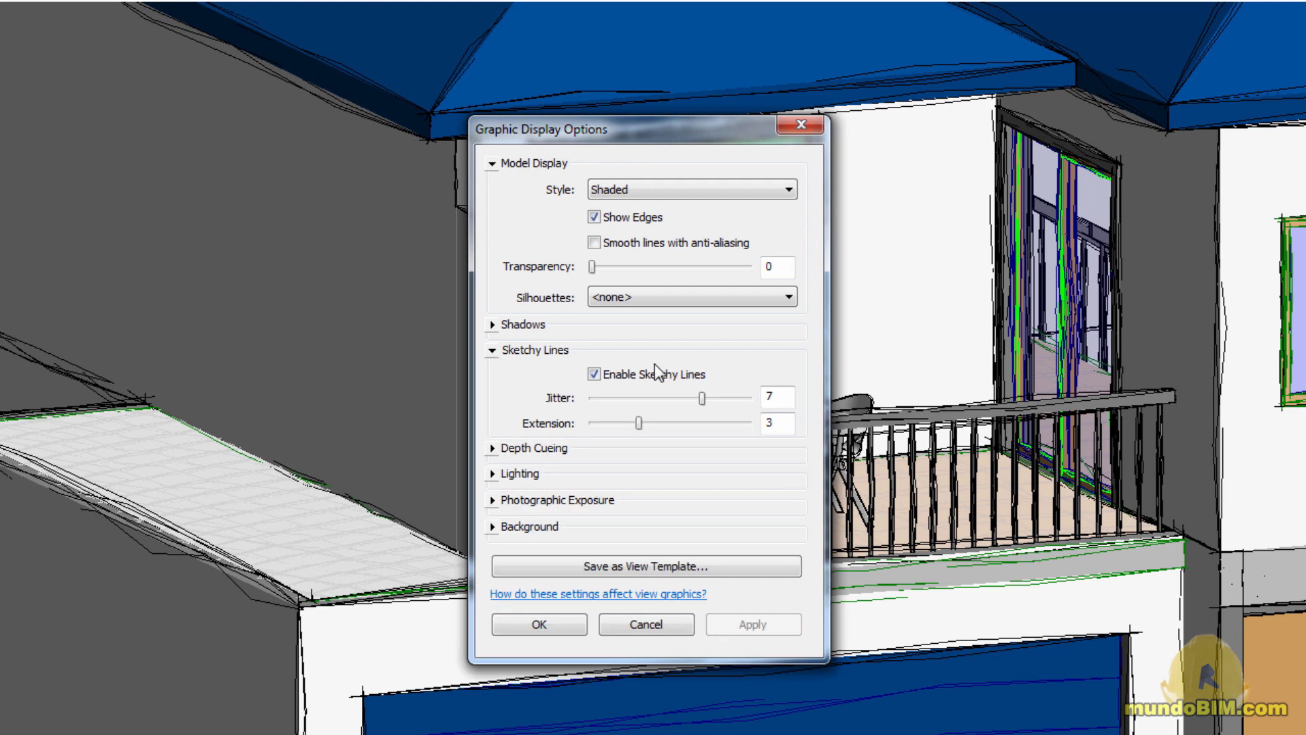
{"action": "double_click", "coordinate": [785, 396]}
{"action": "type", "text": "3"}
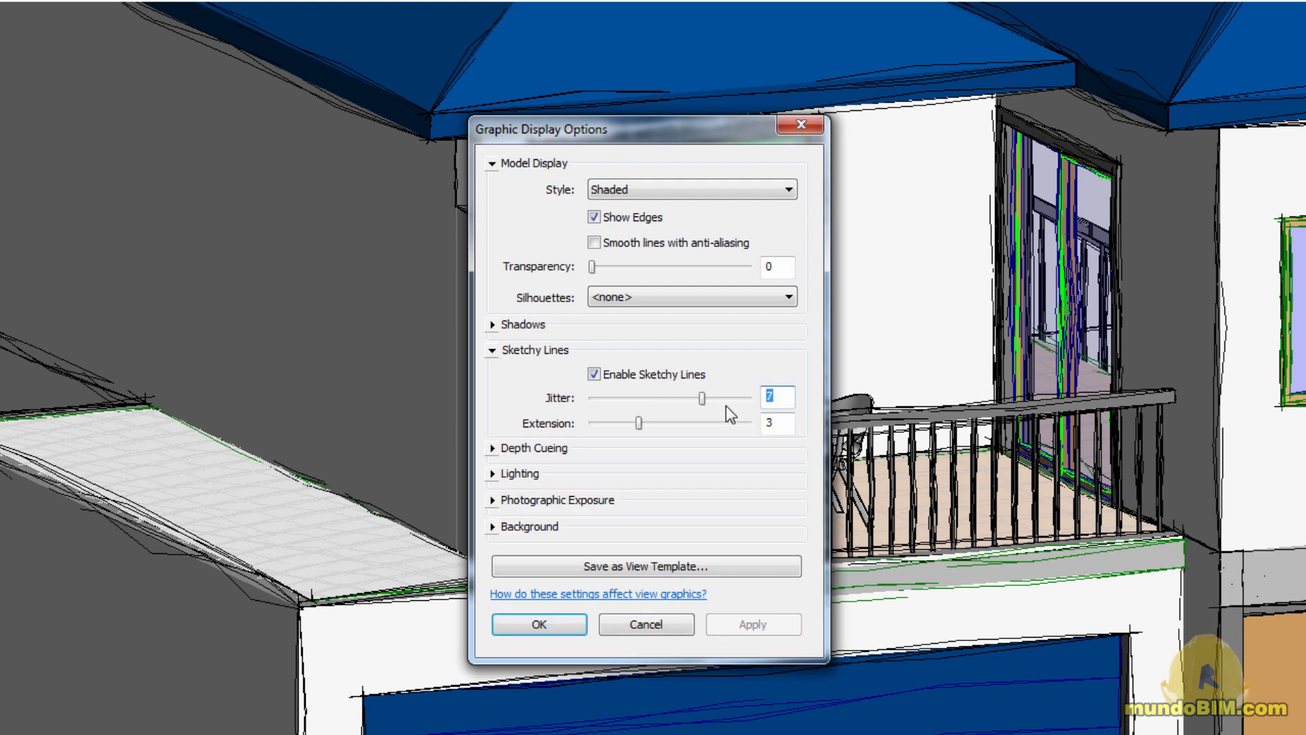
{"action": "left_click", "coordinate": [774, 423]}
{"action": "double_click", "coordinate": [775, 423]}
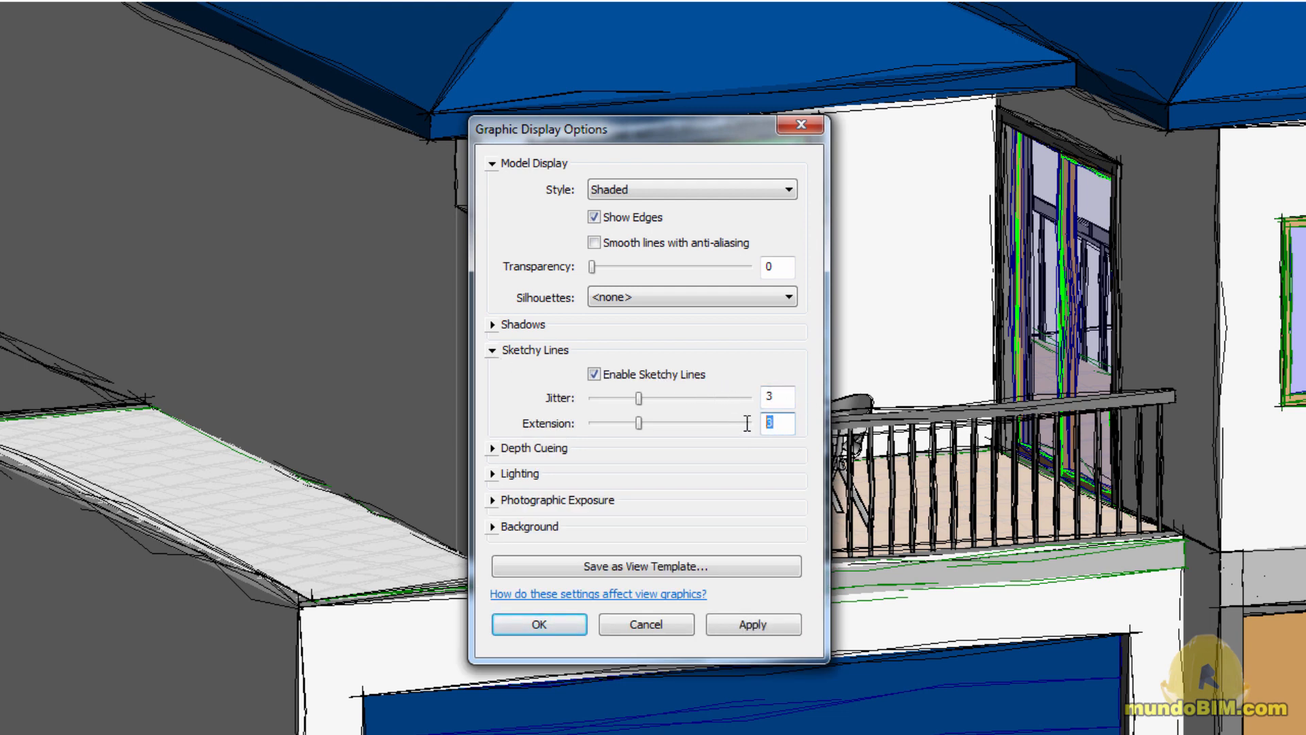
{"action": "type", "text": "10"}
{"action": "left_click", "coordinate": [564, 627]}
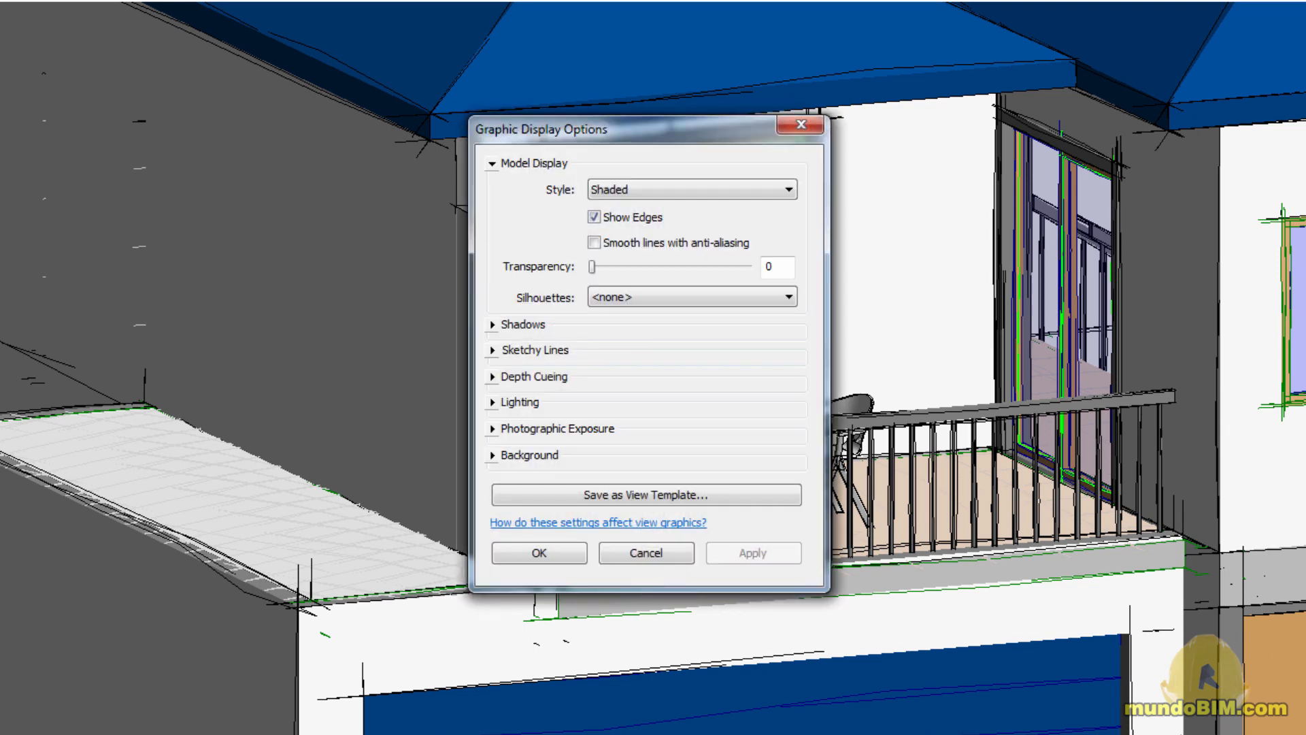
Set the sketchy lines' extension to 3 and apply it to the 3D view
{"action": "left_click", "coordinate": [504, 352]}
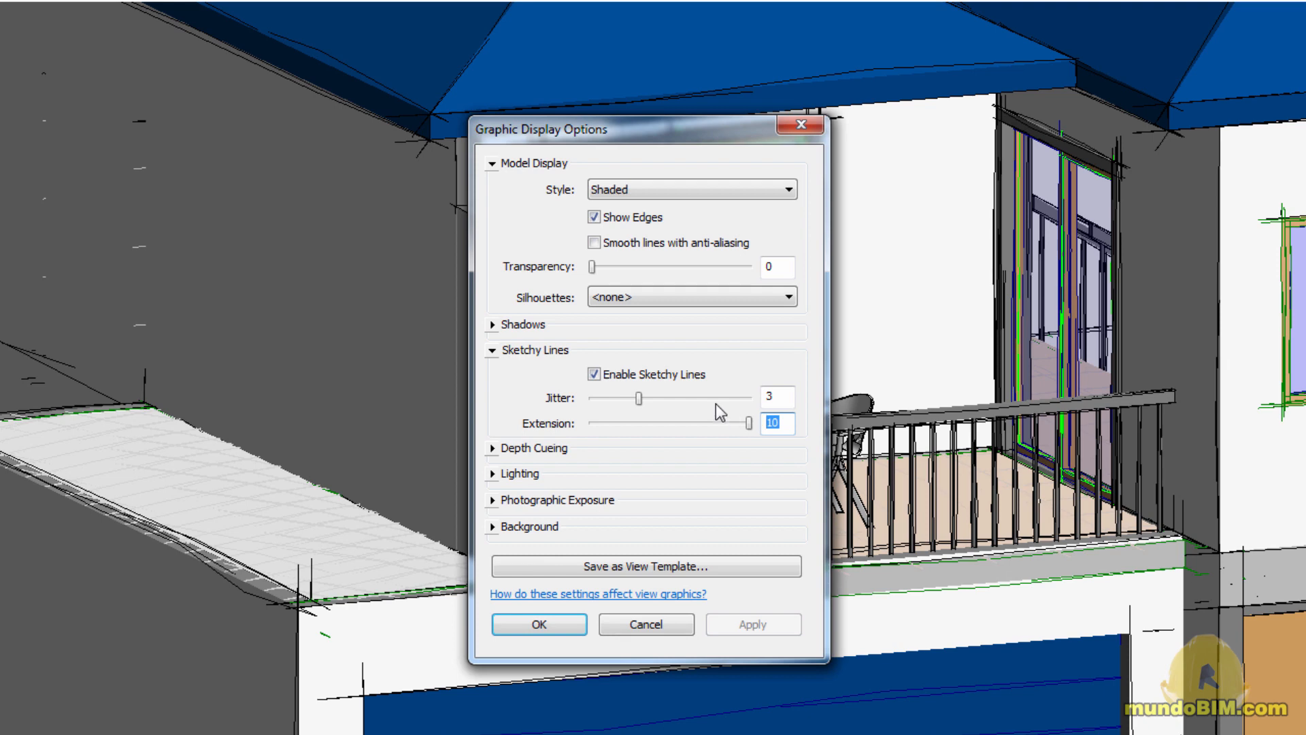
{"action": "type", "text": "3"}
{"action": "left_click", "coordinate": [541, 625]}
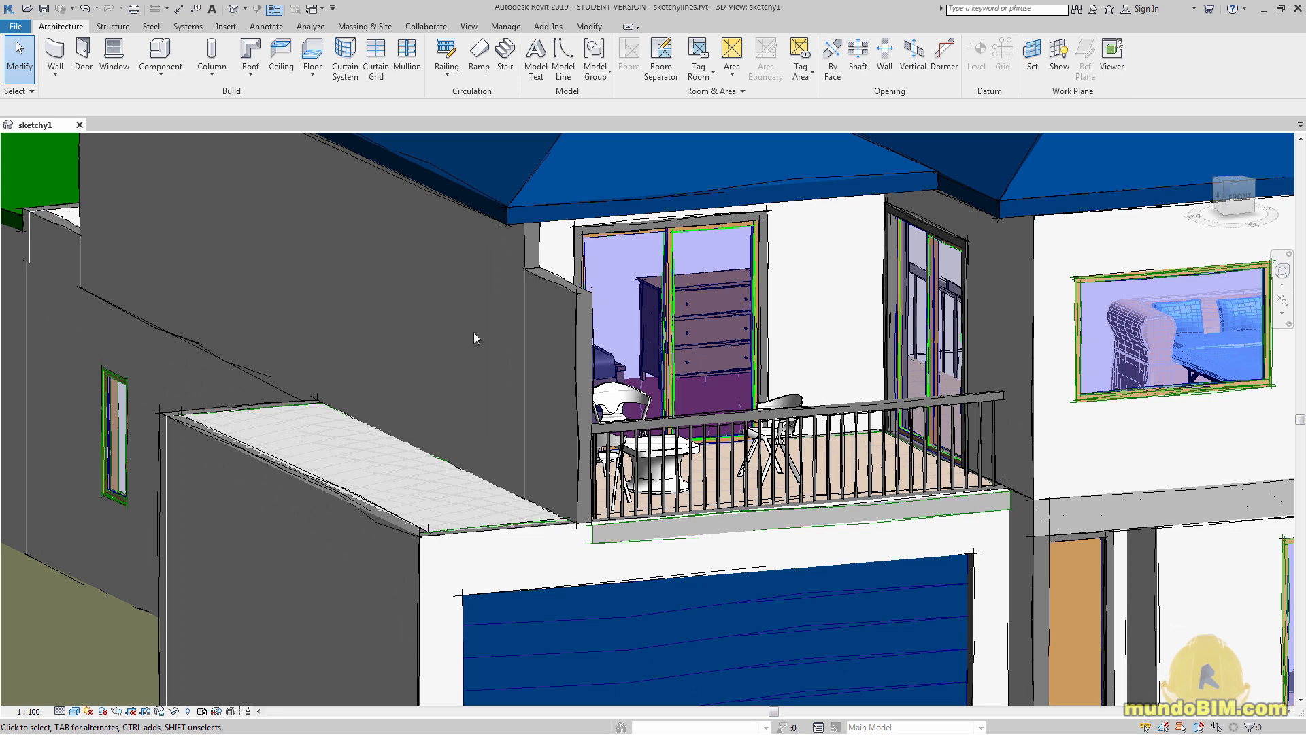
Enable smooth lines with anti-aliasing in the 3D view's graphic display options, keeping sketchy lines on
{"action": "left_click", "coordinate": [74, 711]}
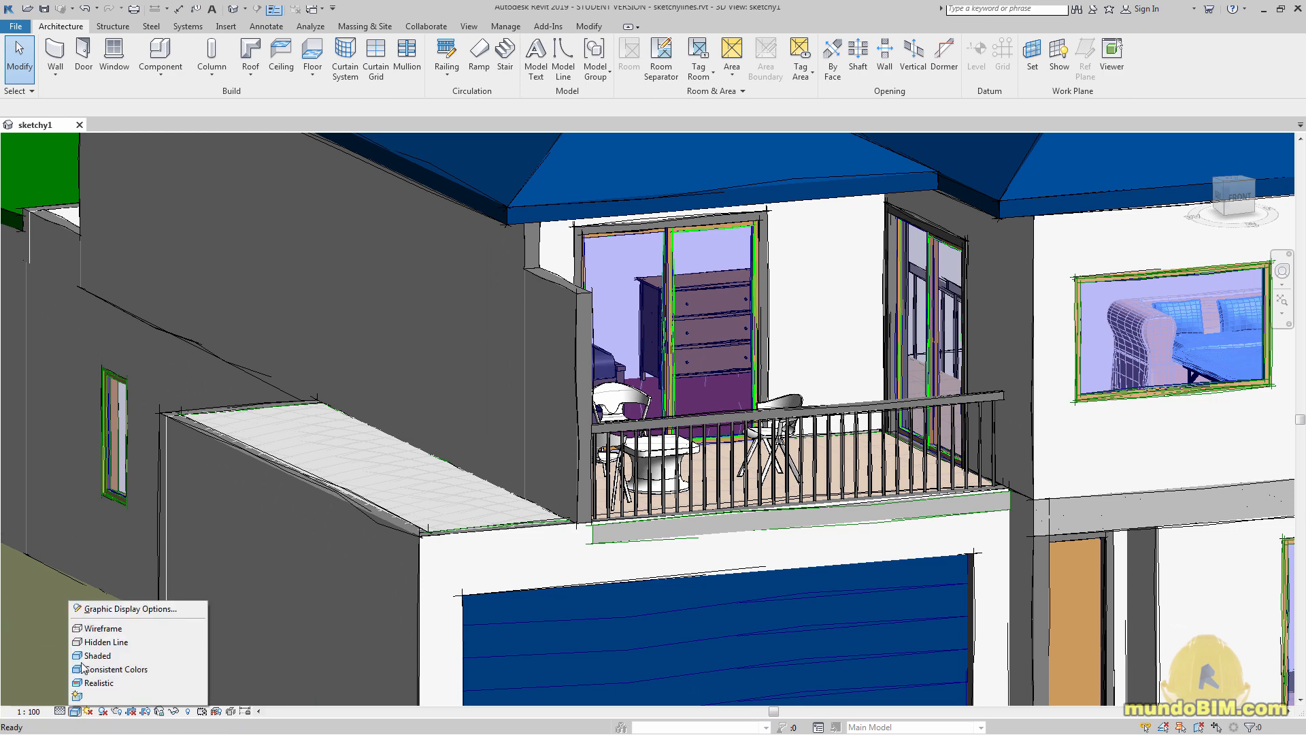
{"action": "left_click", "coordinate": [103, 616]}
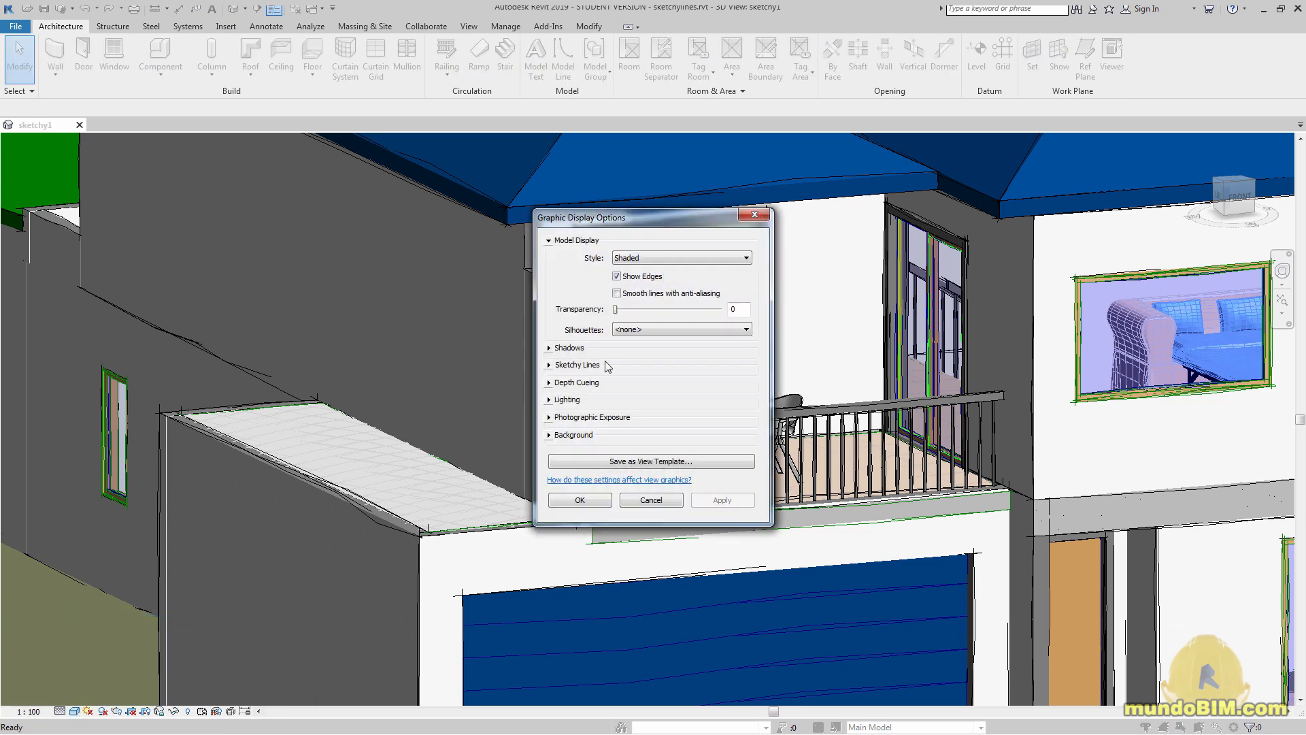
{"action": "left_click", "coordinate": [551, 366]}
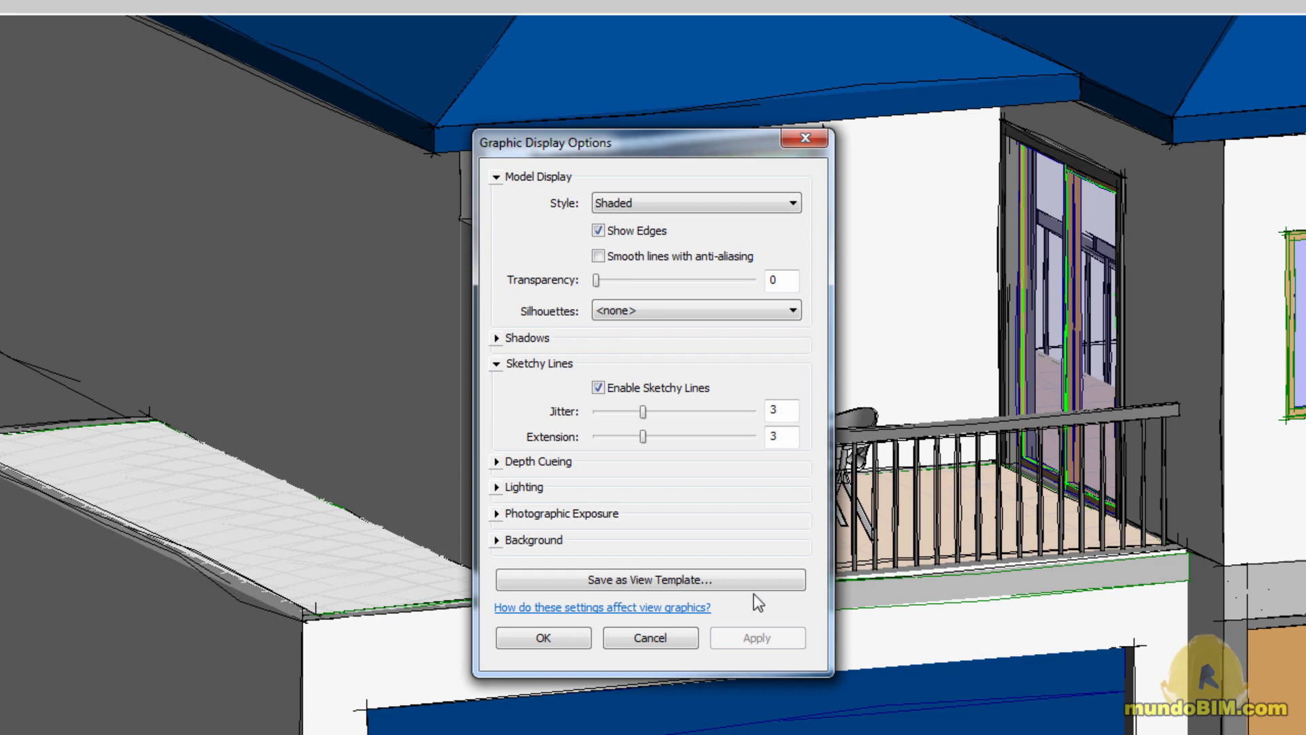
{"action": "left_click", "coordinate": [598, 257]}
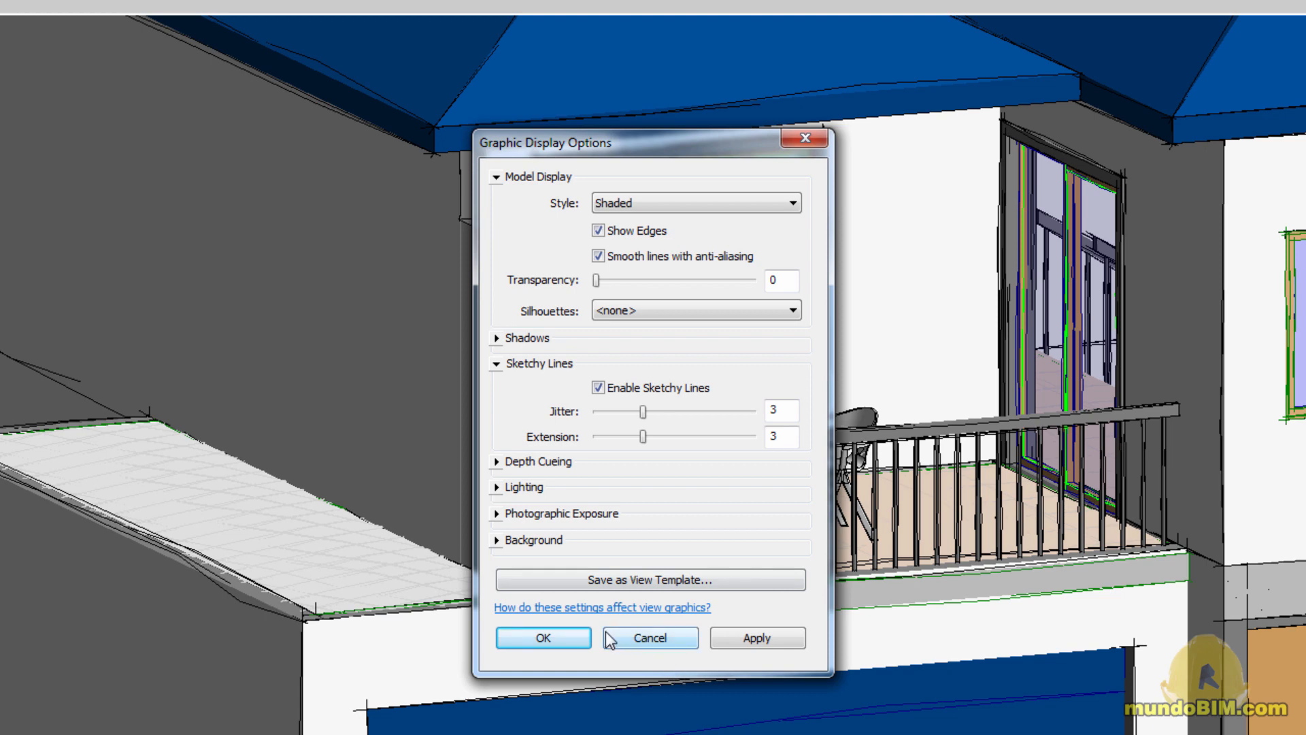
{"action": "left_click", "coordinate": [558, 638]}
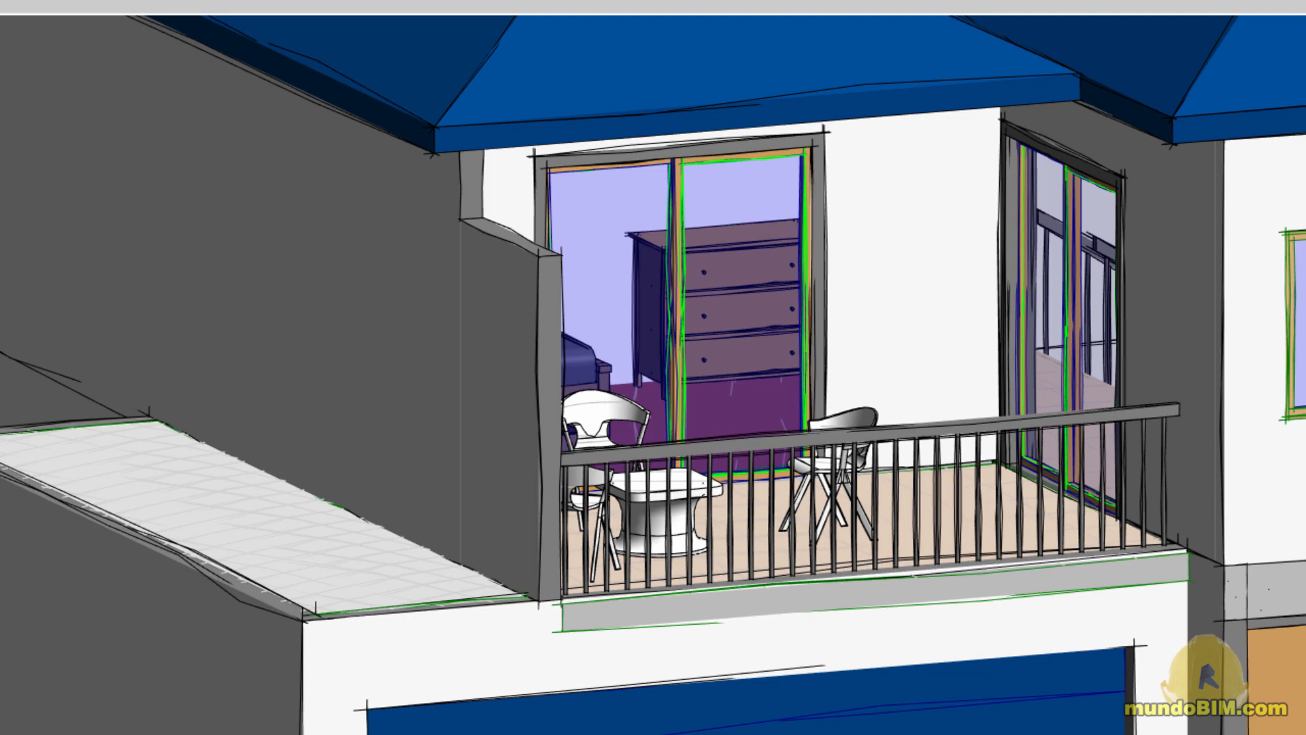
Disable anti-aliased smooth lines in the 3D view to compare the line quality, and re-enable them
{"action": "key", "text": "g"}
{"action": "key", "text": "d"}
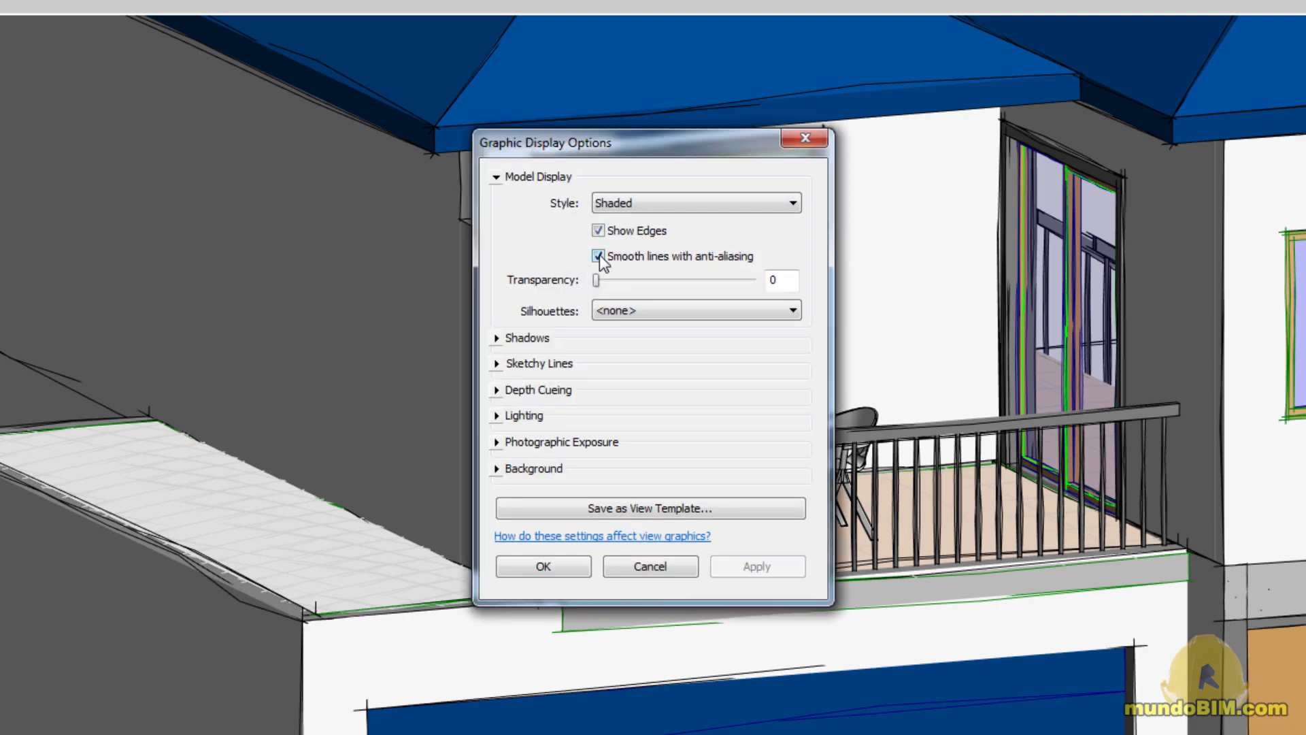
{"action": "left_click", "coordinate": [599, 256]}
{"action": "left_click", "coordinate": [544, 566]}
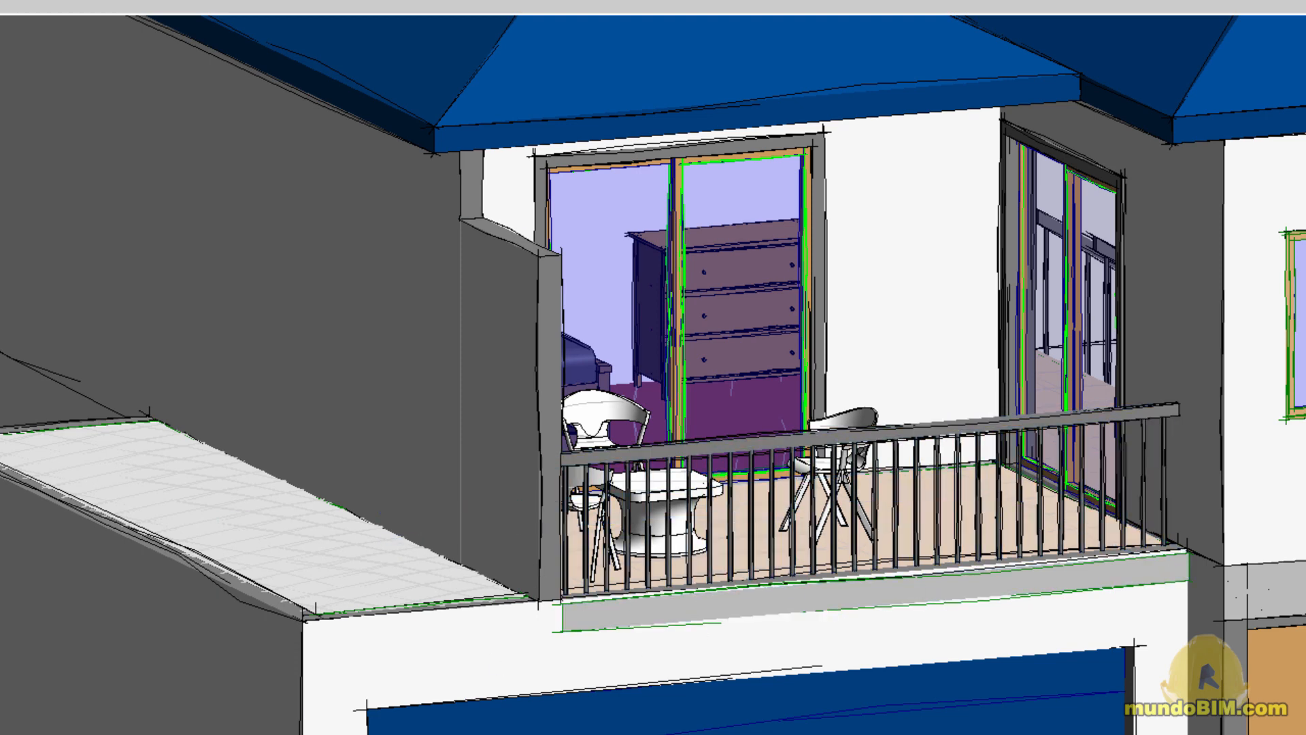
{"action": "key", "text": "g"}
{"action": "key", "text": "d"}
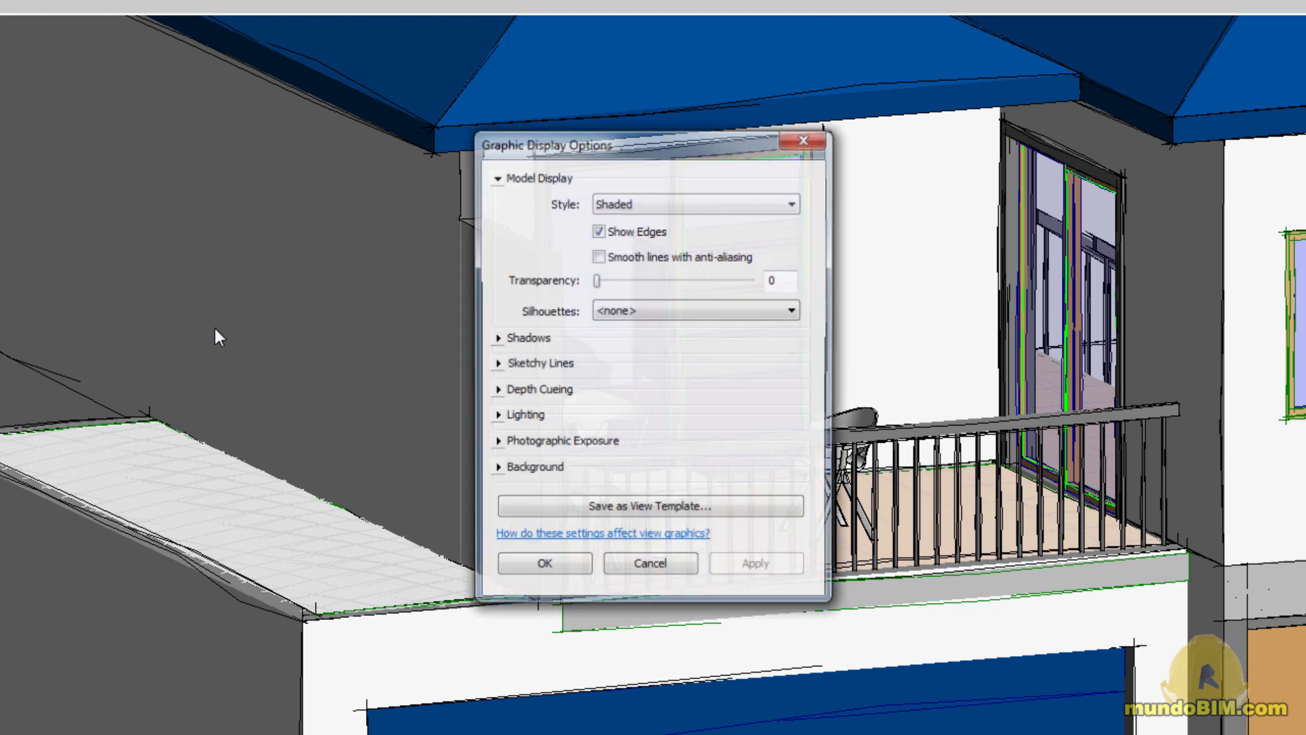
{"action": "left_click", "coordinate": [599, 256]}
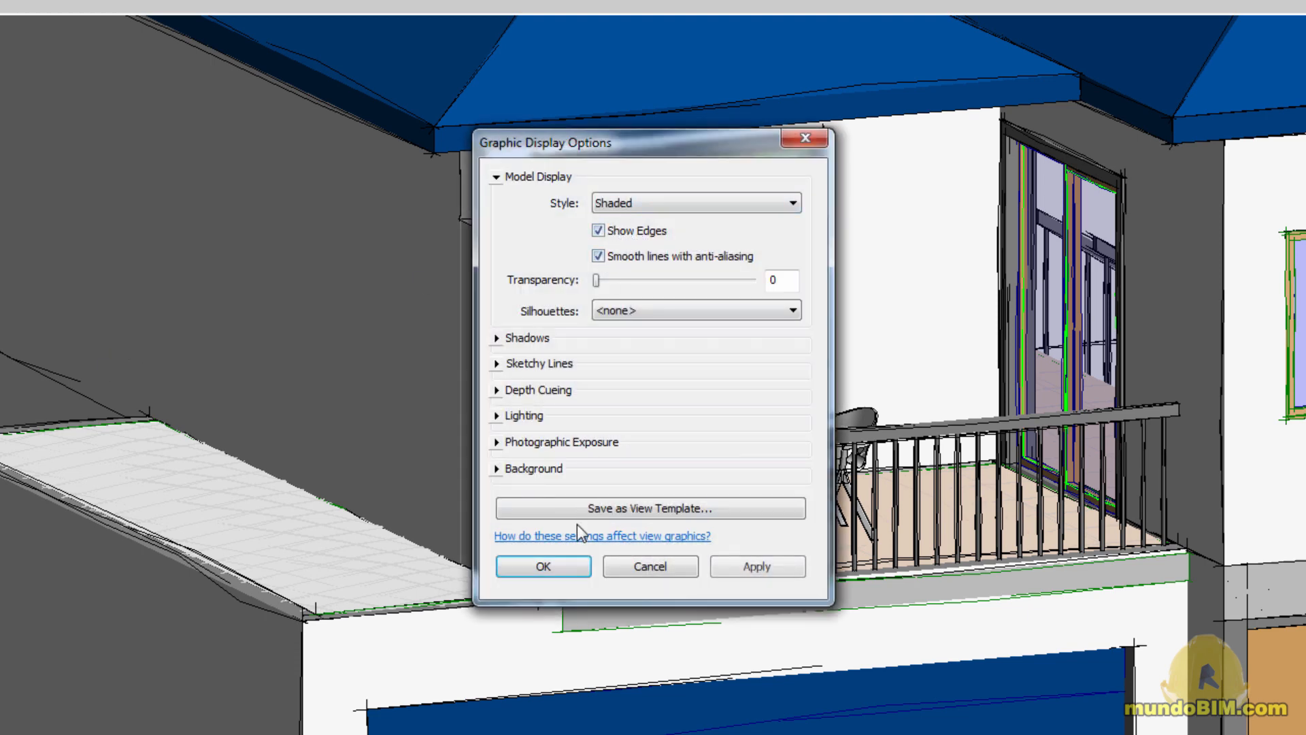
{"action": "left_click", "coordinate": [552, 570]}
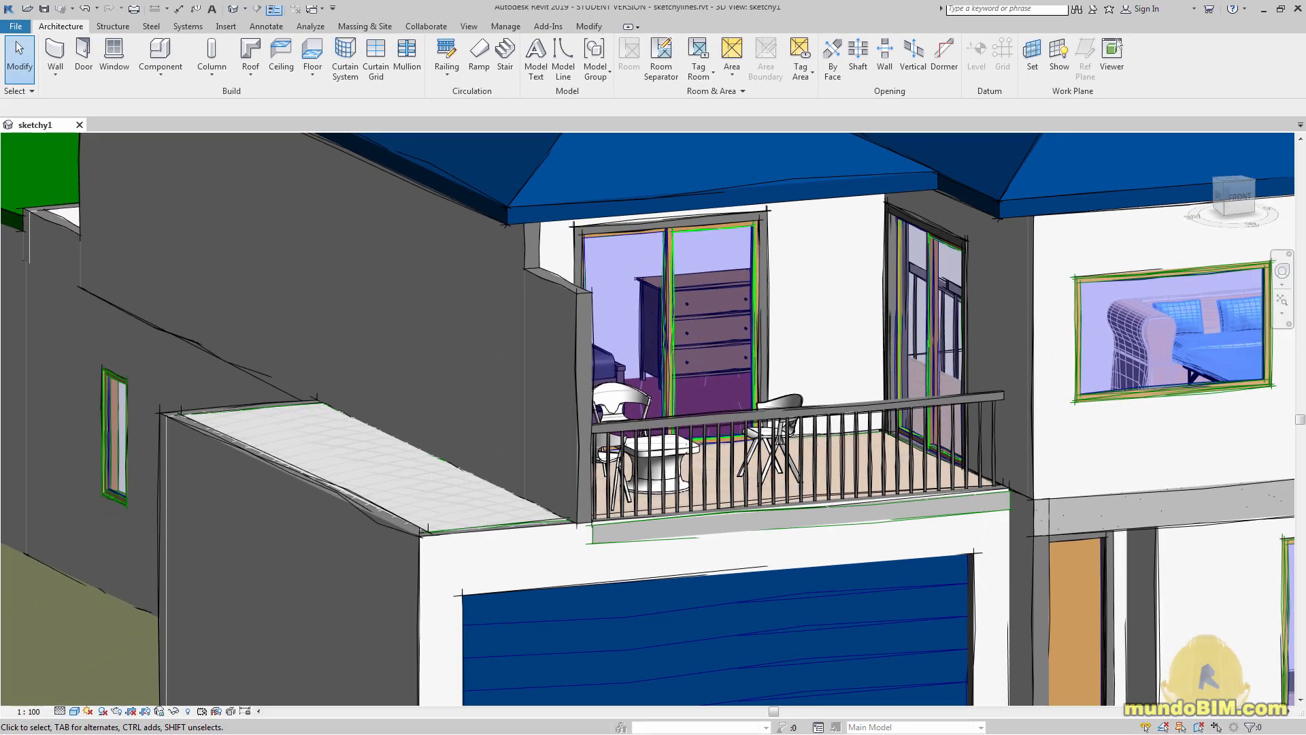
Set the 3D view's visual style to Realistic and render the view at Medium quality with exterior sun-only lighting
{"action": "left_click", "coordinate": [77, 712]}
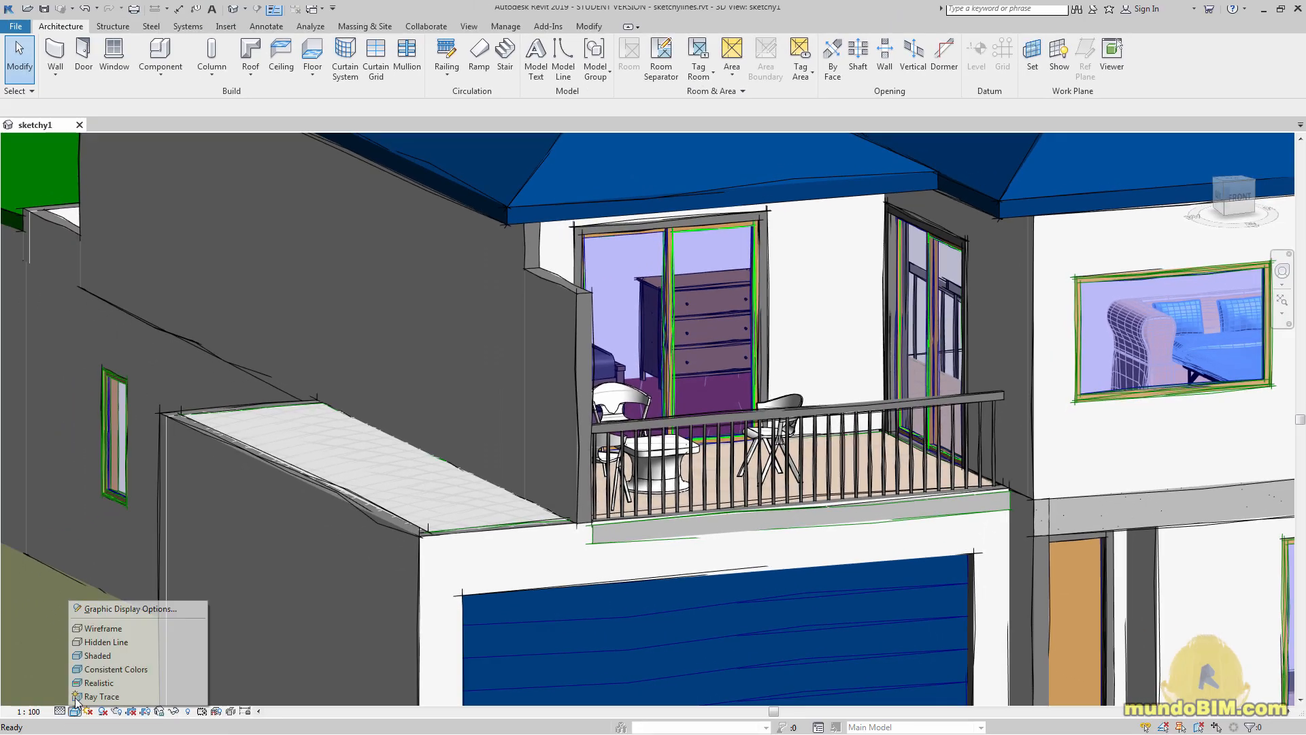
{"action": "left_click", "coordinate": [108, 685]}
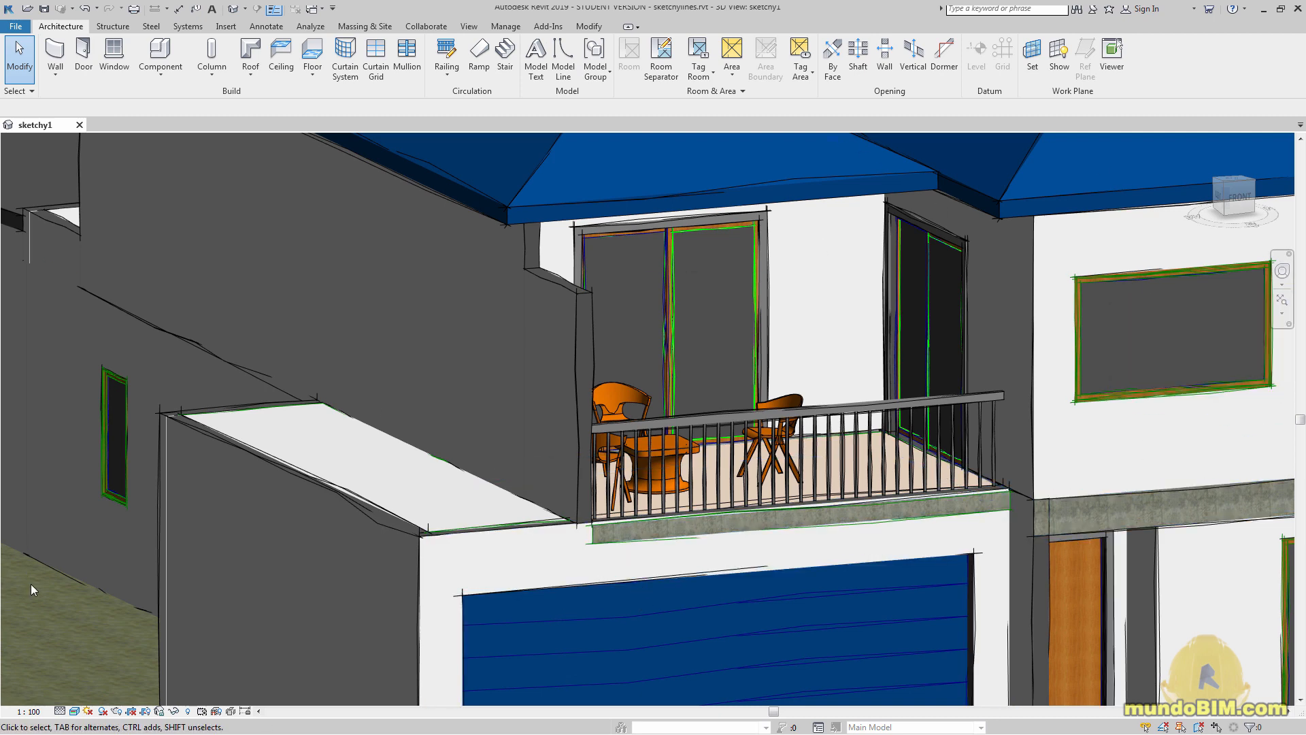
{"action": "left_click", "coordinate": [117, 711]}
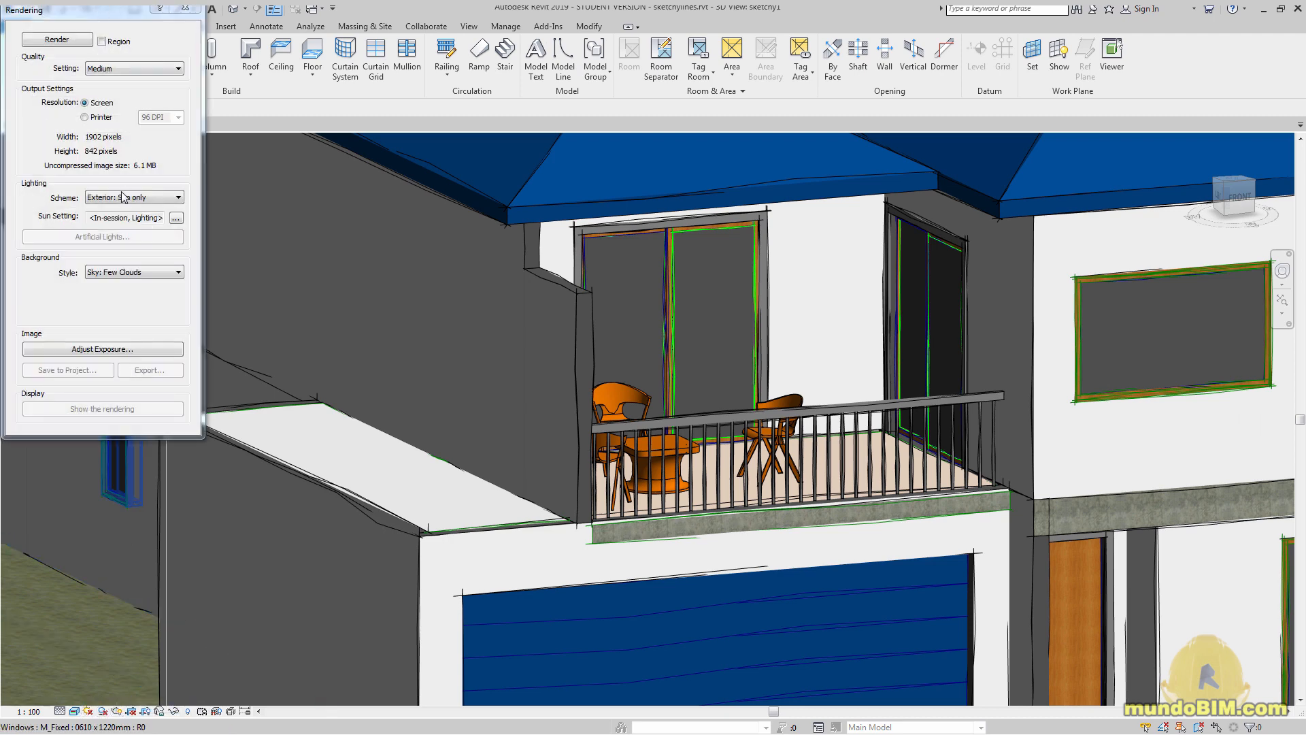
{"action": "left_click", "coordinate": [60, 39]}
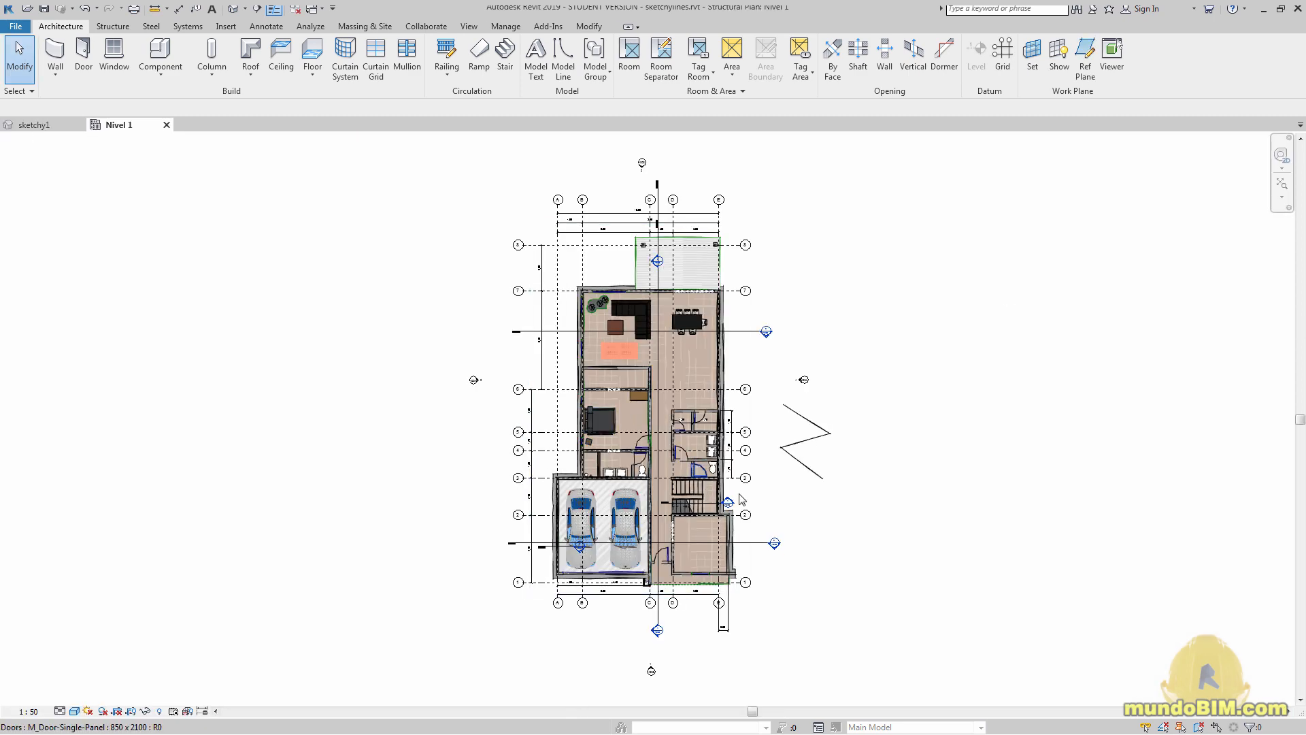
Inspect the sketchy lines settings in the Nivel 1 plan's graphic display options and leave them as they are
{"action": "scroll", "coordinate": [705, 488], "scroll_direction": "up", "scroll_amount": 2}
{"action": "middle_click_drag", "start_coordinate": [704, 481], "coordinate": [663, 496]}
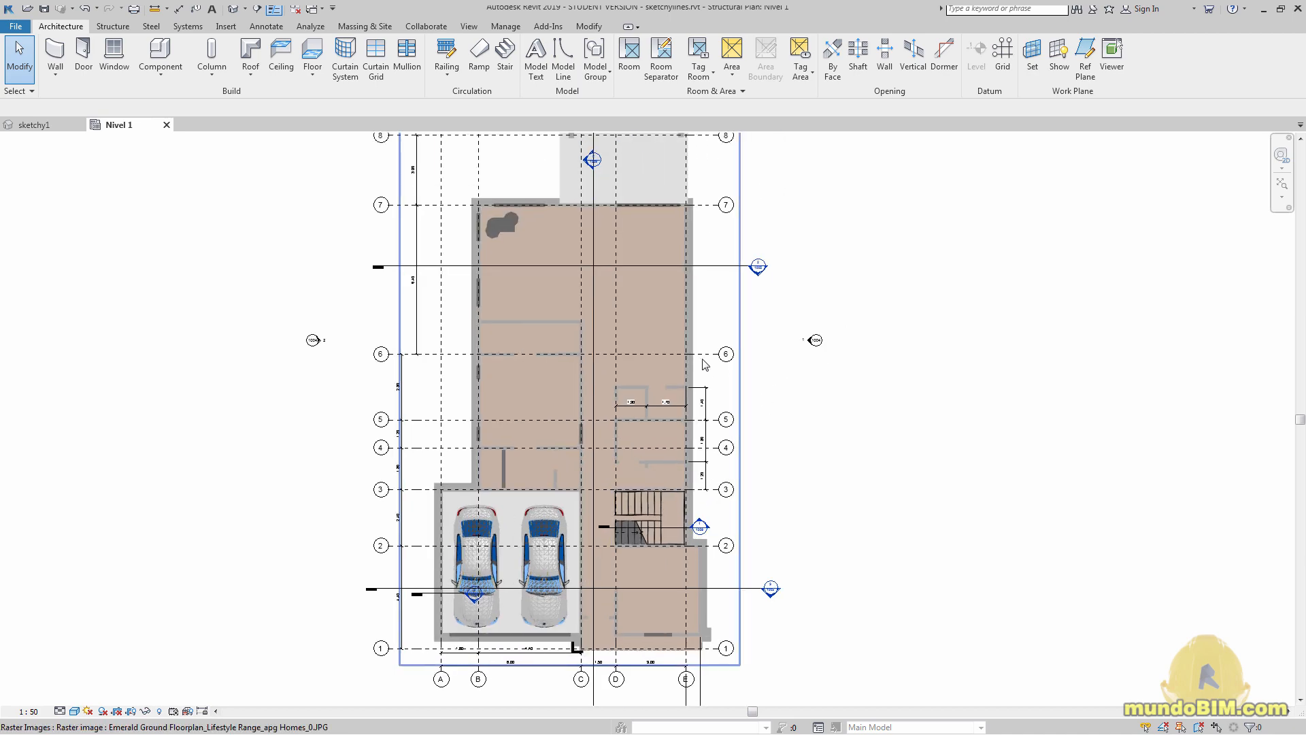
{"action": "scroll", "coordinate": [678, 369], "scroll_direction": "up", "scroll_amount": 1}
{"action": "scroll", "coordinate": [677, 368], "scroll_direction": "up", "scroll_amount": 2}
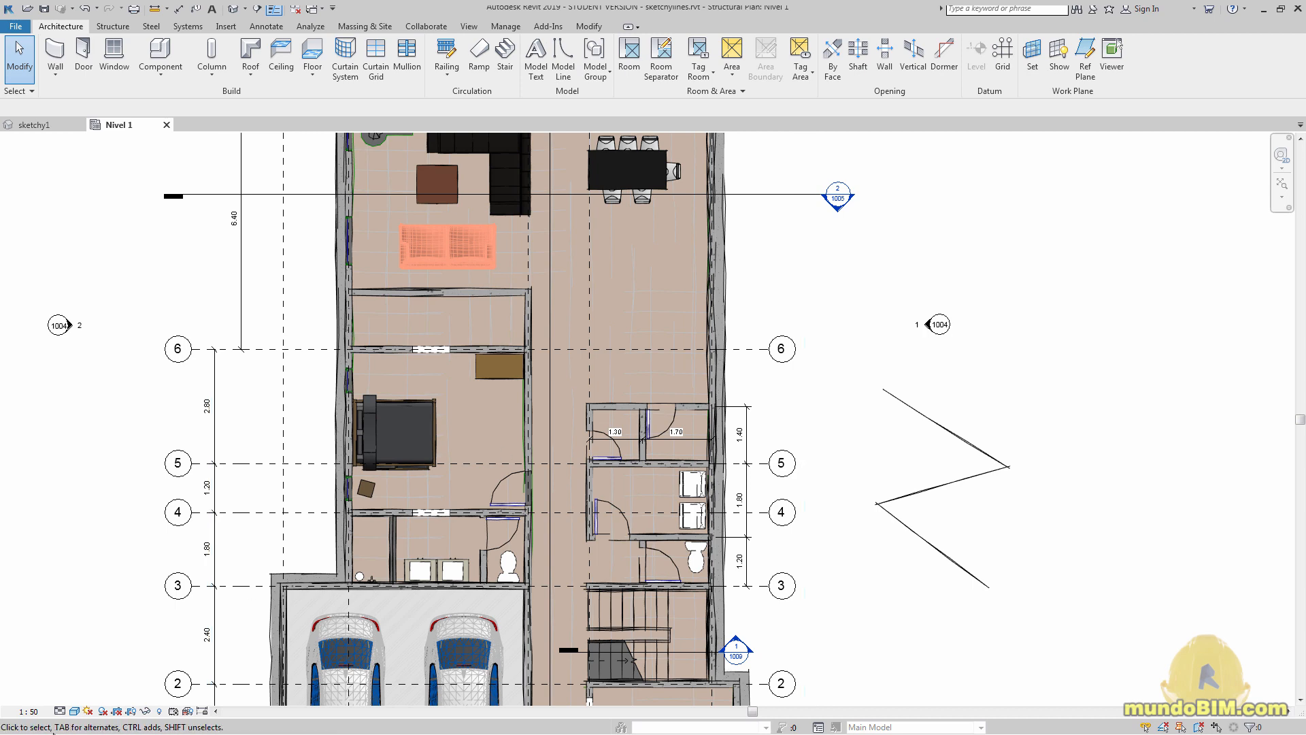
{"action": "left_click", "coordinate": [74, 711]}
{"action": "left_click", "coordinate": [126, 609]}
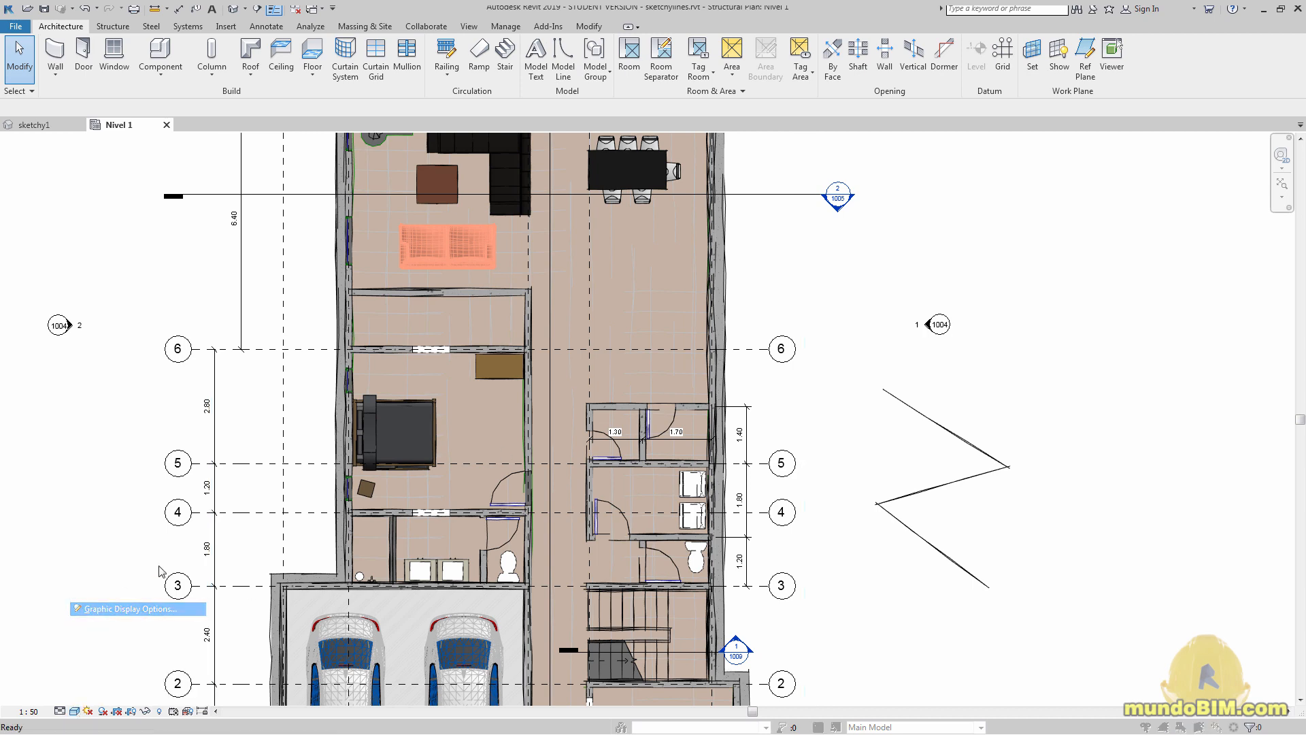
{"action": "left_click", "coordinate": [549, 365]}
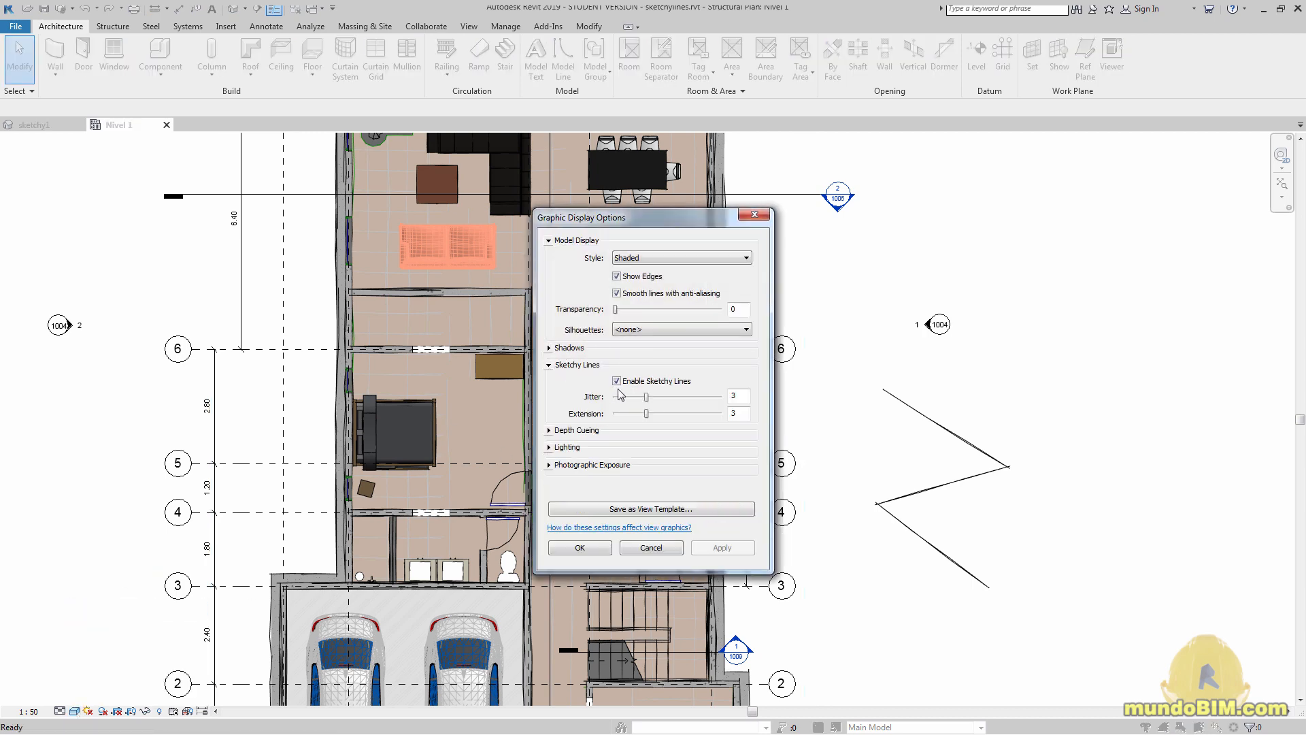
{"action": "left_click", "coordinate": [652, 549]}
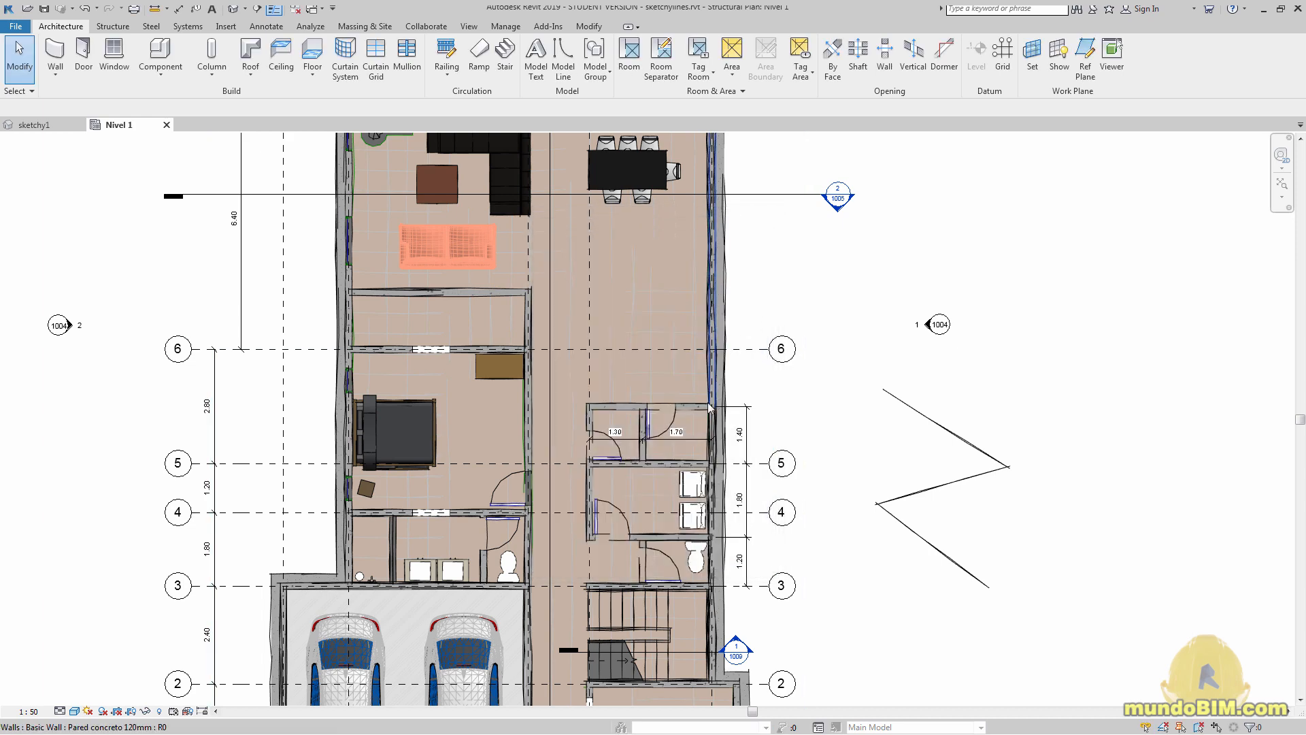
Disable smooth lines with anti-aliasing in the Nivel 1 plan's graphic display options
{"action": "left_click", "coordinate": [74, 711]}
{"action": "left_click", "coordinate": [130, 609]}
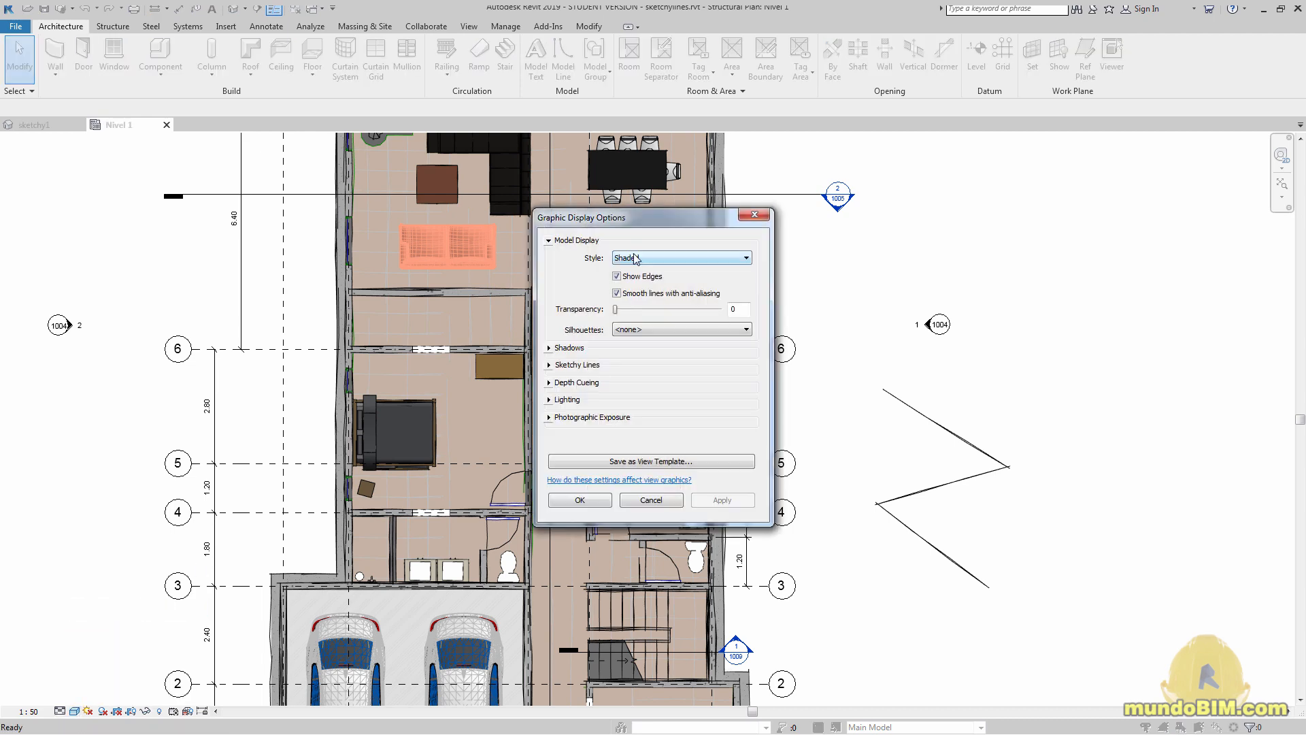
{"action": "left_click", "coordinate": [580, 499]}
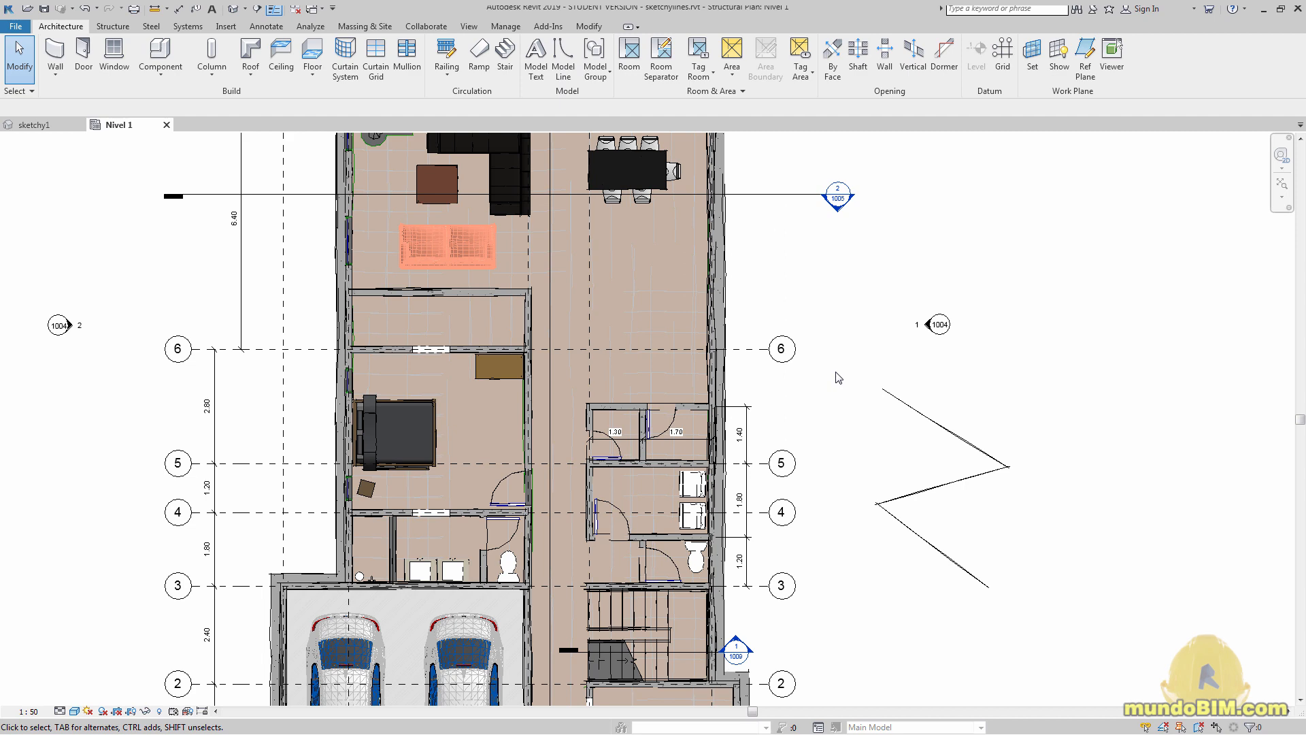
Set the Nivel 1 plan's visual style to Hidden Line and inspect its sketchy walls and grid lines
{"action": "left_click", "coordinate": [74, 711]}
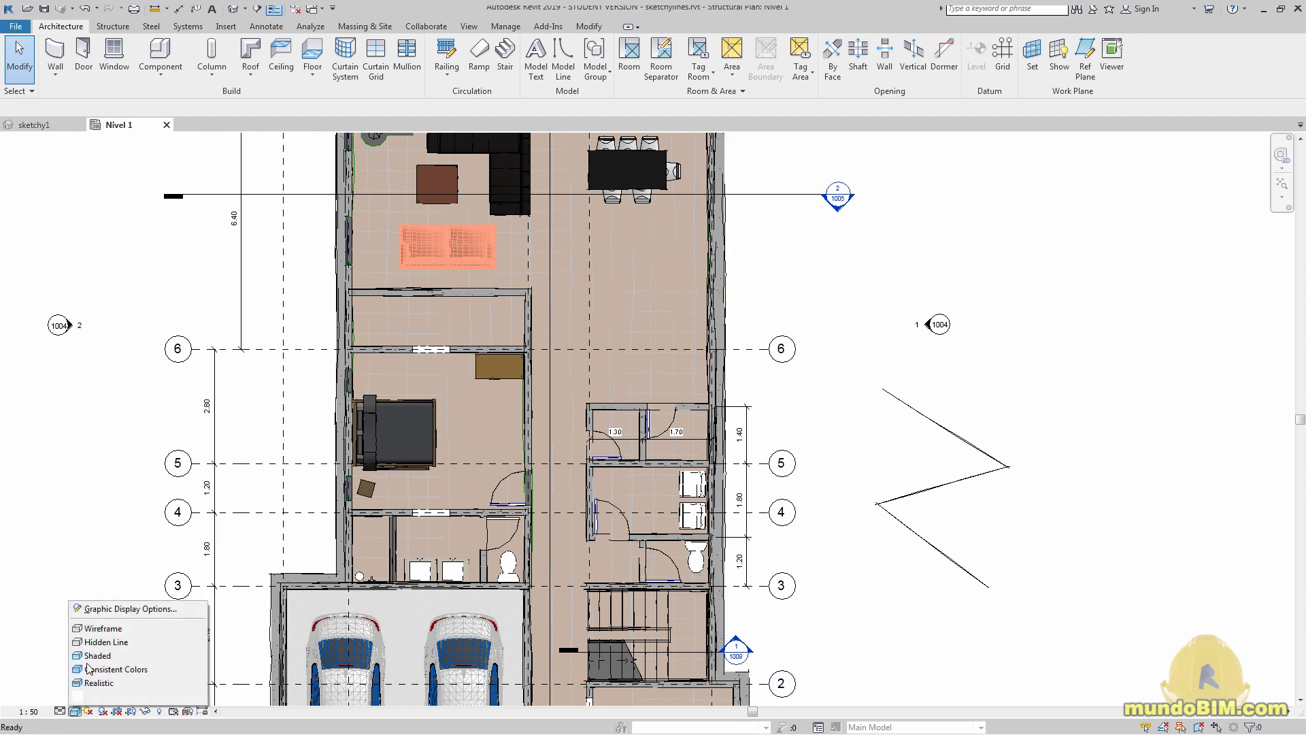
{"action": "left_click", "coordinate": [94, 643]}
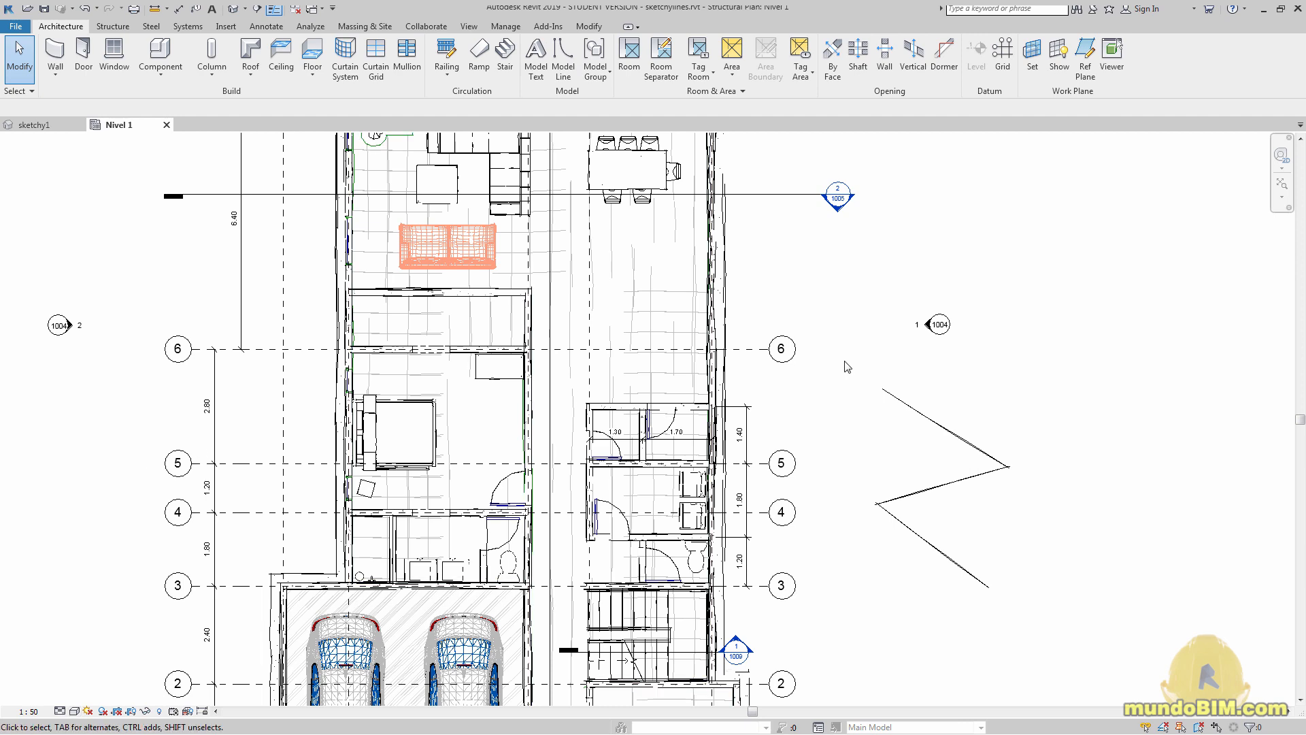
{"action": "scroll", "coordinate": [775, 392], "scroll_direction": "up", "scroll_amount": 2}
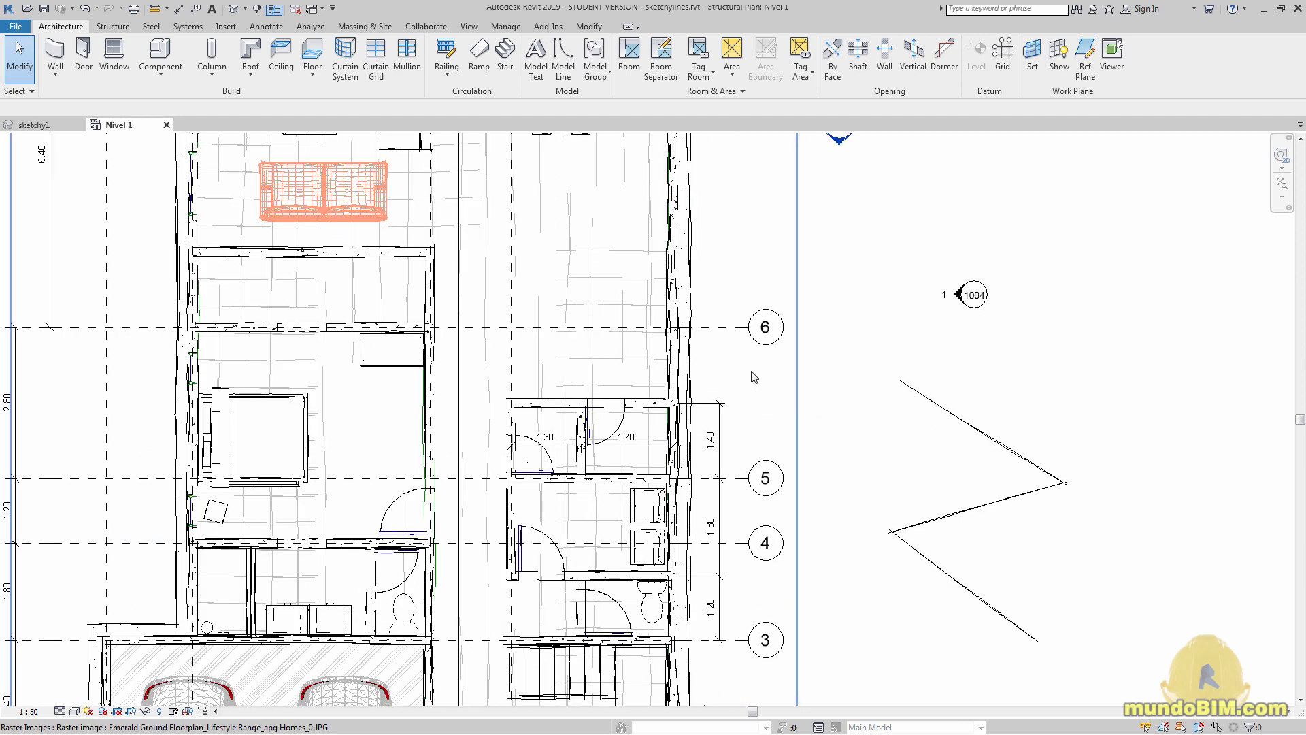
{"action": "scroll", "coordinate": [754, 377], "scroll_direction": "down", "scroll_amount": 2}
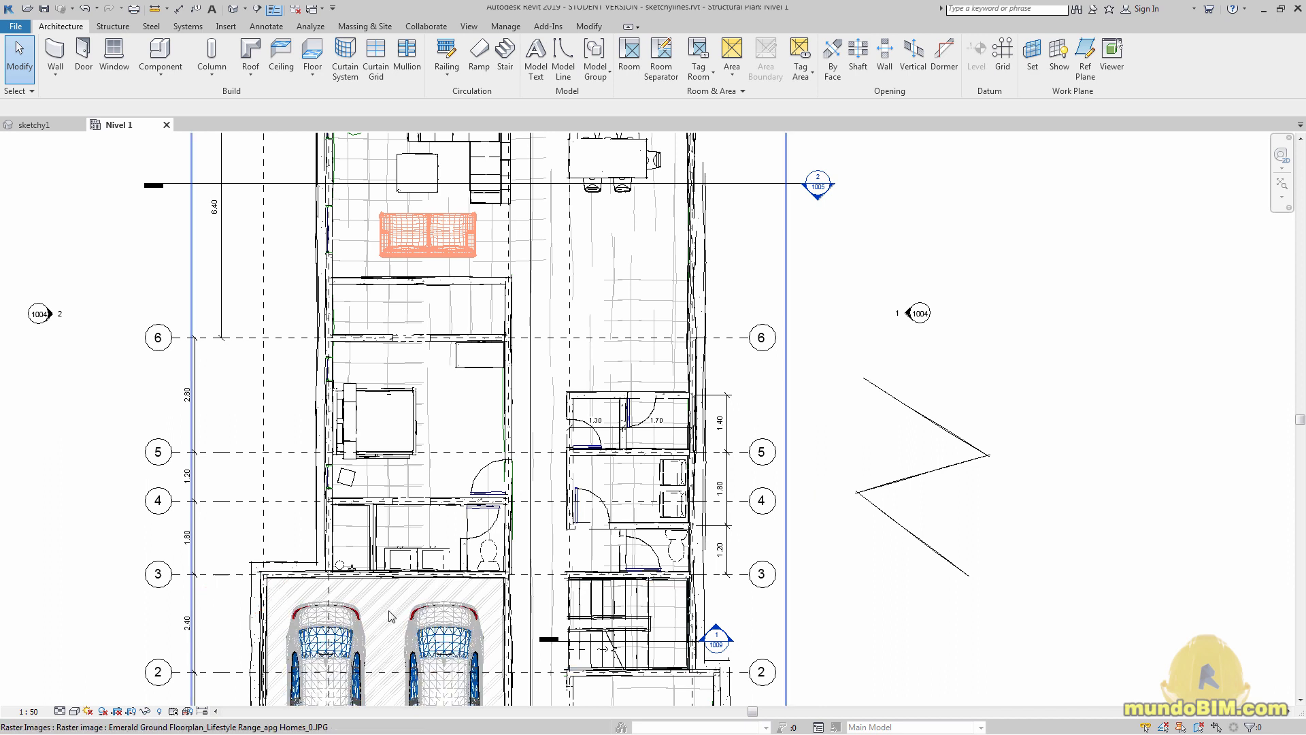
Disable sketchy lines for the Nivel 1 plan in its graphic display options
{"action": "left_click", "coordinate": [77, 711]}
{"action": "left_click", "coordinate": [126, 608]}
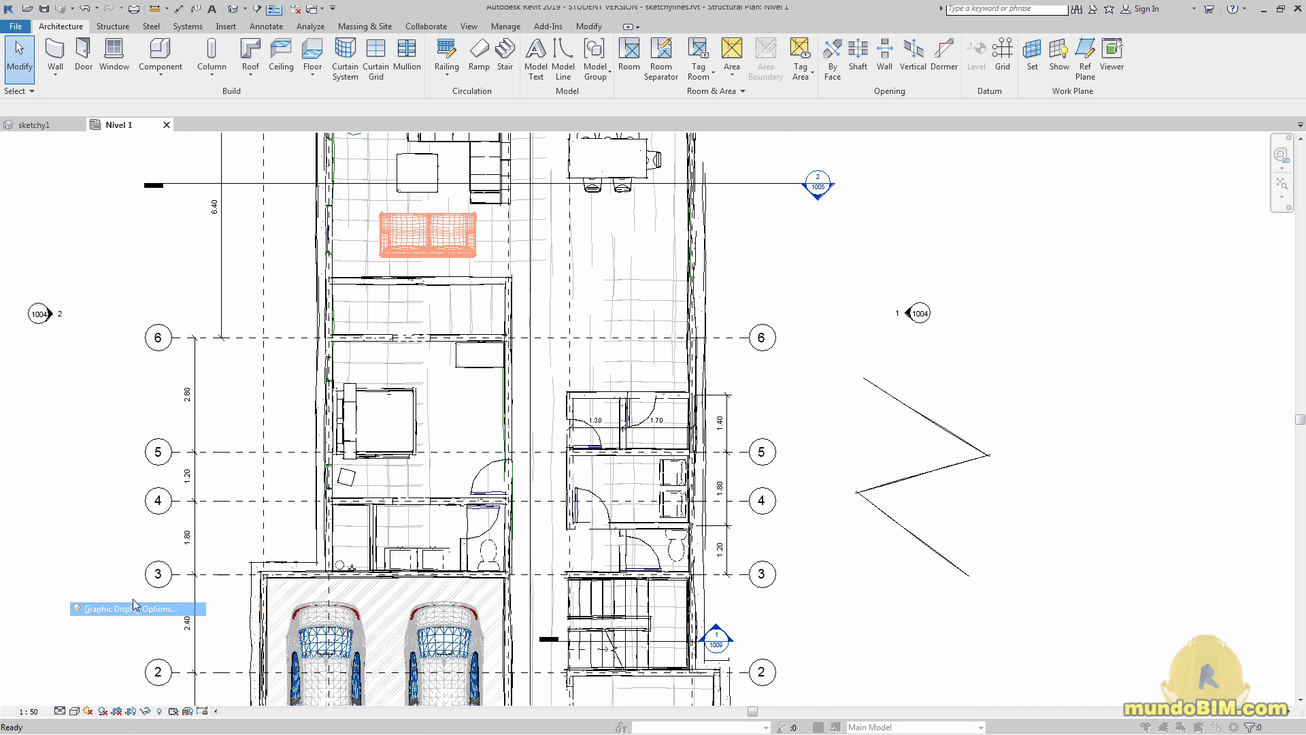
{"action": "left_click", "coordinate": [552, 365]}
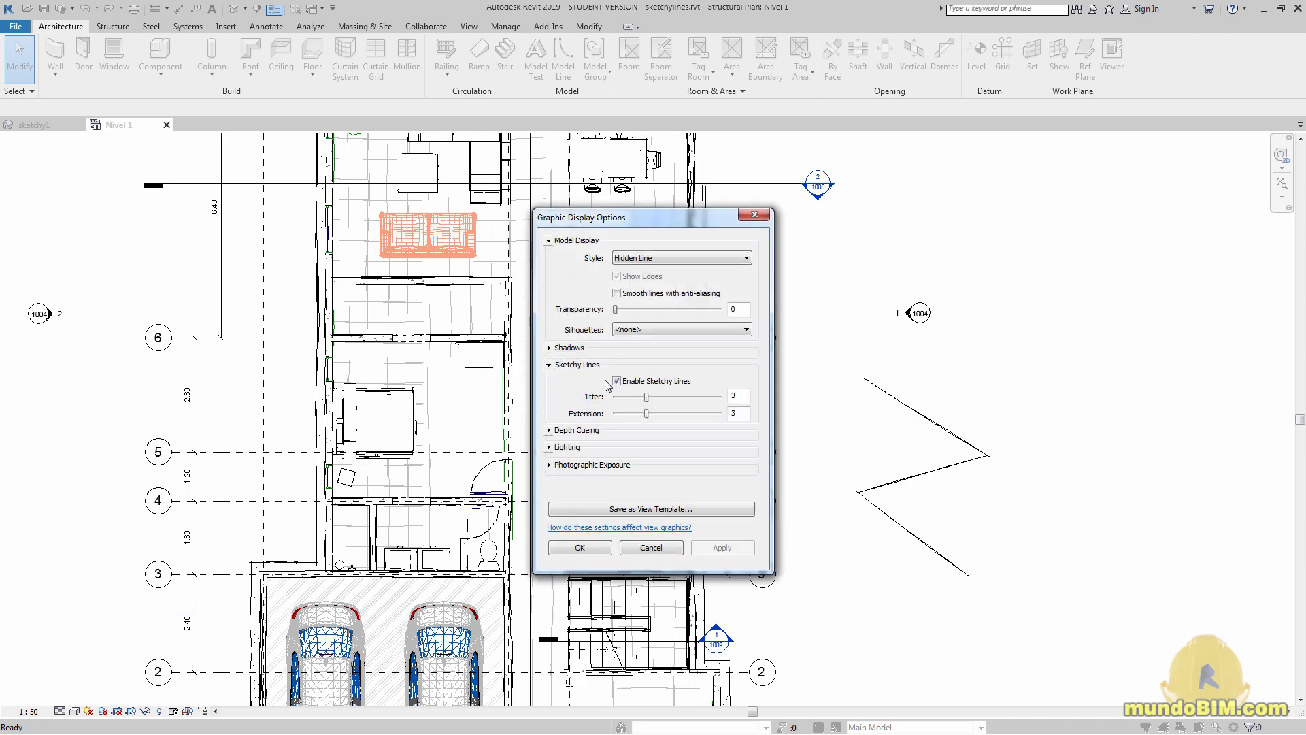
{"action": "left_click", "coordinate": [617, 381]}
{"action": "left_click", "coordinate": [579, 547]}
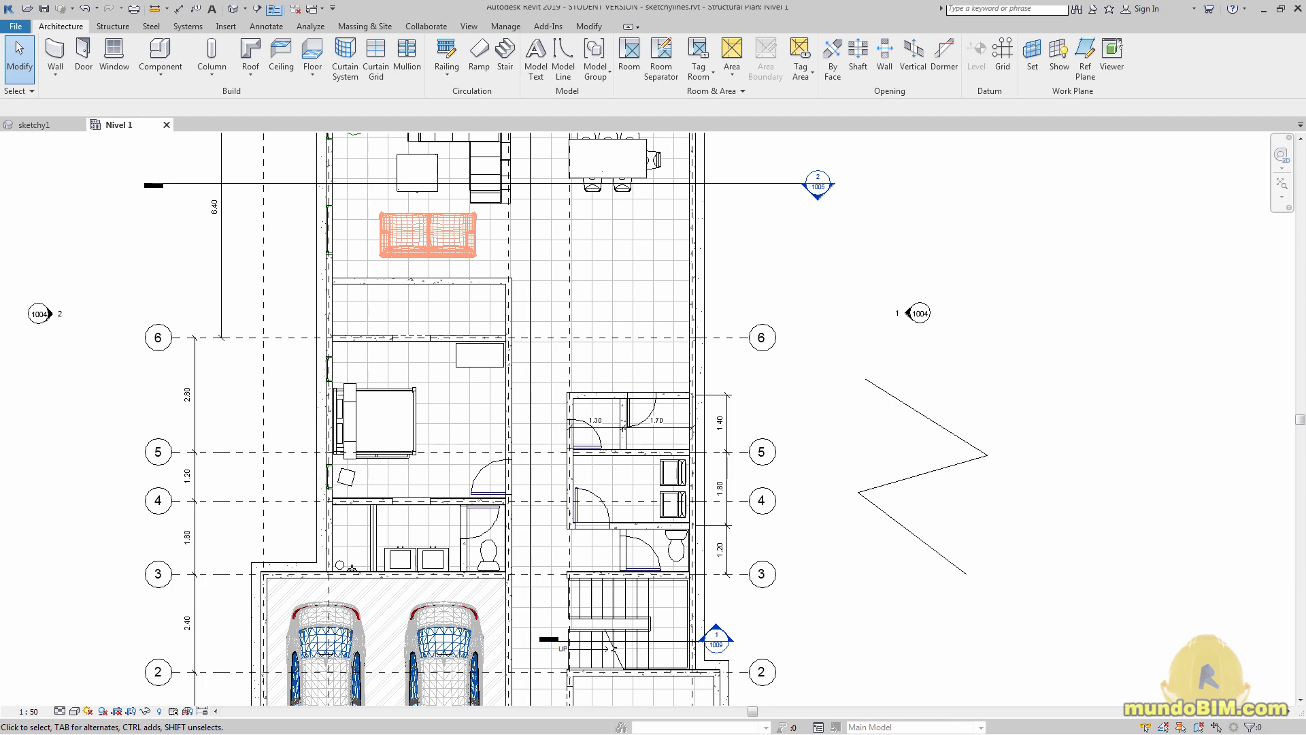
Switch to the sketchy1 3D view, set its visual style to Consistent Colors and examine the pergola at the rear of the house
{"action": "key", "text": "ctrl+Tab"}
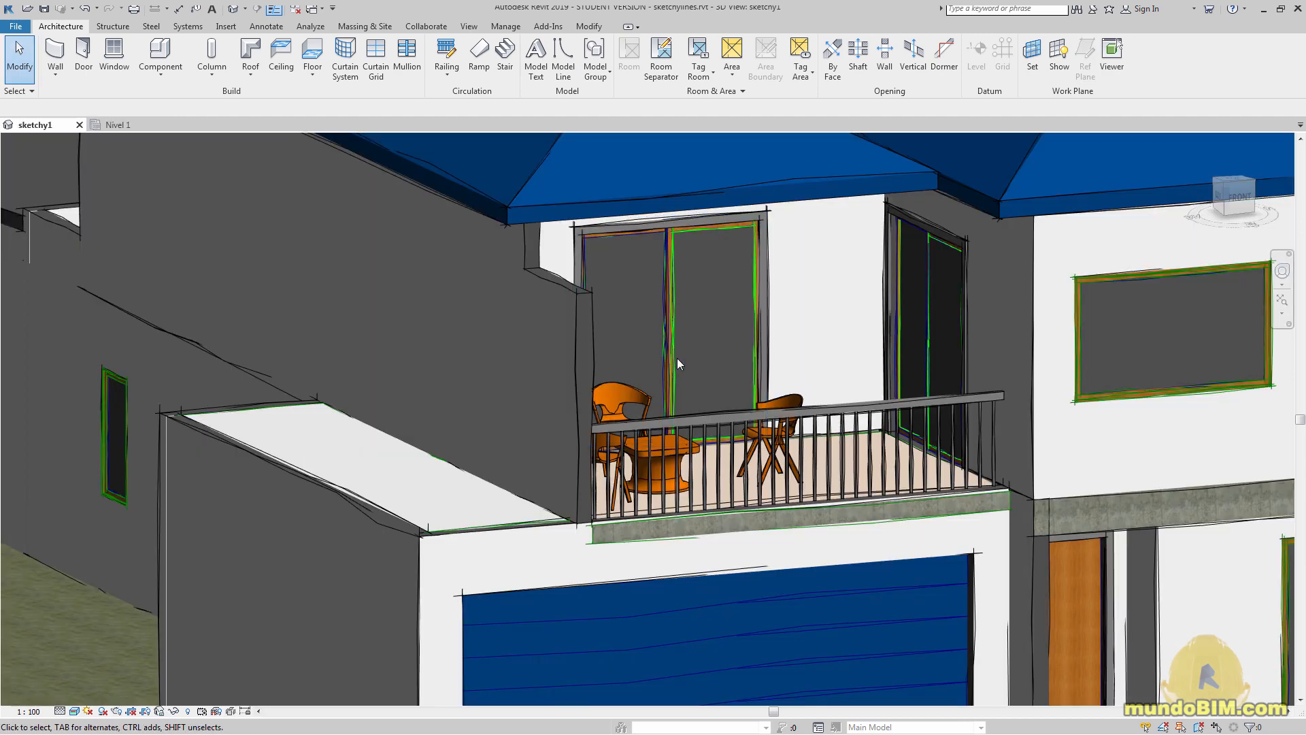
{"action": "scroll", "coordinate": [671, 357], "scroll_direction": "down", "scroll_amount": 5}
{"action": "middle_click_drag", "start_coordinate": [799, 334], "coordinate": [754, 400]}
{"action": "scroll", "coordinate": [753, 400], "scroll_direction": "up", "scroll_amount": 1}
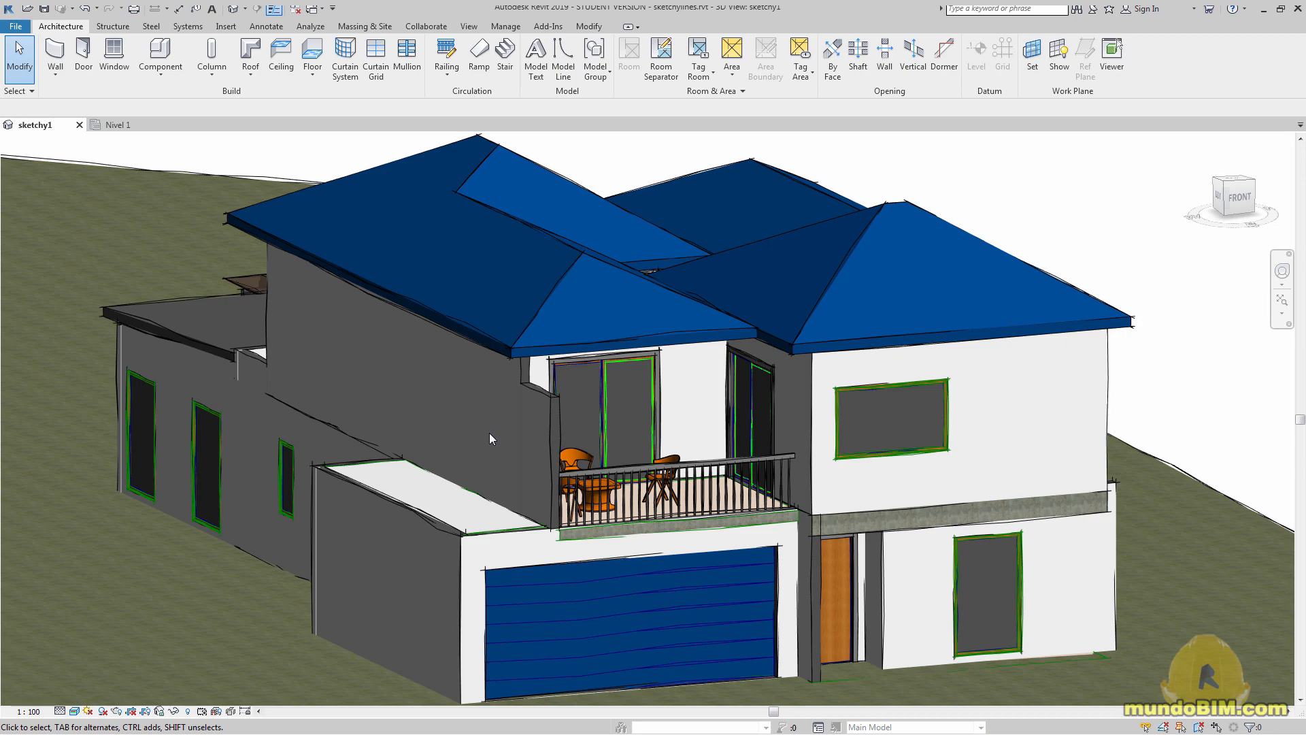
{"action": "scroll", "coordinate": [488, 433], "scroll_direction": "down", "scroll_amount": 3}
{"action": "middle_click_drag", "start_coordinate": [281, 445], "coordinate": [987, 520], "text": "shift"}
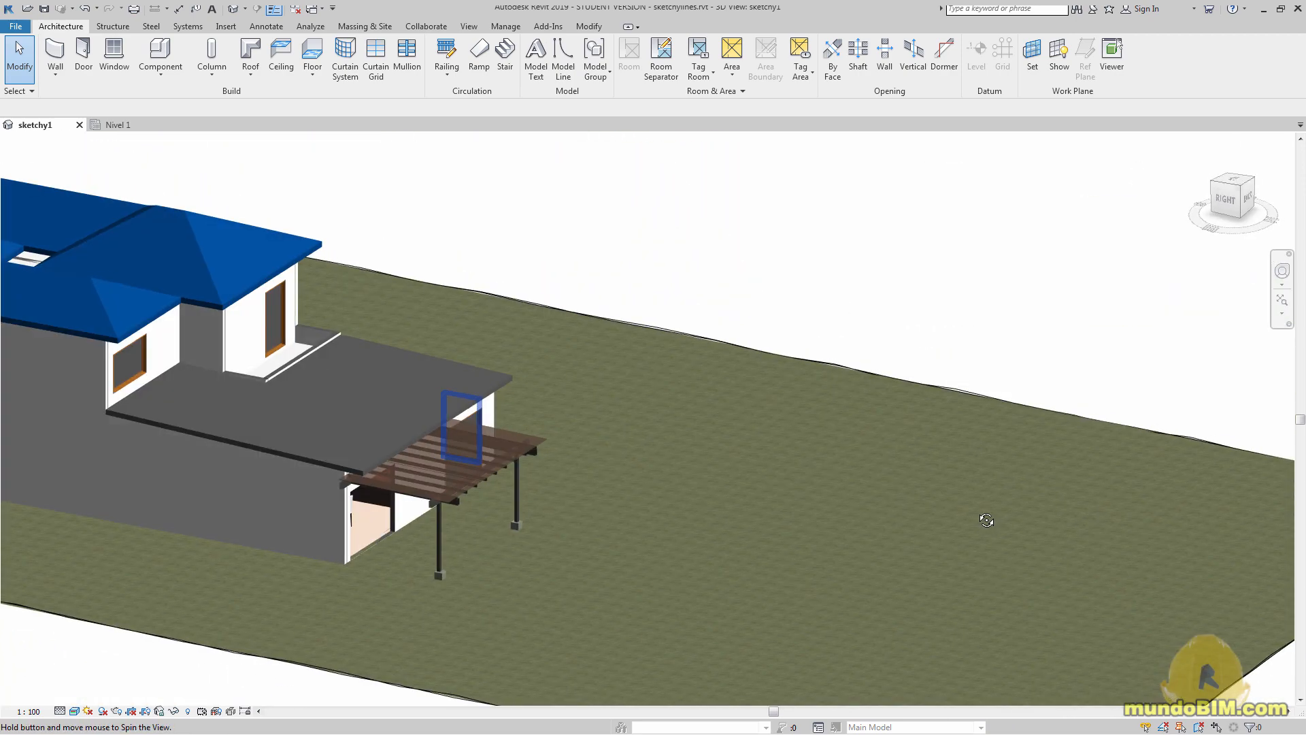
{"action": "left_click", "coordinate": [74, 711]}
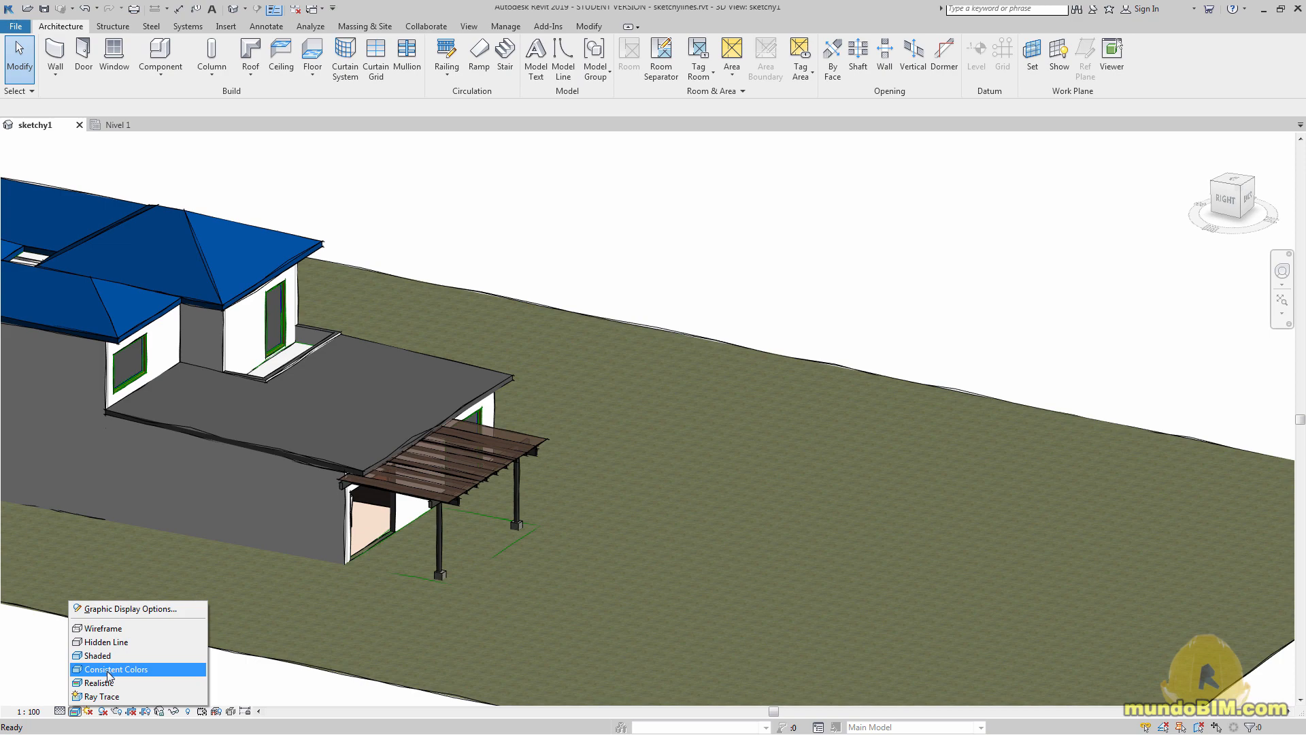
{"action": "left_click", "coordinate": [109, 670]}
{"action": "scroll", "coordinate": [411, 518], "scroll_direction": "up", "scroll_amount": 5}
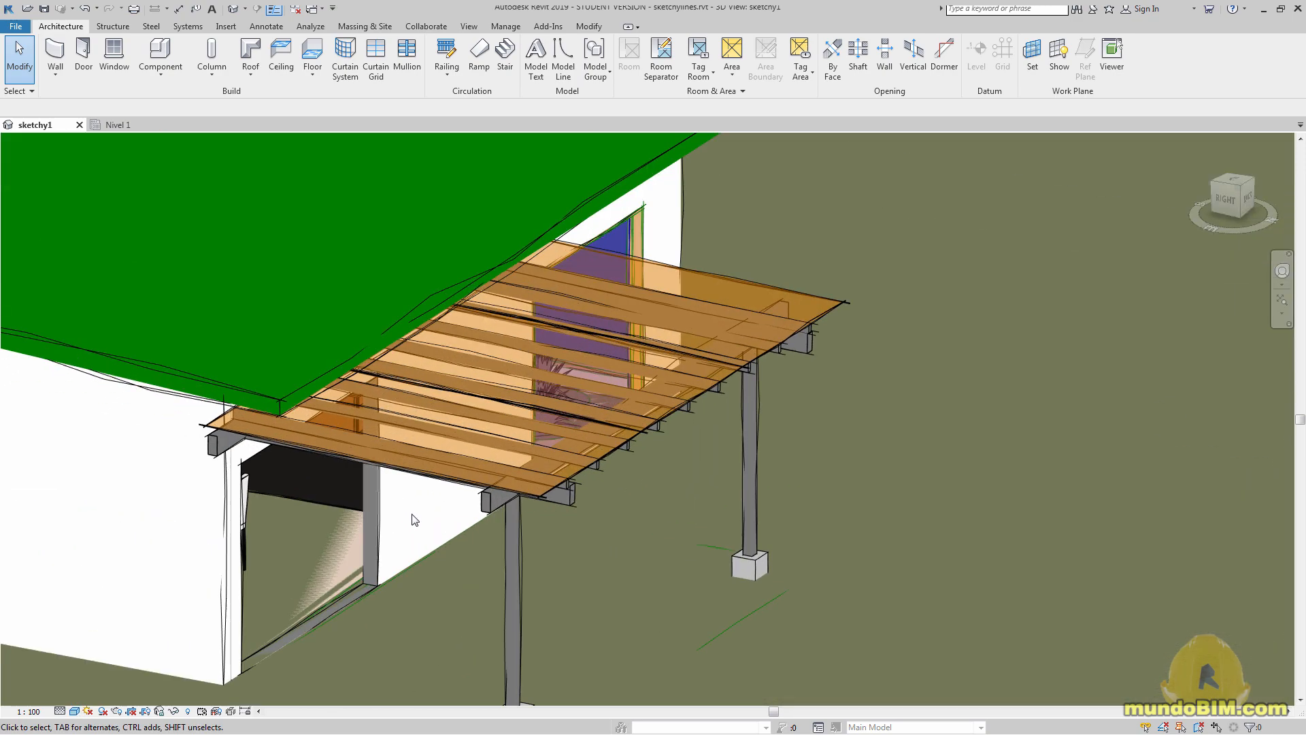
{"action": "middle_click_drag", "start_coordinate": [661, 586], "coordinate": [664, 561], "text": "shift"}
{"action": "scroll", "coordinate": [663, 558], "scroll_direction": "up", "scroll_amount": 1}
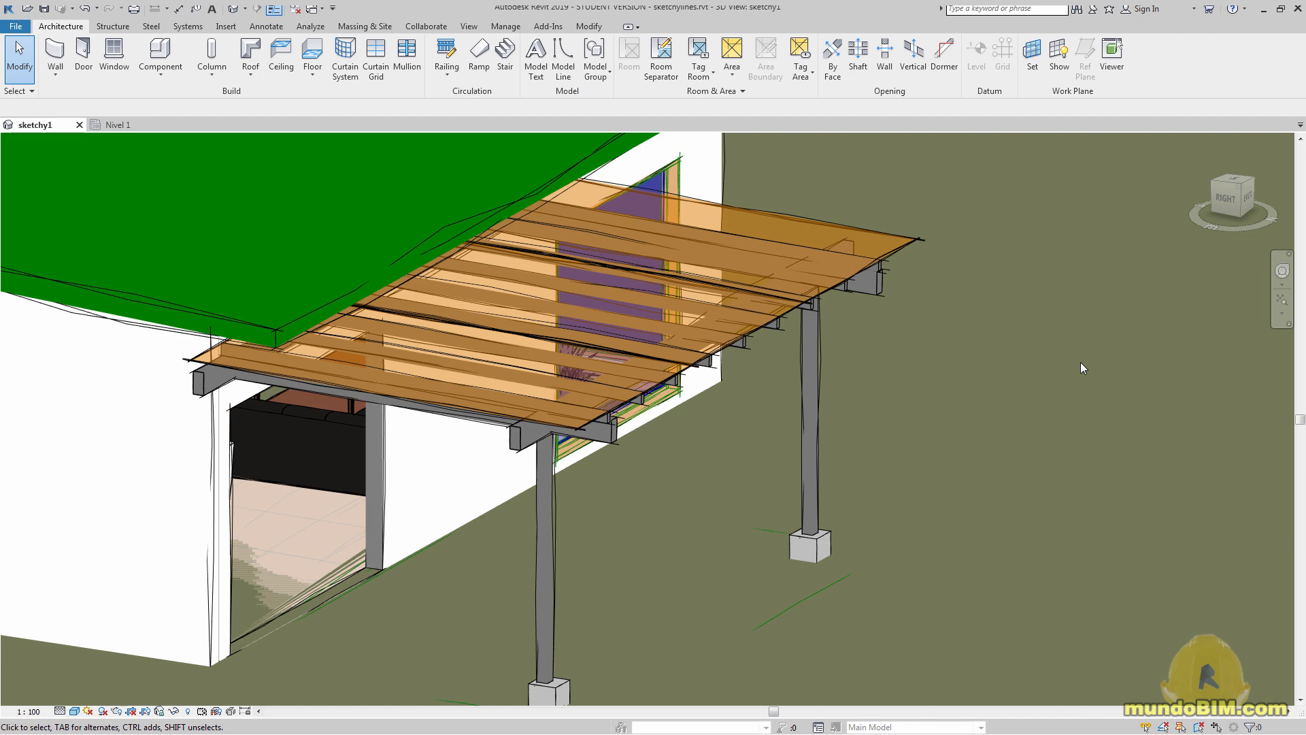
{"action": "scroll", "coordinate": [476, 469], "scroll_direction": "down", "scroll_amount": 5}
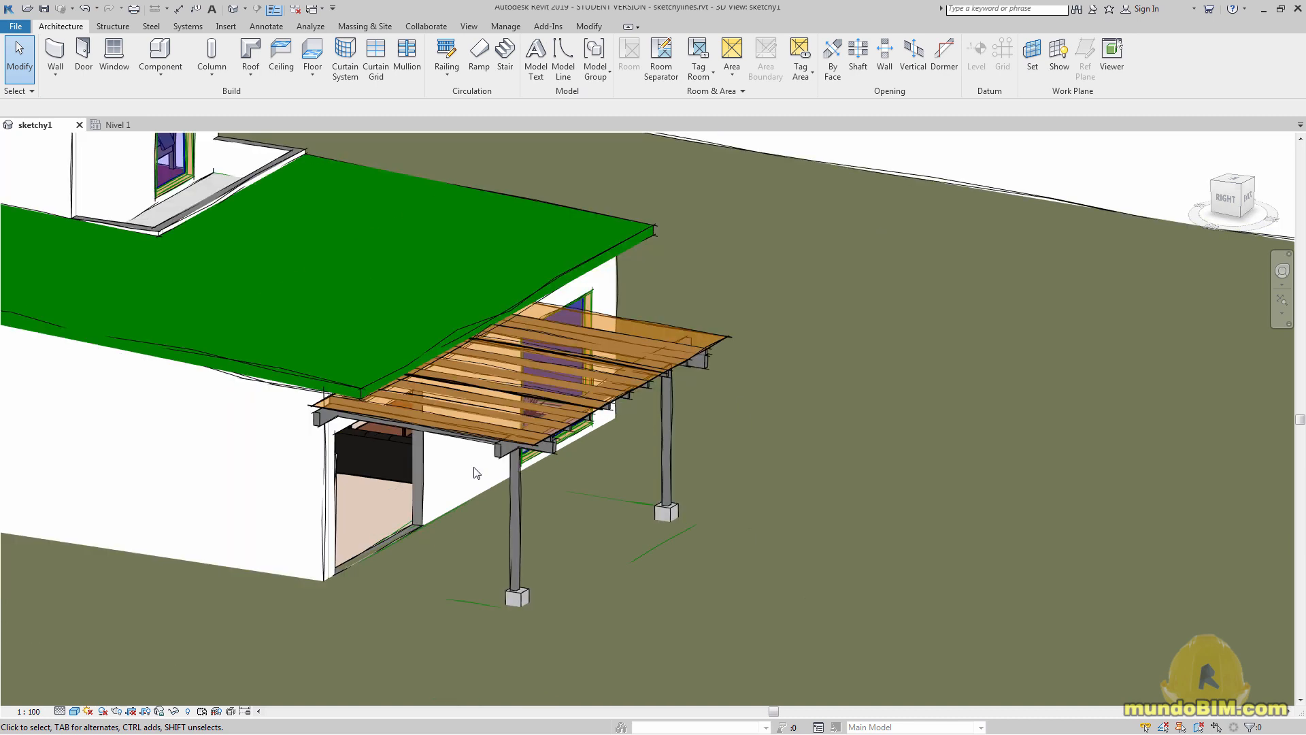
Inspect the sketchy edges of the house's side walls, roofs, front facade and balcony in the sketchy1 3D view
{"action": "scroll", "coordinate": [244, 521], "scroll_direction": "down", "scroll_amount": 3}
{"action": "mouse_move", "coordinate": [244, 521]}
{"action": "middle_mouse_down", "text": "shift"}
{"action": "mouse_move", "coordinate": [364, 532]}
{"action": "mouse_move", "coordinate": [597, 503]}
{"action": "mouse_move", "coordinate": [566, 495]}
{"action": "mouse_move", "coordinate": [235, 537]}
{"action": "middle_mouse_up", "text": "shift"}
{"action": "scroll", "coordinate": [235, 536], "scroll_direction": "up", "scroll_amount": 3}
{"action": "middle_click_drag", "start_coordinate": [1067, 423], "coordinate": [979, 446], "text": "shift"}
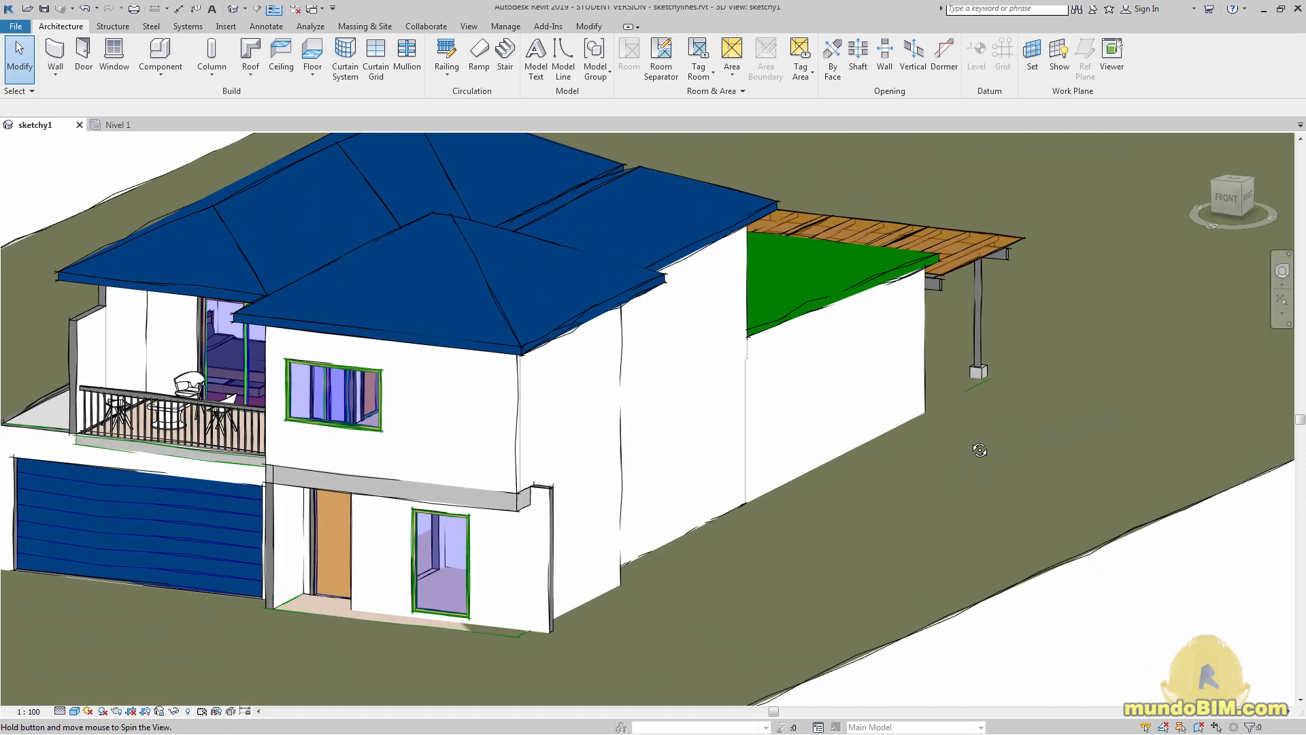
{"action": "middle_click_drag", "start_coordinate": [455, 492], "coordinate": [651, 481]}
{"action": "scroll", "coordinate": [652, 481], "scroll_direction": "up", "scroll_amount": 1}
{"action": "scroll", "coordinate": [652, 481], "scroll_direction": "up", "scroll_amount": 1}
{"action": "middle_click_drag", "start_coordinate": [784, 481], "coordinate": [677, 502]}
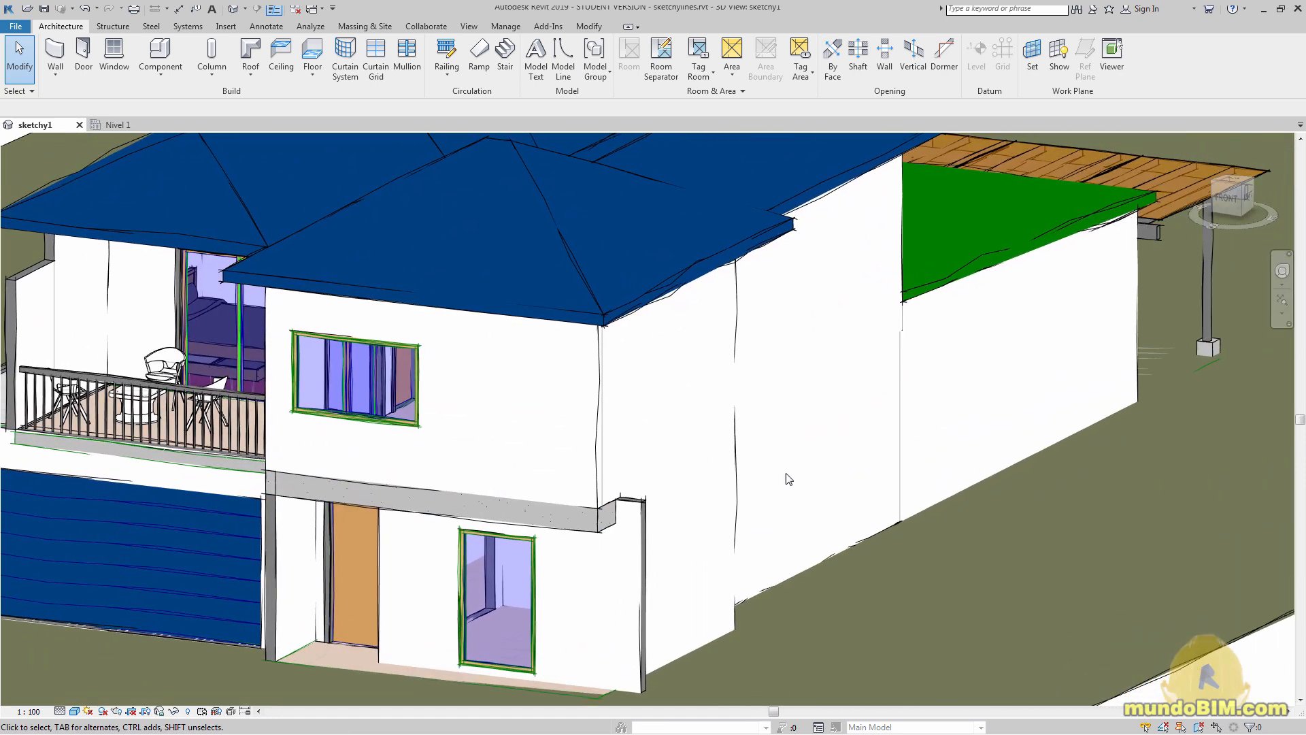
{"action": "scroll", "coordinate": [743, 537], "scroll_direction": "up", "scroll_amount": 1}
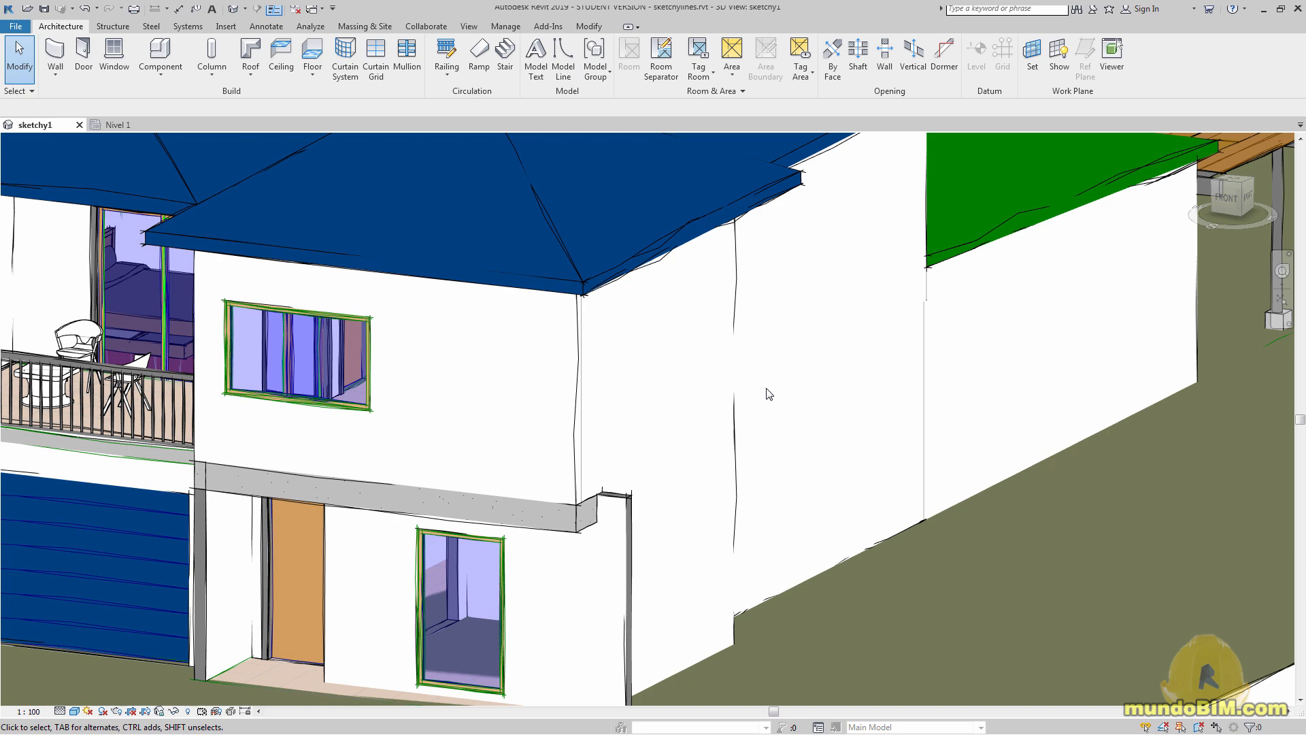
{"action": "scroll", "coordinate": [762, 388], "scroll_direction": "down", "scroll_amount": 5}
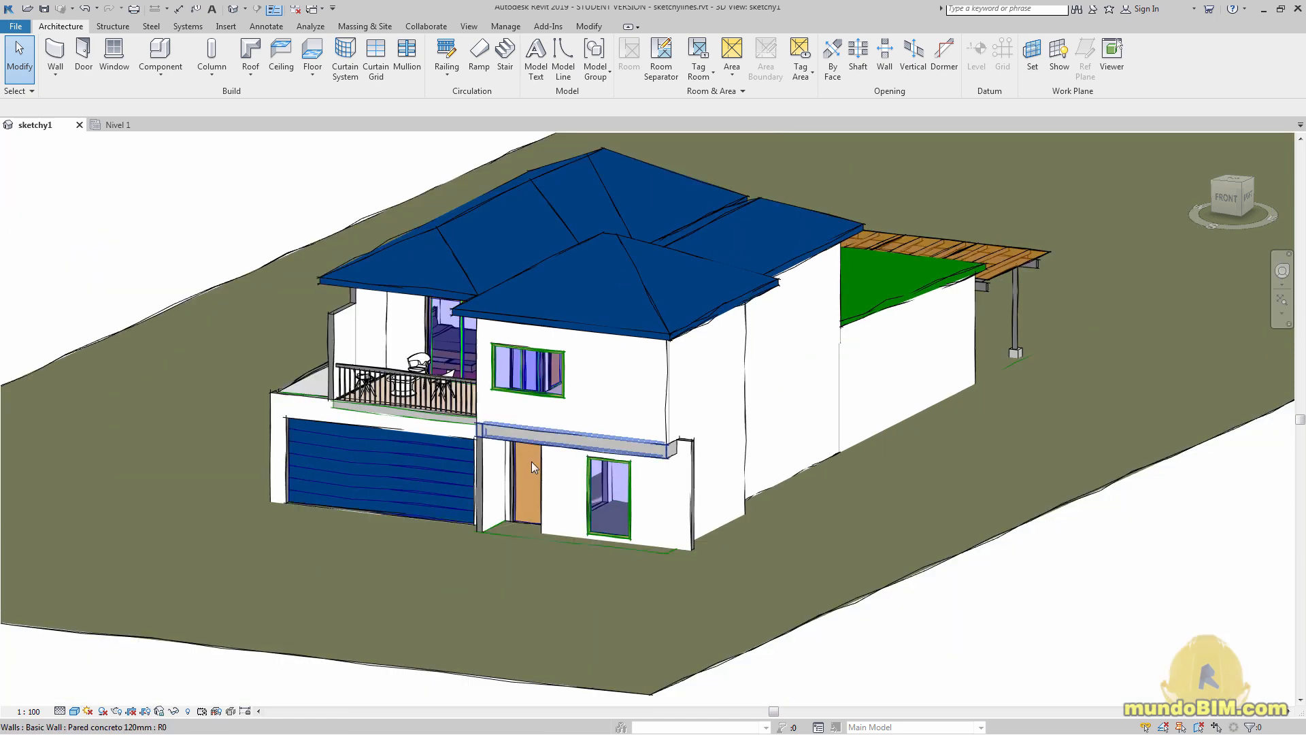
{"action": "middle_click_drag", "start_coordinate": [532, 461], "coordinate": [530, 552], "text": "shift"}
{"action": "scroll", "coordinate": [725, 452], "scroll_direction": "up", "scroll_amount": 5}
{"action": "scroll", "coordinate": [777, 460], "scroll_direction": "up", "scroll_amount": 1}
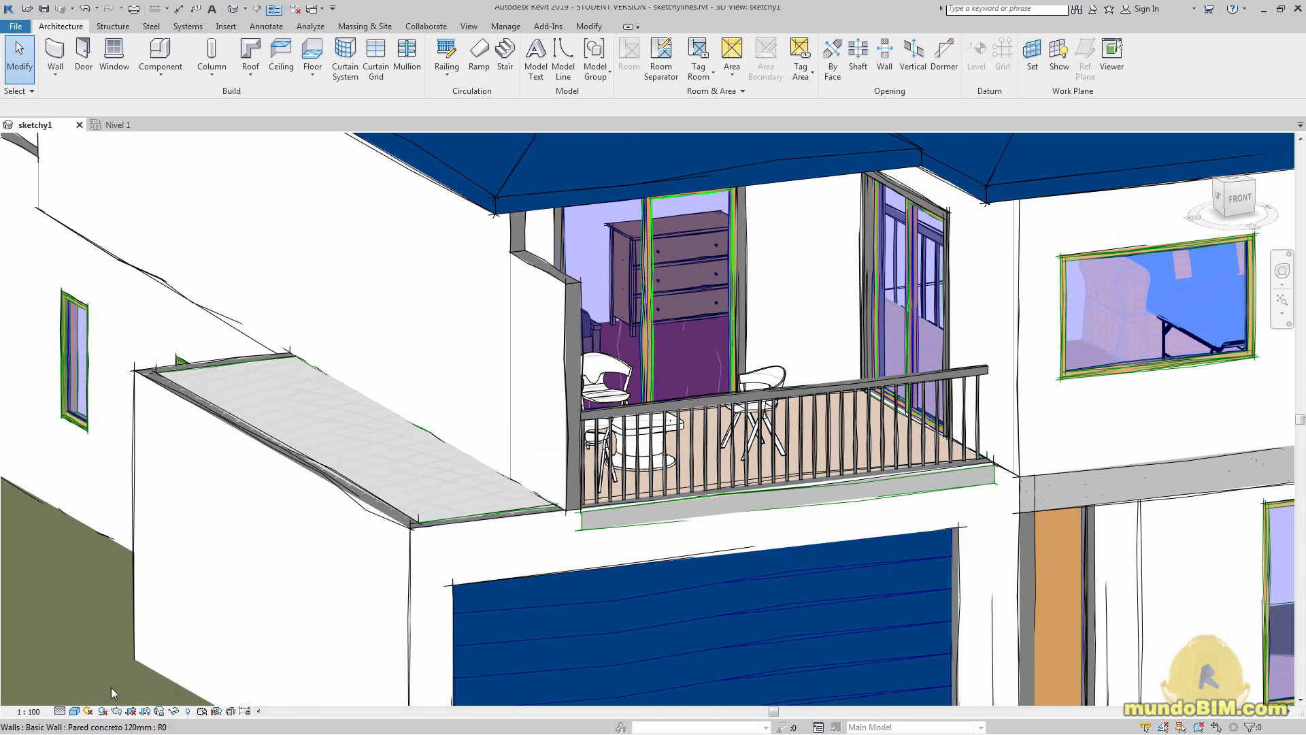
Compare the balcony in Hidden Line, return the 3D view to Consistent Colors and examine the railing up close
{"action": "left_click", "coordinate": [75, 711]}
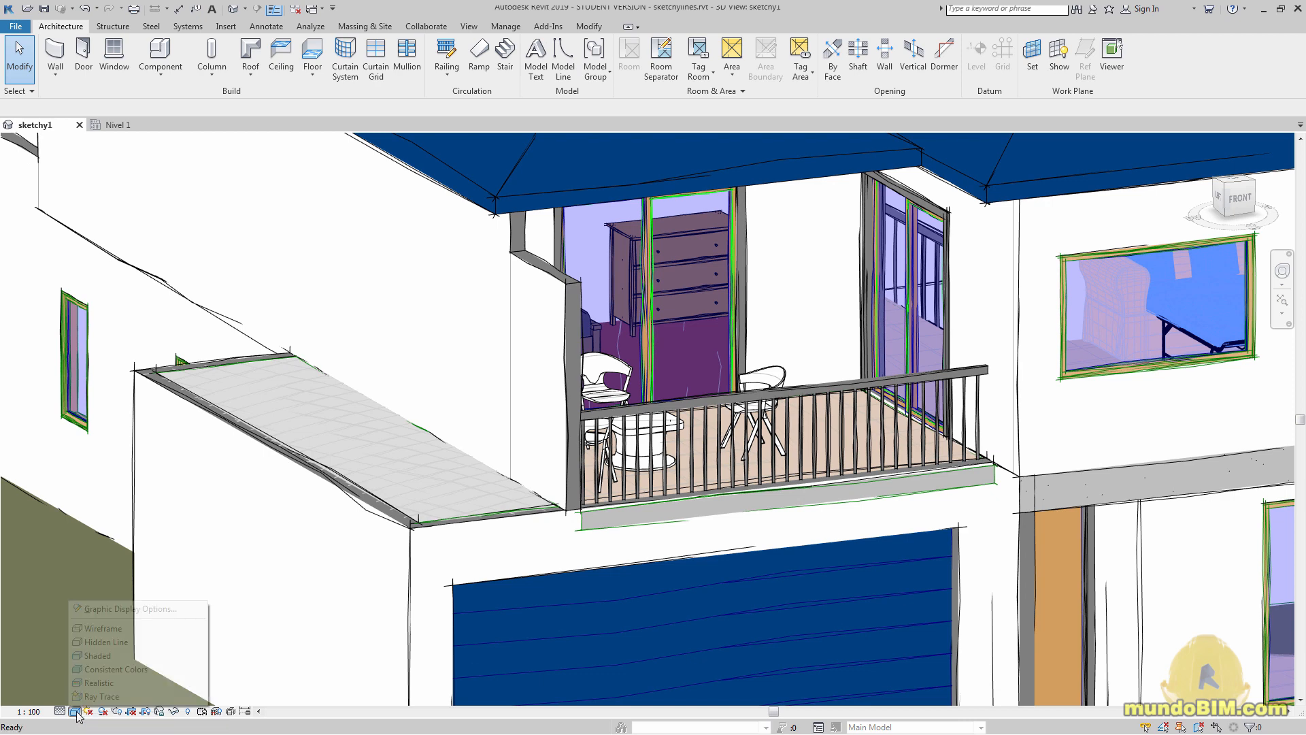
{"action": "left_click", "coordinate": [102, 642]}
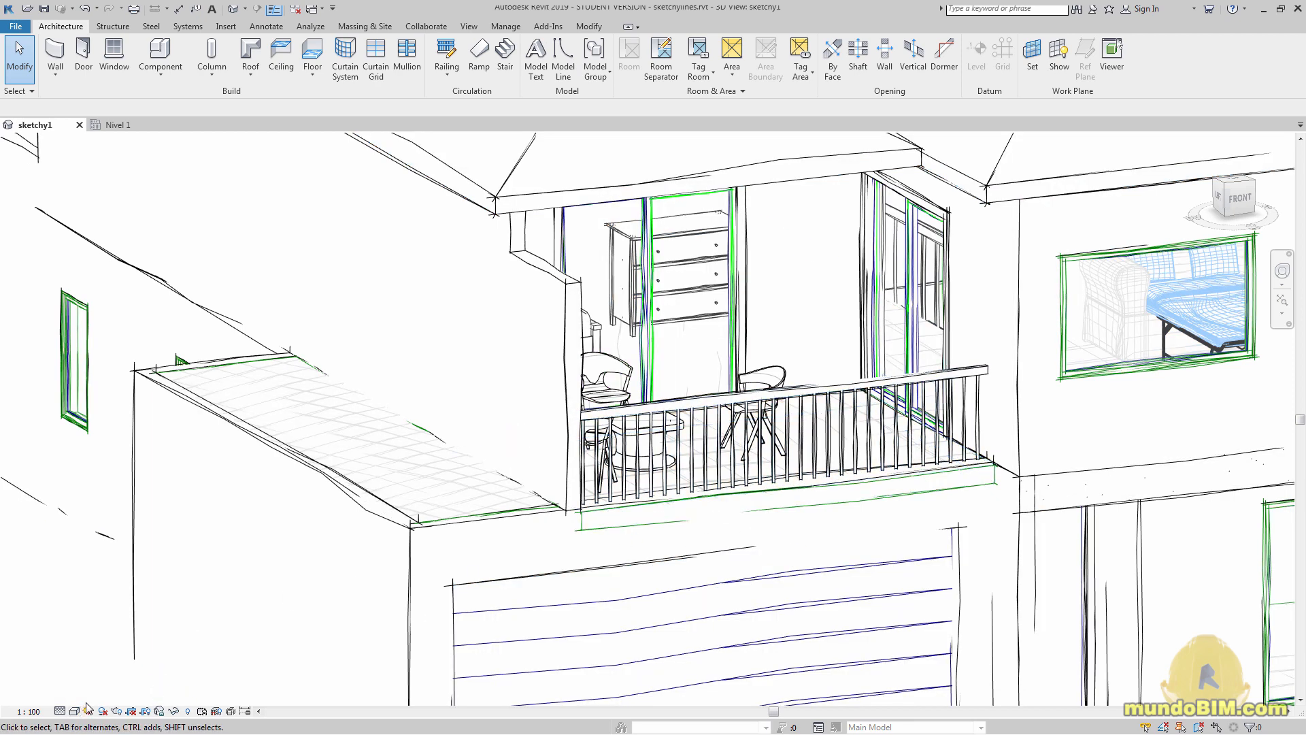
{"action": "left_click", "coordinate": [75, 711]}
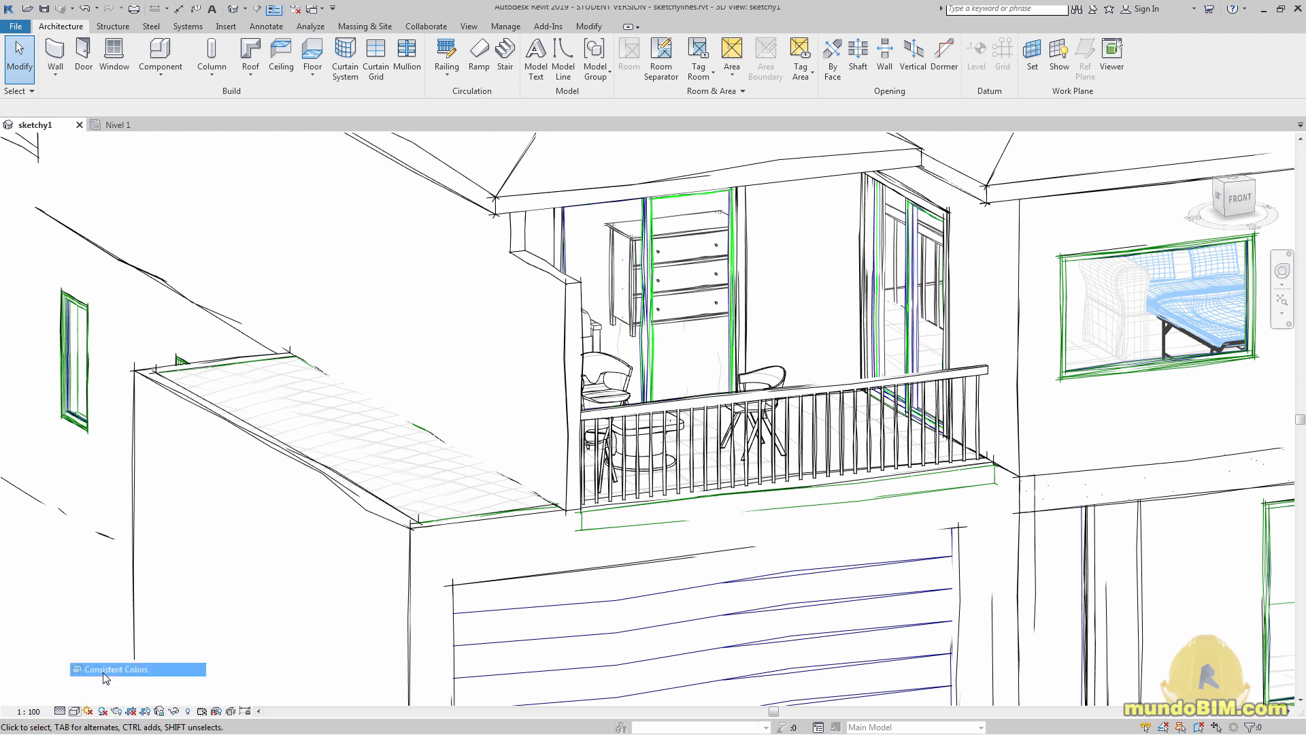
{"action": "left_click", "coordinate": [103, 670]}
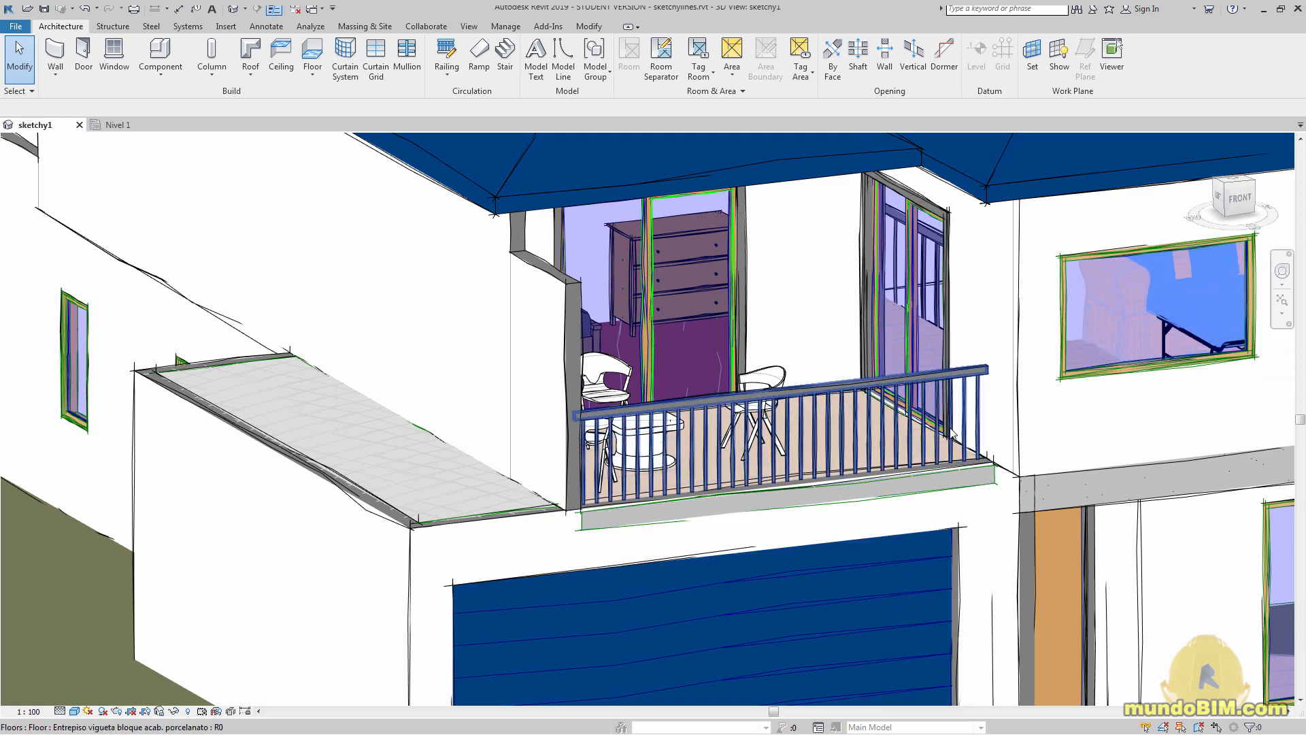
{"action": "scroll", "coordinate": [1011, 393], "scroll_direction": "up", "scroll_amount": 2}
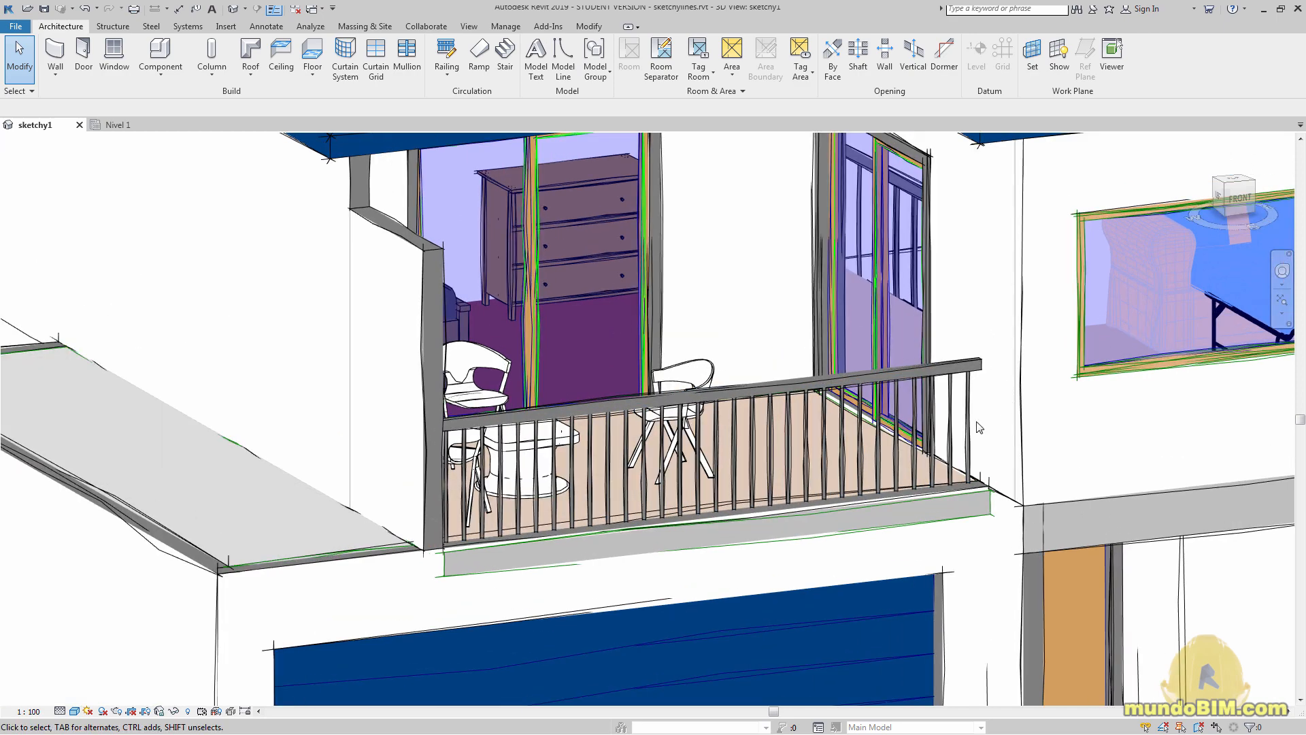
{"action": "middle_click_drag", "start_coordinate": [977, 418], "coordinate": [1016, 424]}
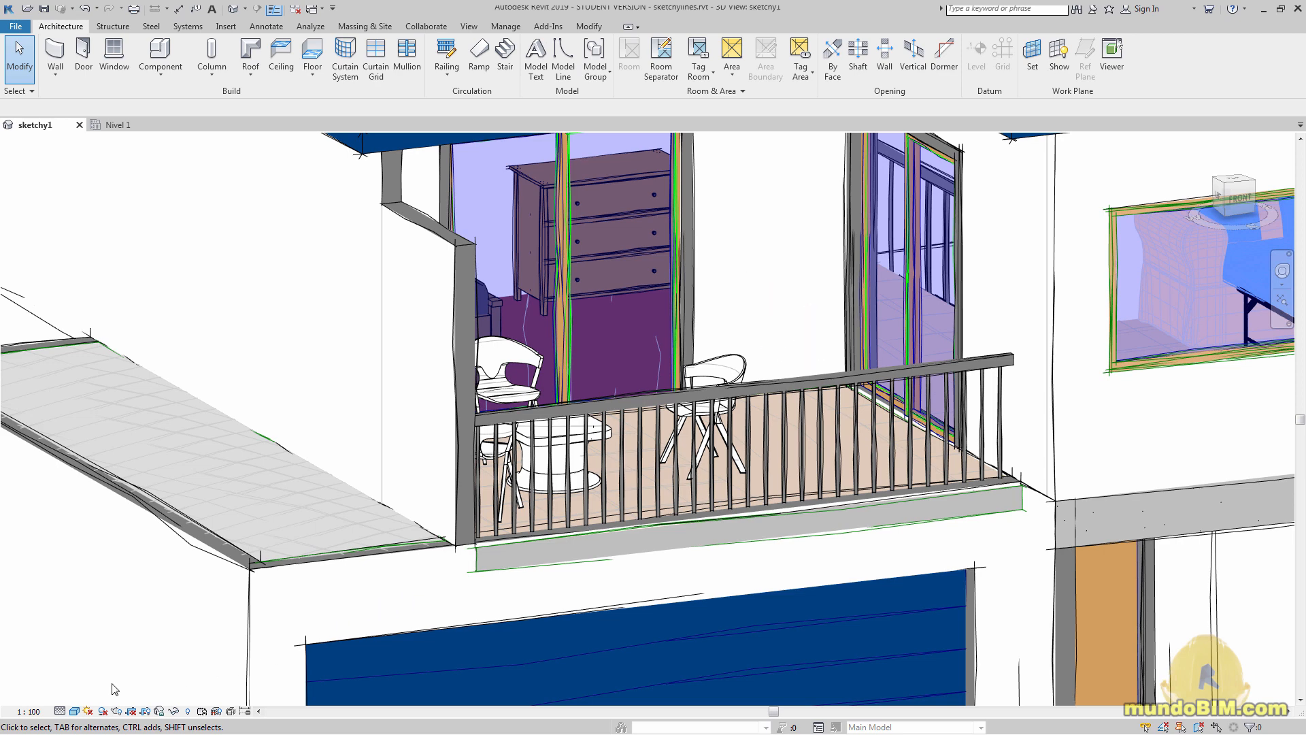
Disable smooth lines with anti-aliasing in the sketchy1 3D view and set its visual style to Hidden Line
{"action": "left_click", "coordinate": [74, 711]}
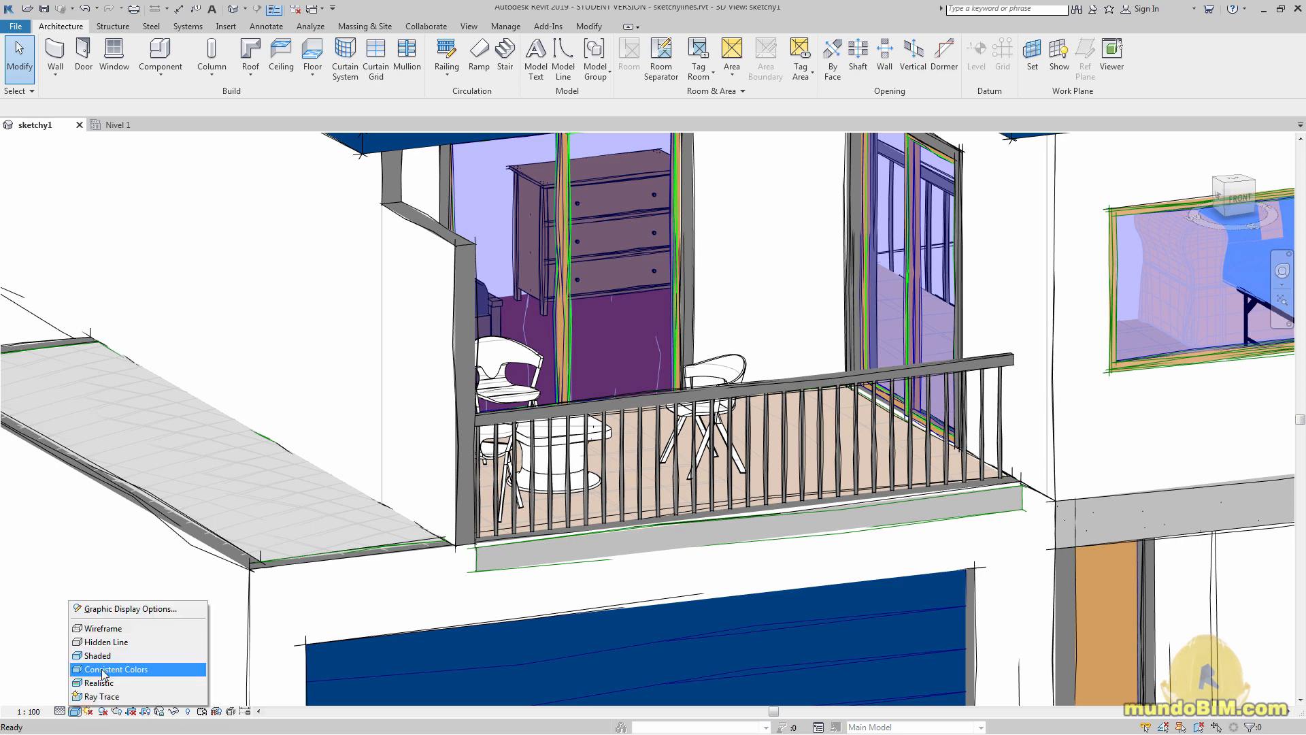
{"action": "left_click", "coordinate": [144, 608]}
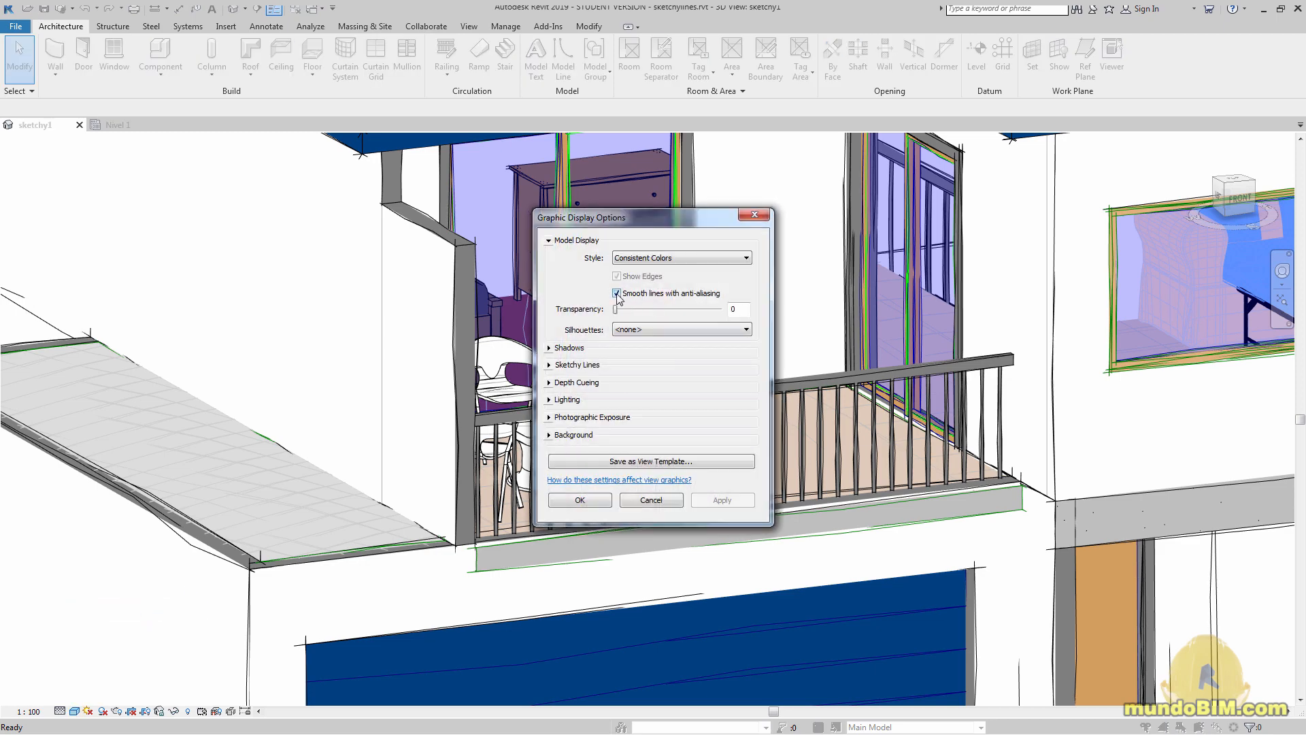
{"action": "left_click", "coordinate": [600, 498]}
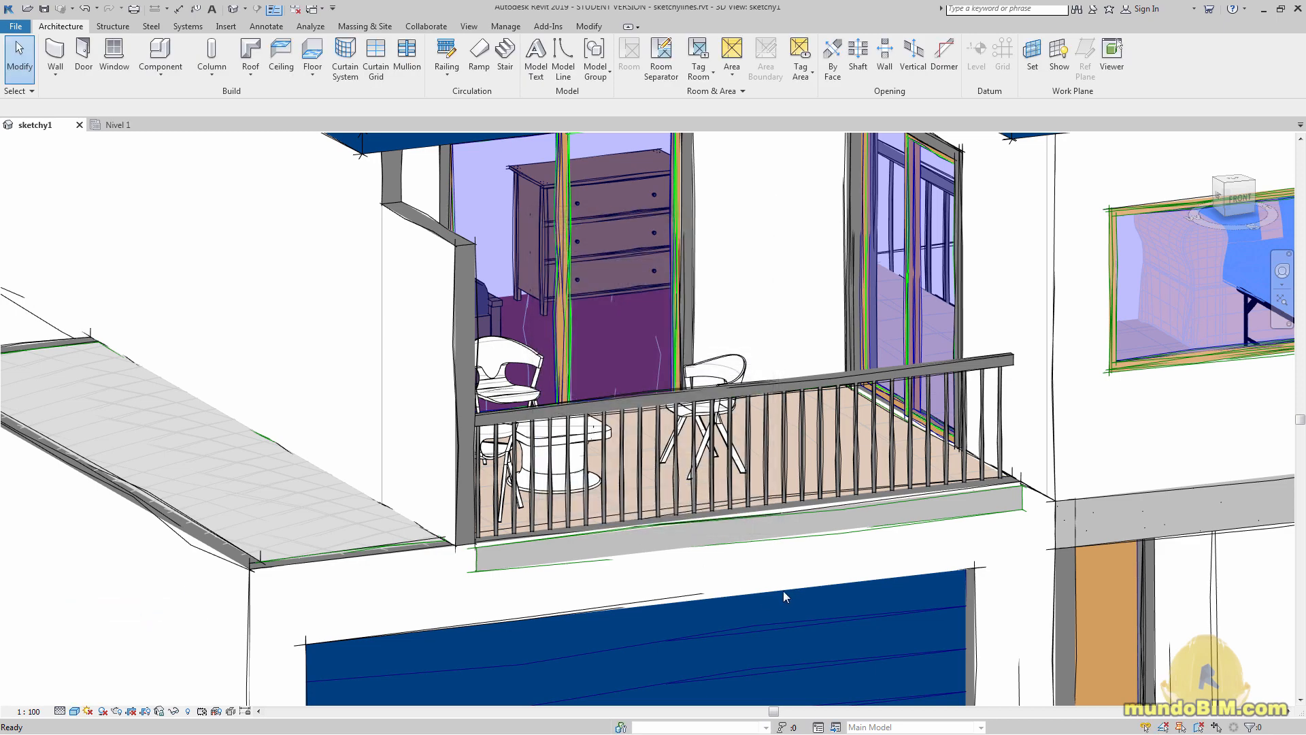
{"action": "left_click", "coordinate": [74, 711]}
{"action": "left_click", "coordinate": [113, 640]}
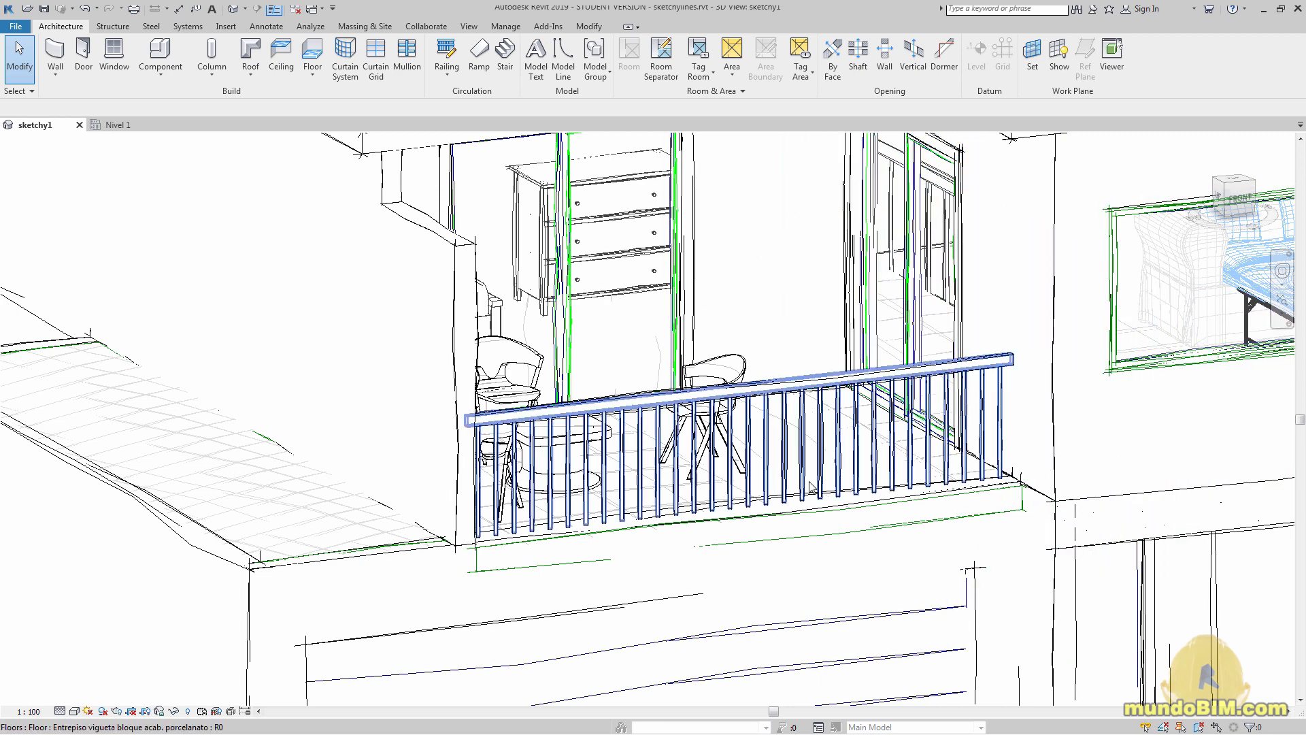
{"action": "key", "text": "v"}
{"action": "key", "text": "g"}
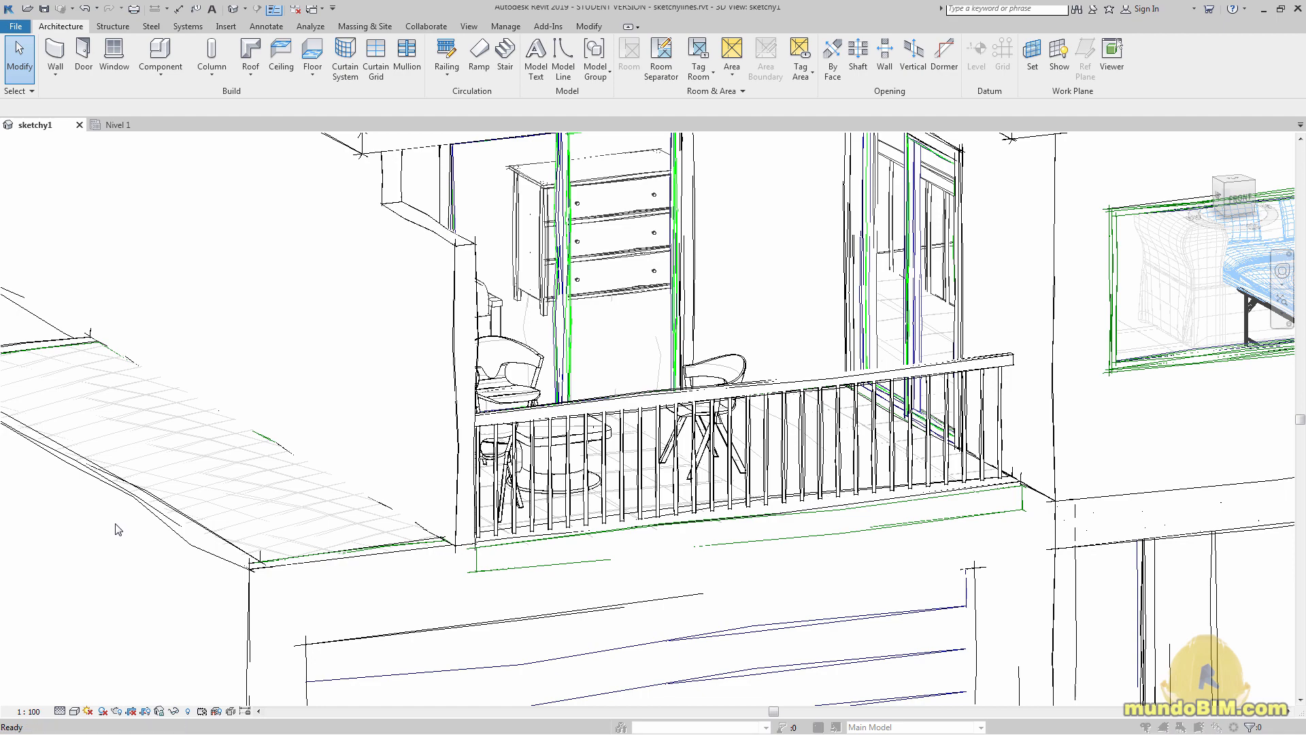
{"action": "key", "text": "Escape"}
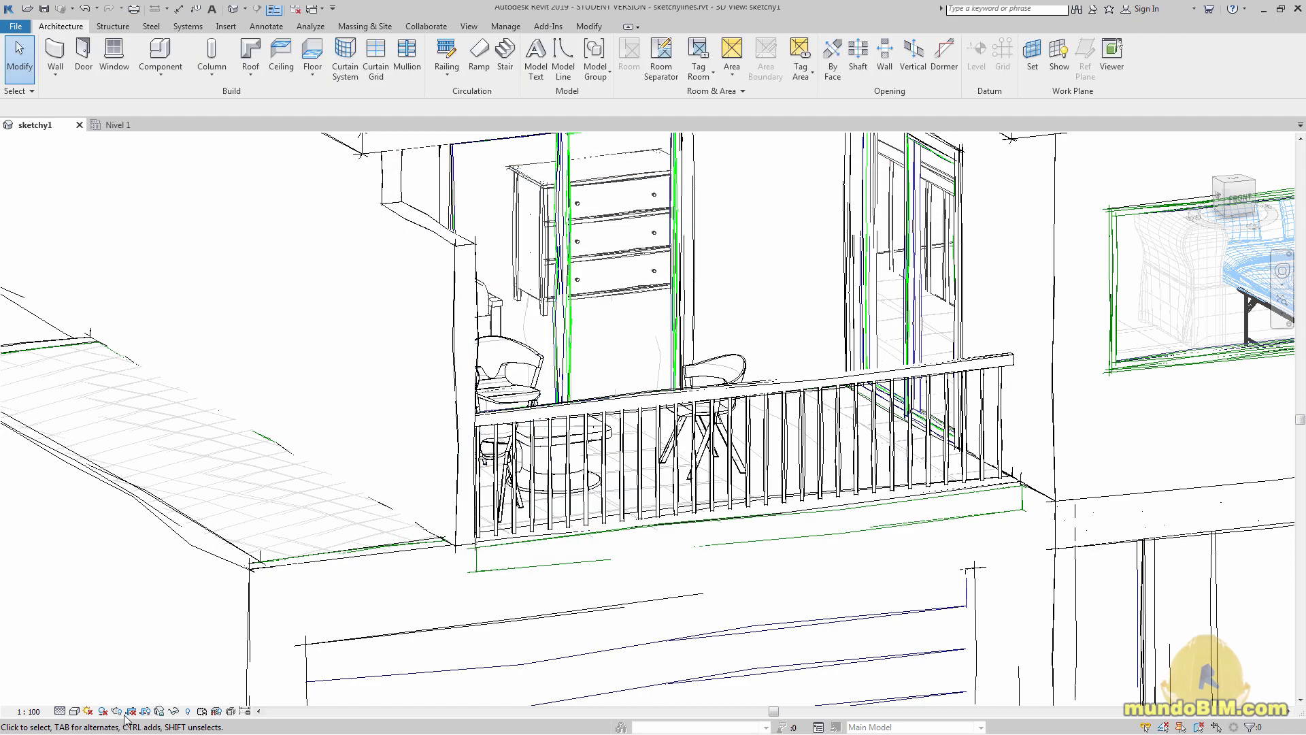
Review the 3D view's sketchy line settings and enable smooth lines with anti-aliasing in its graphic display options
{"action": "left_click", "coordinate": [75, 711]}
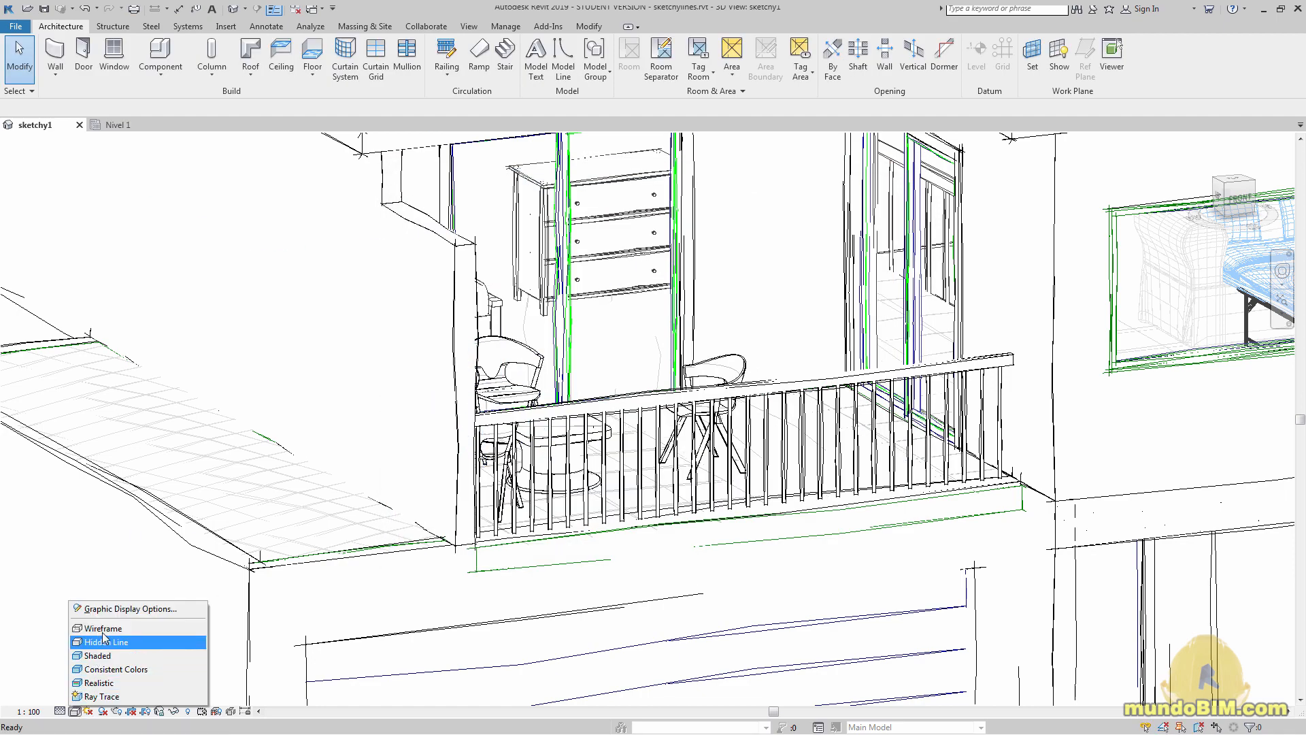
{"action": "left_click", "coordinate": [108, 610]}
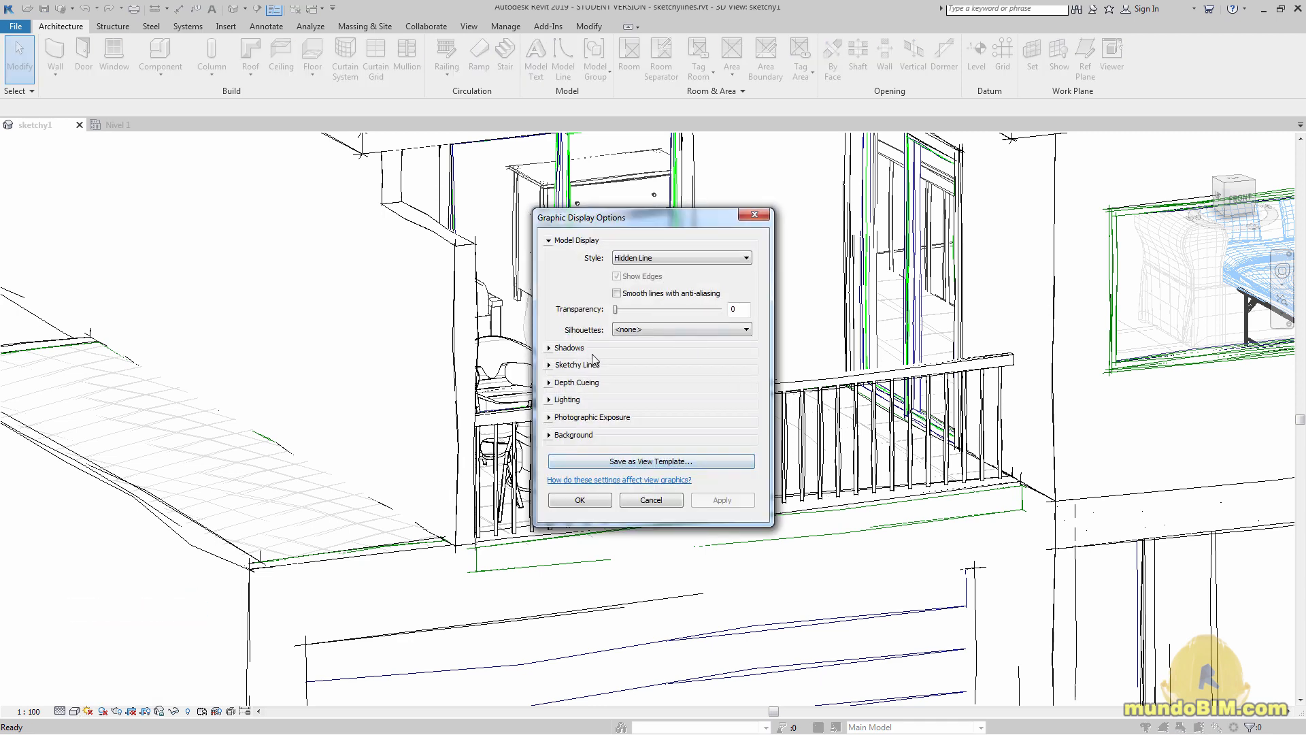
{"action": "left_click", "coordinate": [549, 365]}
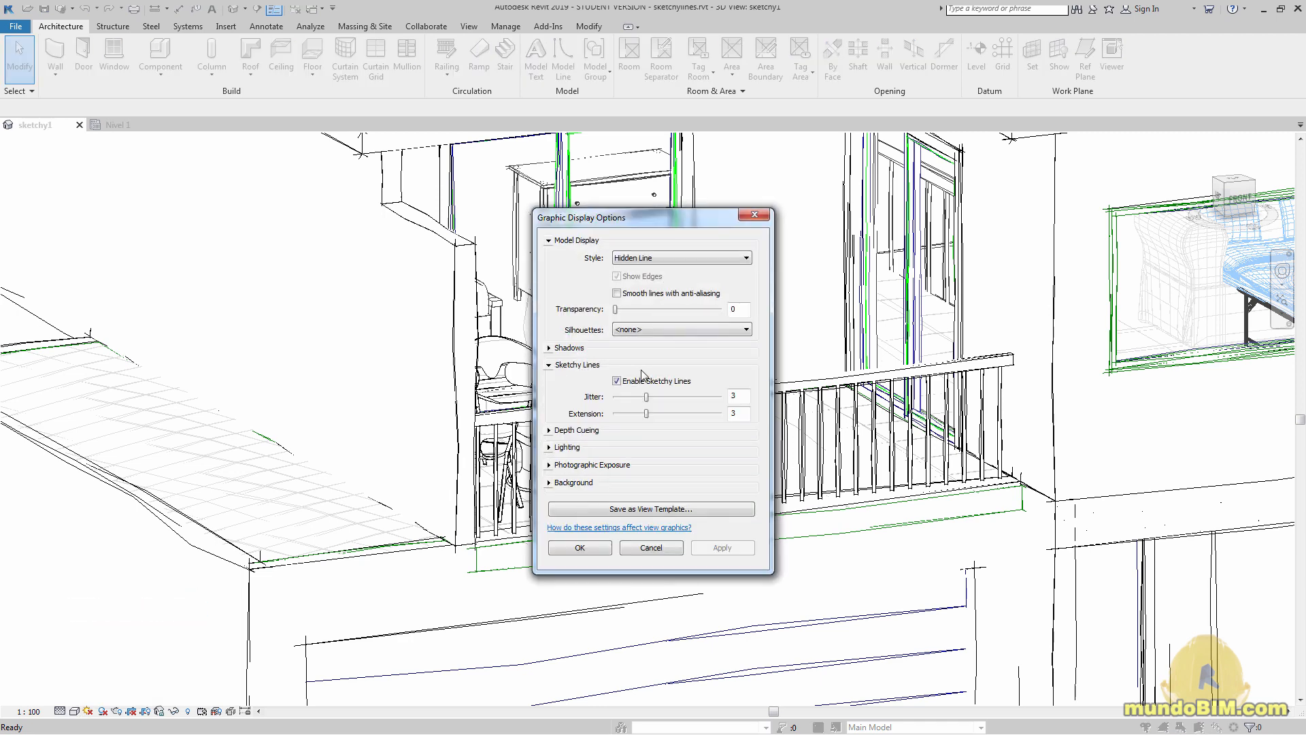
{"action": "double_click", "coordinate": [747, 396]}
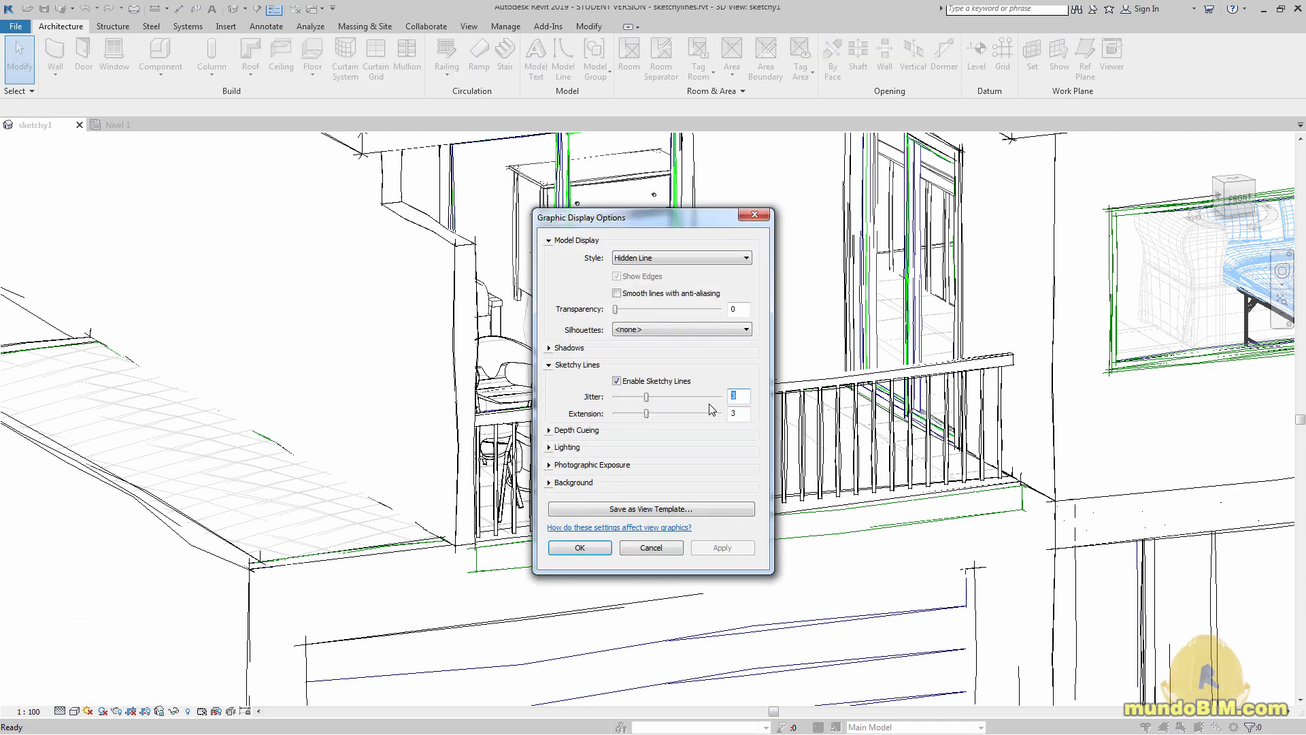
{"action": "left_click", "coordinate": [685, 294]}
{"action": "left_click", "coordinate": [580, 548]}
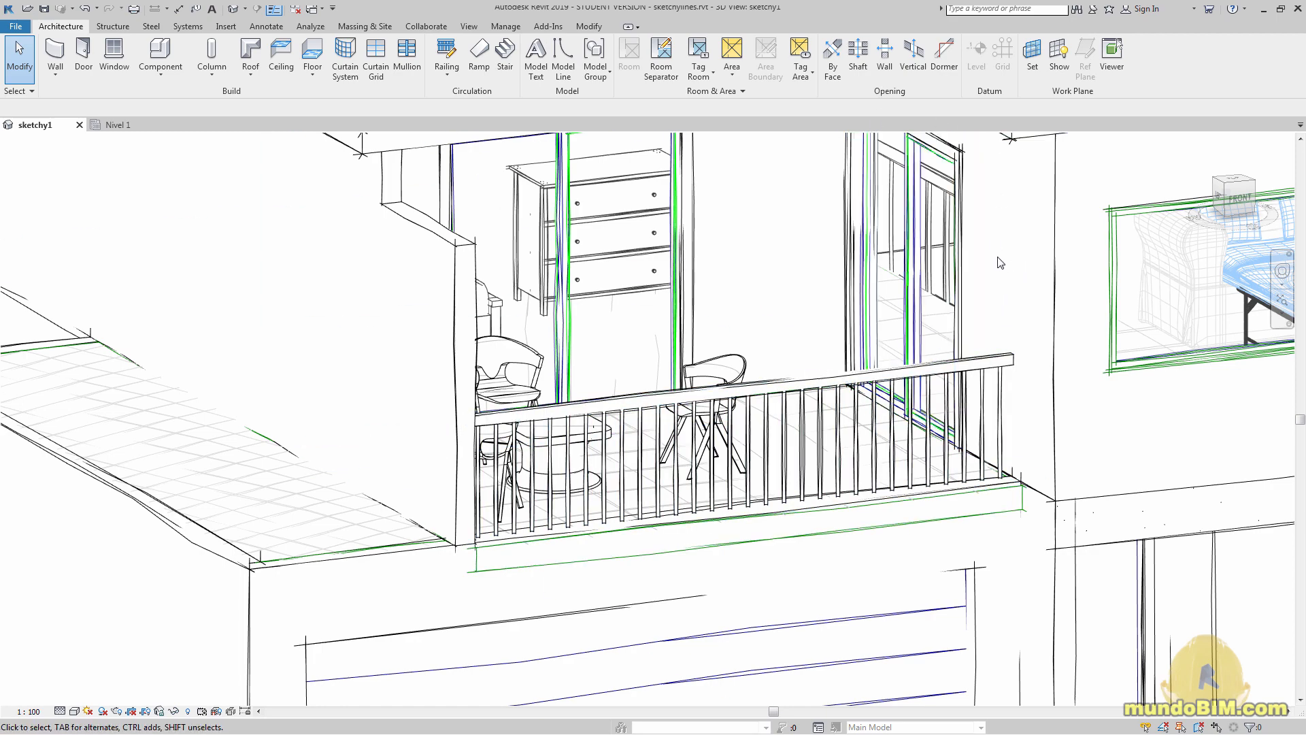
Examine the smoothed sketchy lines on the balcony, the front facade and the roofs of the whole house
{"action": "scroll", "coordinate": [1021, 288], "scroll_direction": "down", "scroll_amount": 4}
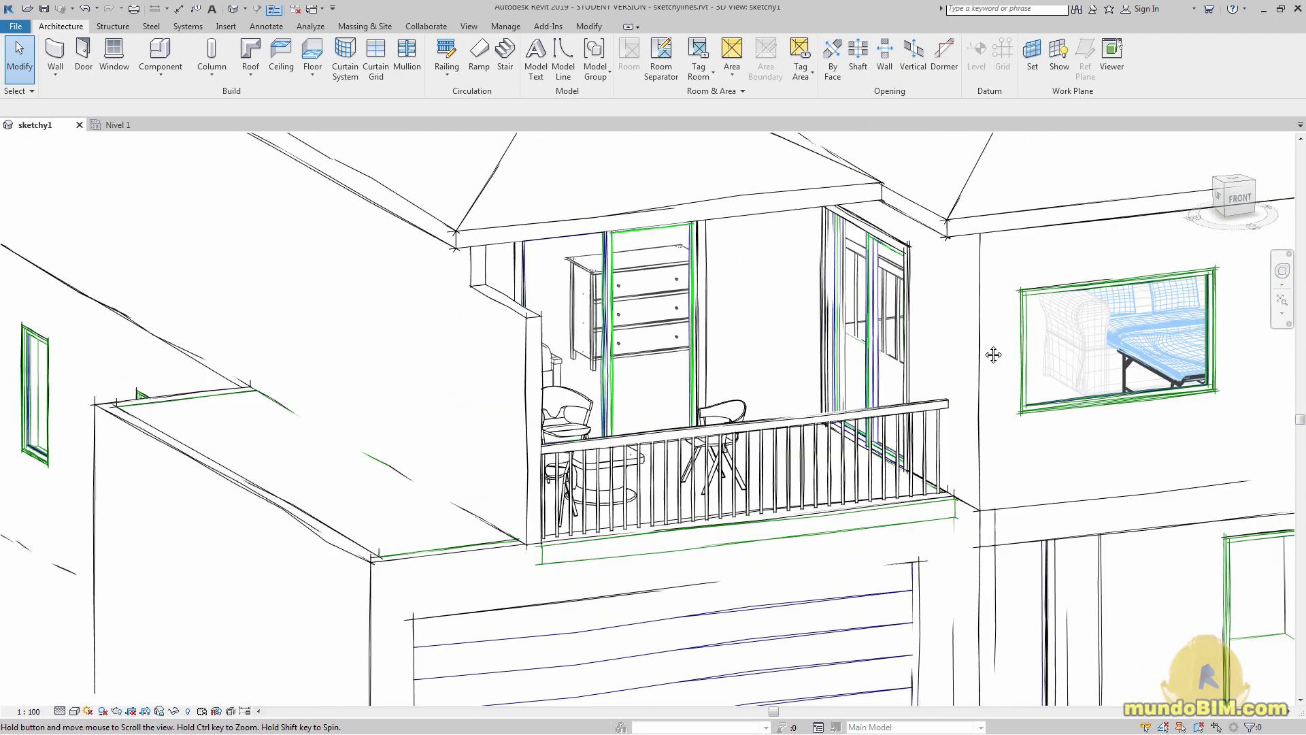
{"action": "scroll", "coordinate": [984, 332], "scroll_direction": "down", "scroll_amount": 2}
{"action": "middle_click_drag", "start_coordinate": [1035, 345], "coordinate": [985, 381]}
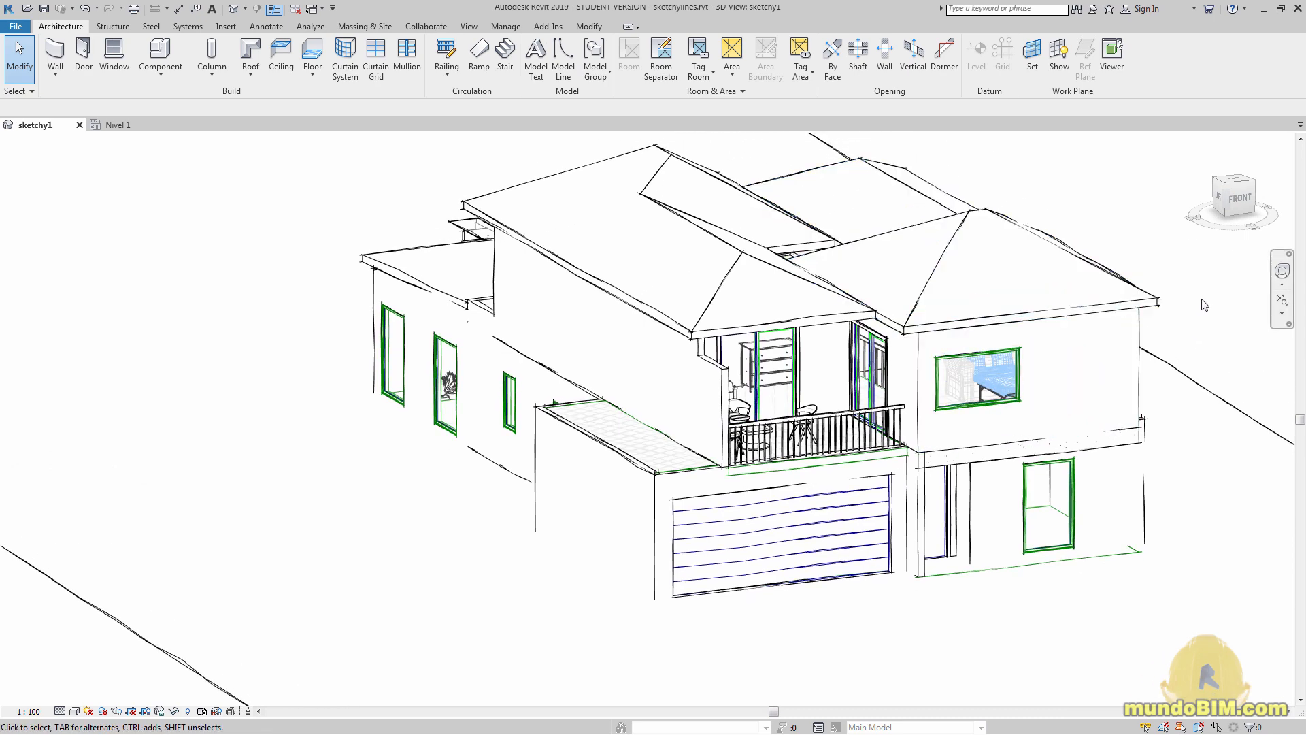
{"action": "scroll", "coordinate": [1205, 302], "scroll_direction": "down", "scroll_amount": 2}
{"action": "middle_click_drag", "start_coordinate": [1207, 304], "coordinate": [1141, 364]}
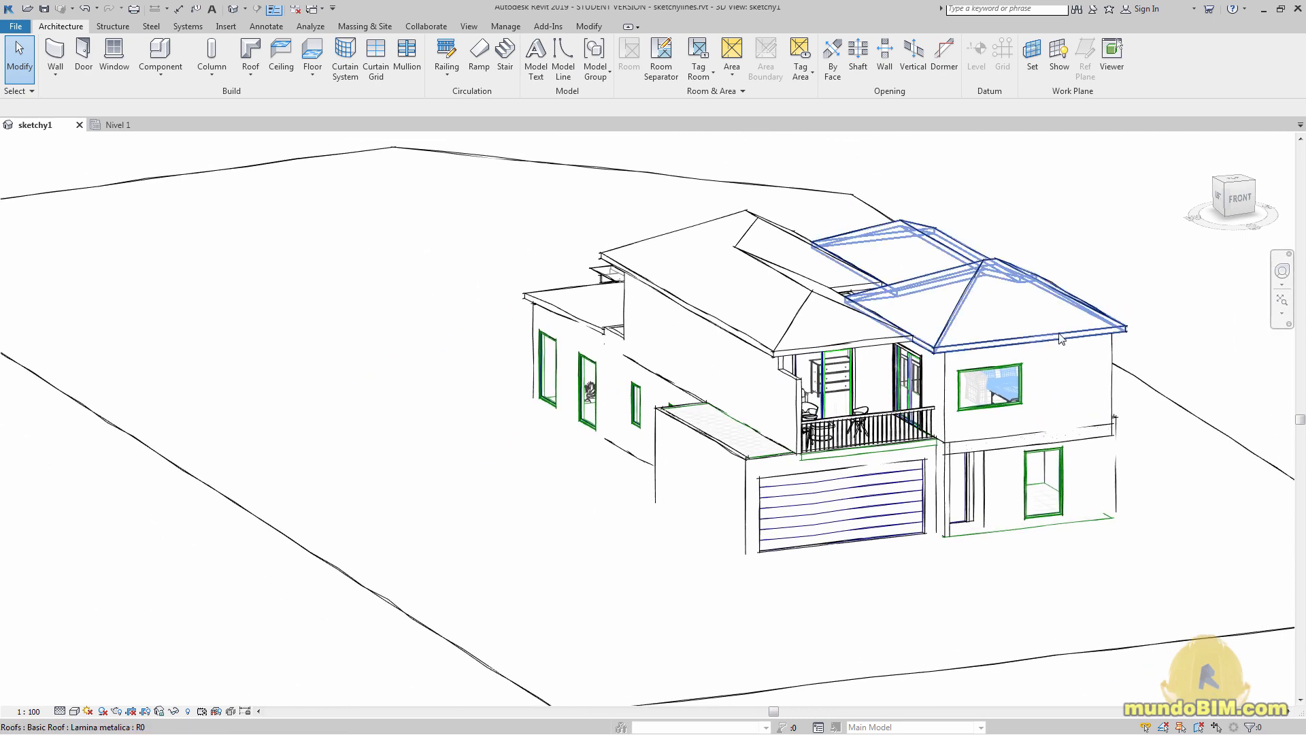
{"action": "scroll", "coordinate": [1135, 363], "scroll_direction": "up", "scroll_amount": 1}
{"action": "scroll", "coordinate": [1135, 362], "scroll_direction": "down", "scroll_amount": 3}
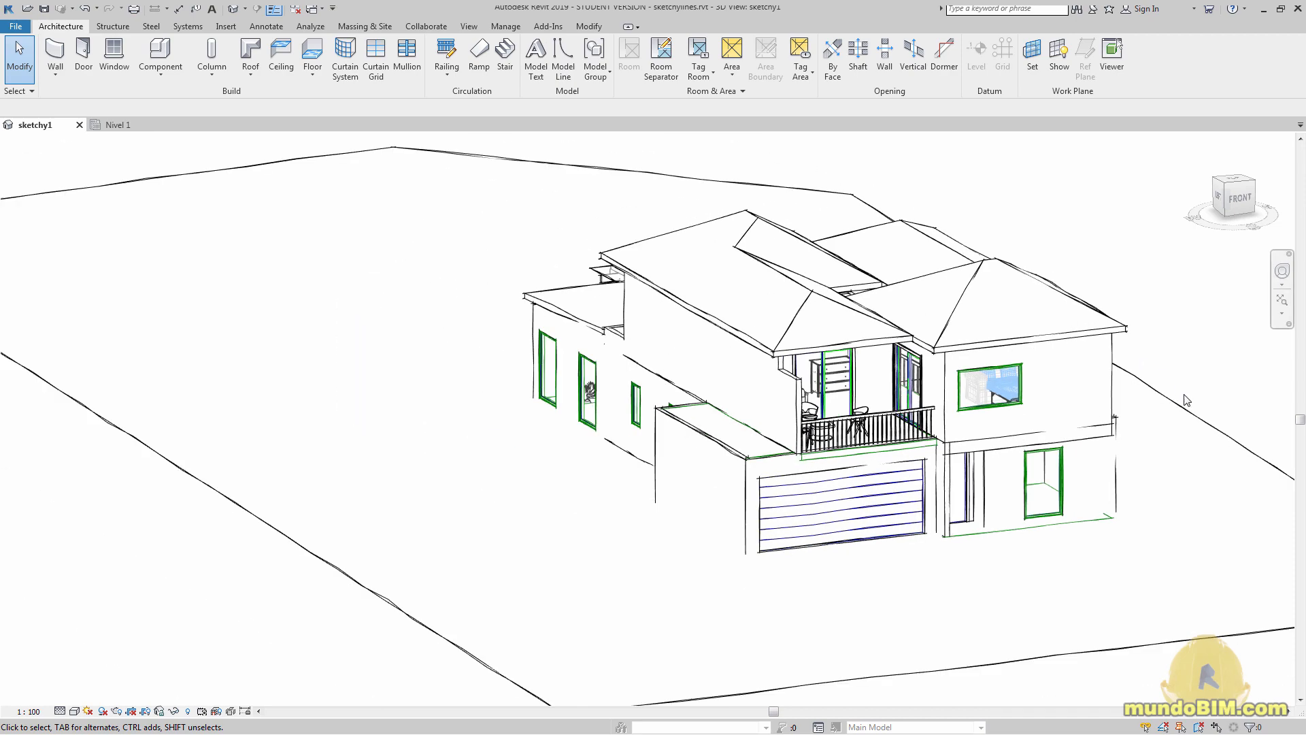
Examine the smoothed sketchy lines of the rear pergola, its posts and roof edges, and return to the front of the house
{"action": "middle_click_drag", "start_coordinate": [1141, 432], "coordinate": [994, 443], "text": "shift"}
{"action": "mouse_move", "coordinate": [760, 466]}
{"action": "middle_mouse_down"}
{"action": "mouse_move", "coordinate": [956, 447]}
{"action": "mouse_move", "coordinate": [934, 434]}
{"action": "mouse_move", "coordinate": [817, 477]}
{"action": "mouse_move", "coordinate": [768, 473]}
{"action": "middle_mouse_up"}
{"action": "scroll", "coordinate": [936, 439], "scroll_direction": "down", "scroll_amount": 2}
{"action": "scroll", "coordinate": [939, 385], "scroll_direction": "up", "scroll_amount": 6}
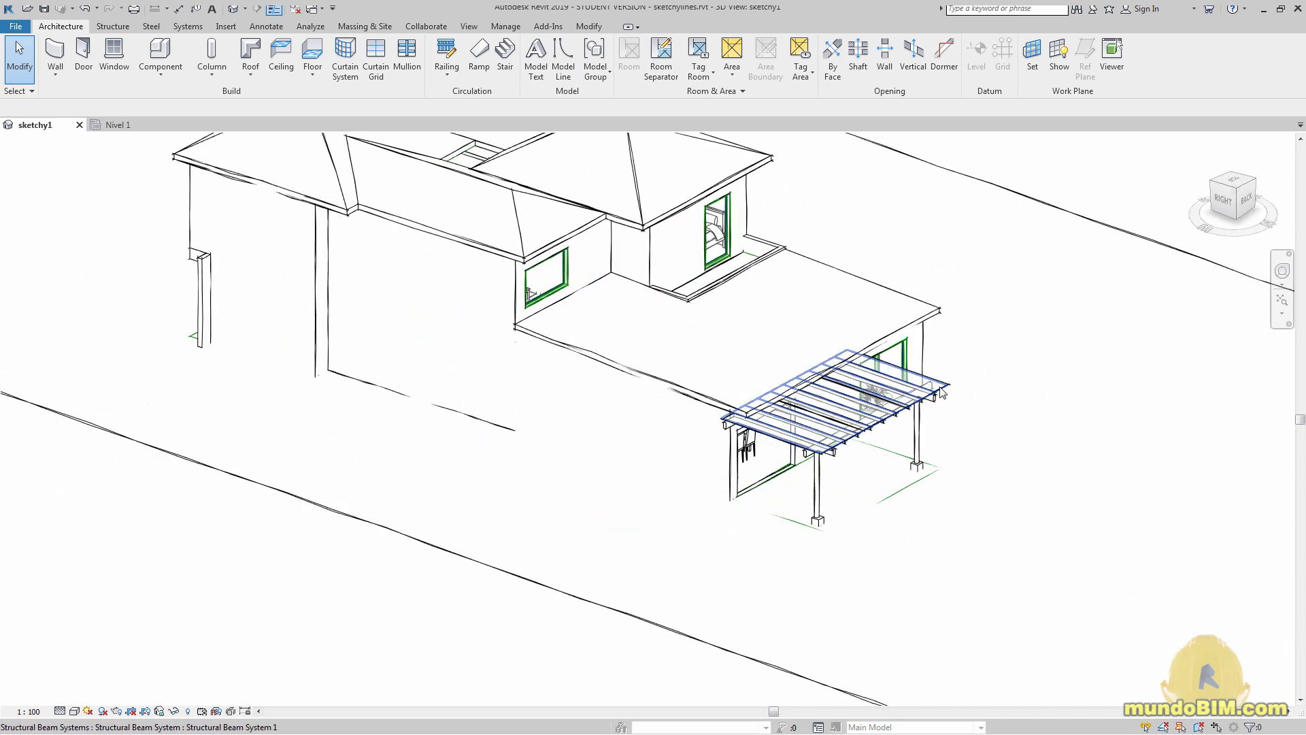
{"action": "scroll", "coordinate": [1018, 425], "scroll_direction": "down", "scroll_amount": 2}
{"action": "scroll", "coordinate": [1079, 376], "scroll_direction": "down", "scroll_amount": 2}
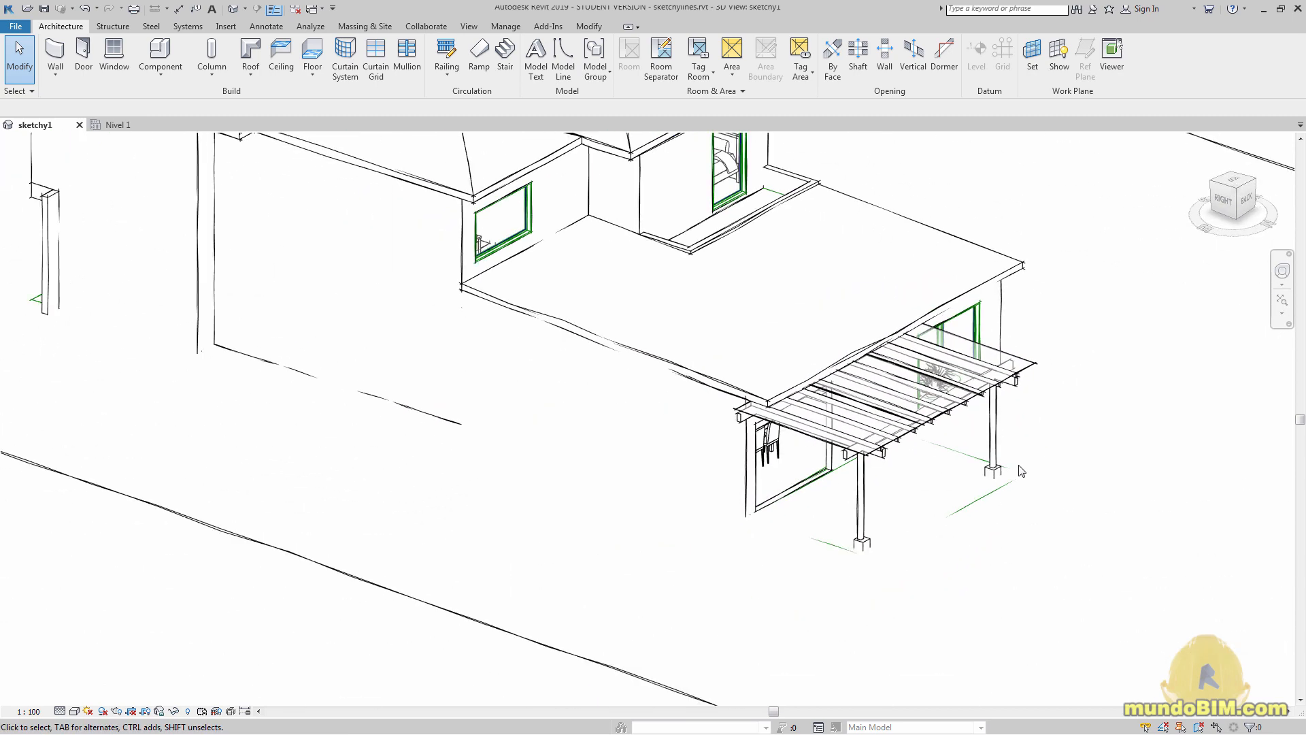
{"action": "scroll", "coordinate": [466, 506], "scroll_direction": "down", "scroll_amount": 2}
{"action": "middle_click_drag", "start_coordinate": [466, 507], "coordinate": [878, 515], "text": "shift"}
{"action": "scroll", "coordinate": [436, 548], "scroll_direction": "up", "scroll_amount": 4}
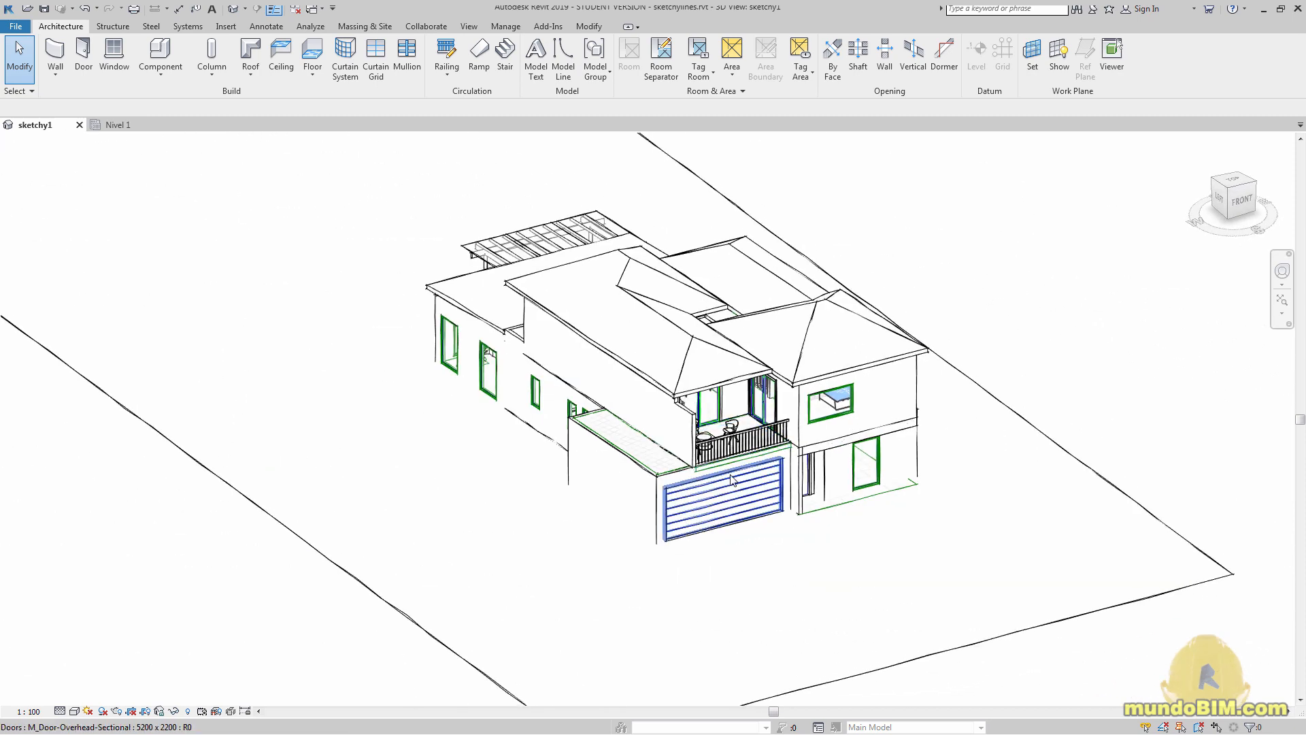